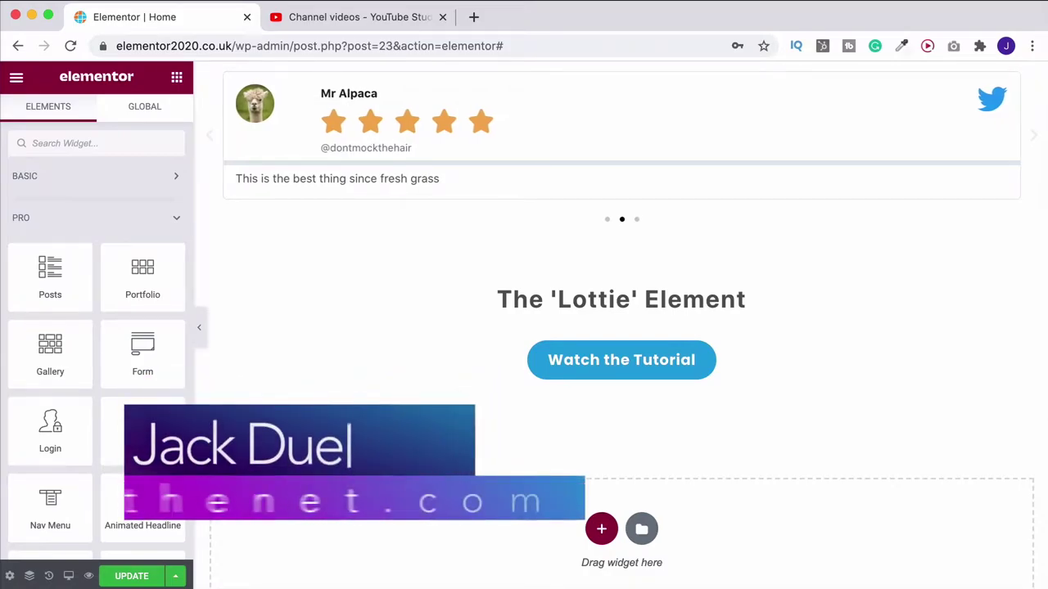
- Scroll the page down to the empty section below the heading
scroll(851, 435, down, 3)
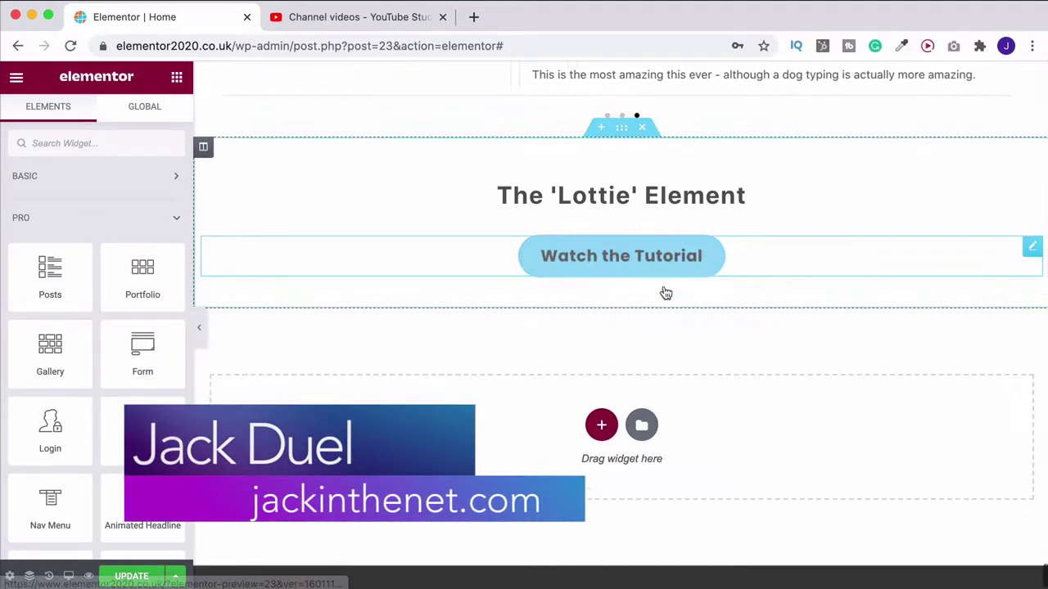
scroll(665, 293, down, 2)
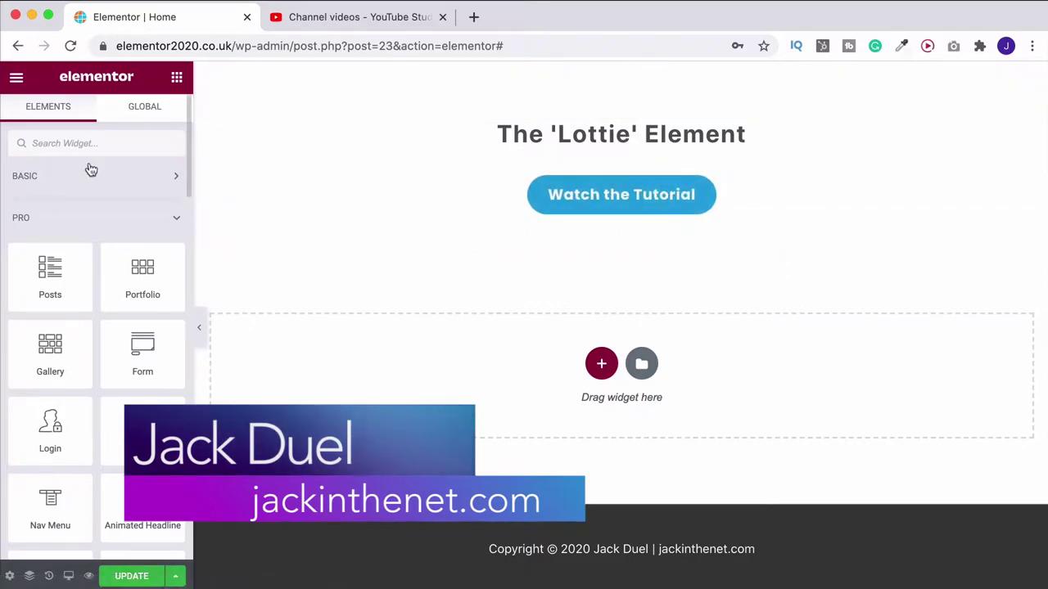
- Search widgets for 'lot' and drag the Lottie widget into the empty section
text(lottie)
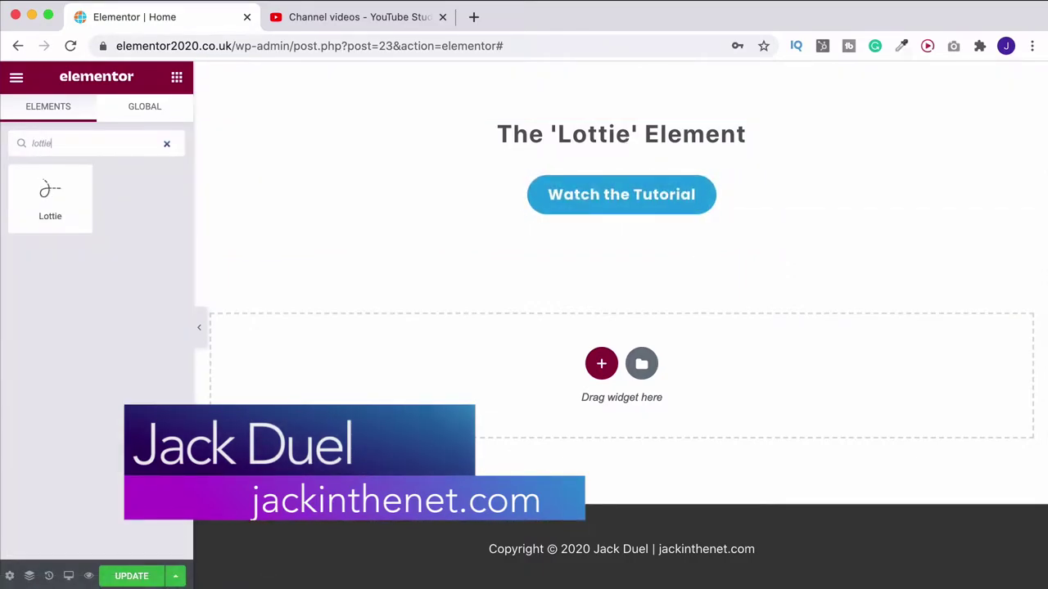
drag(60, 192, 622, 360)
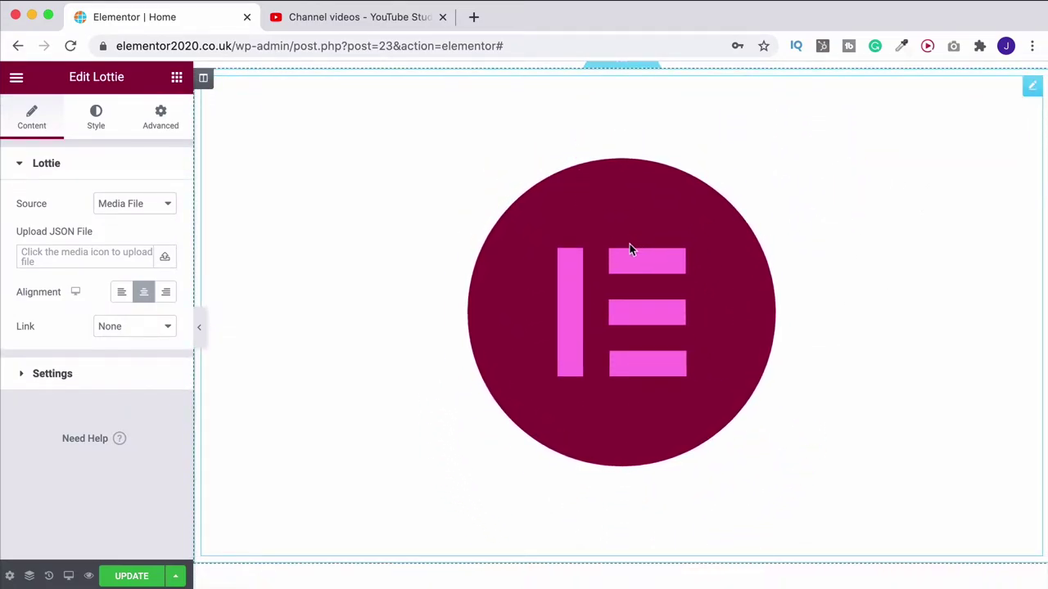
- Switch the Lottie widget's Source from Media File to External URL
click(130, 211)
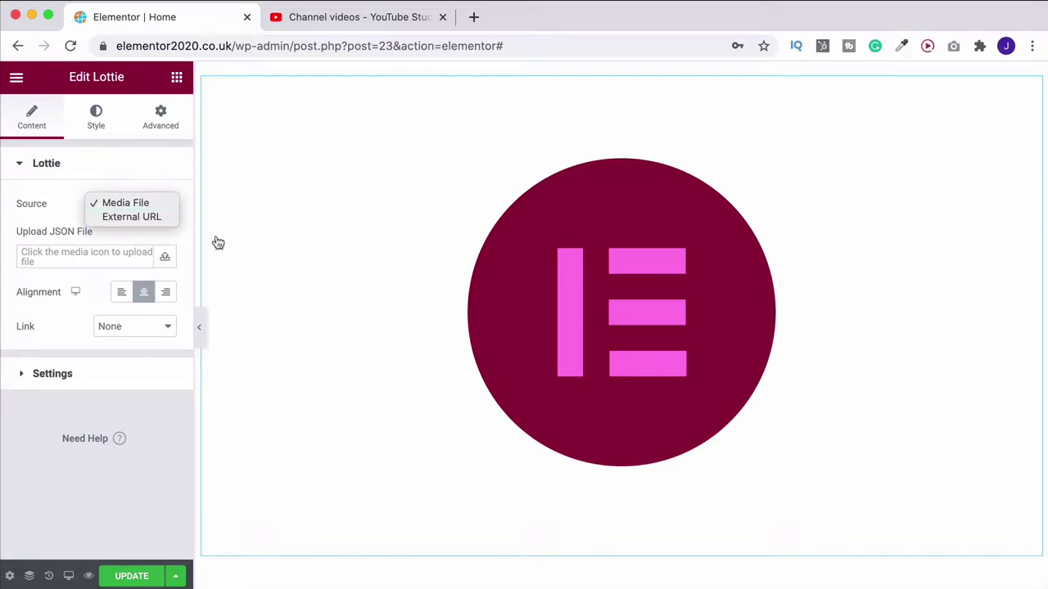
click(49, 199)
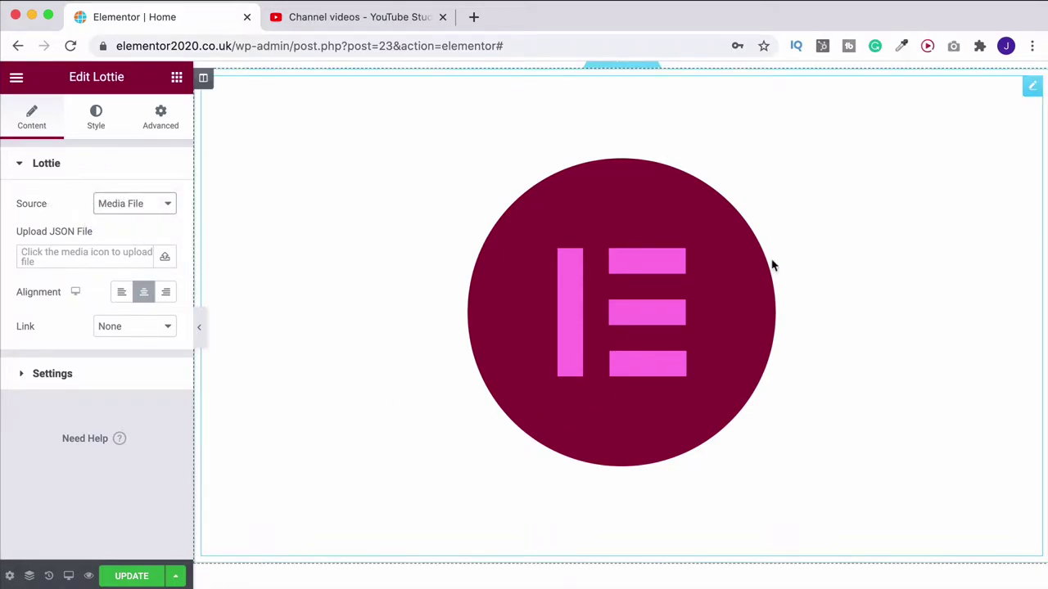
scroll(618, 294, up, 5)
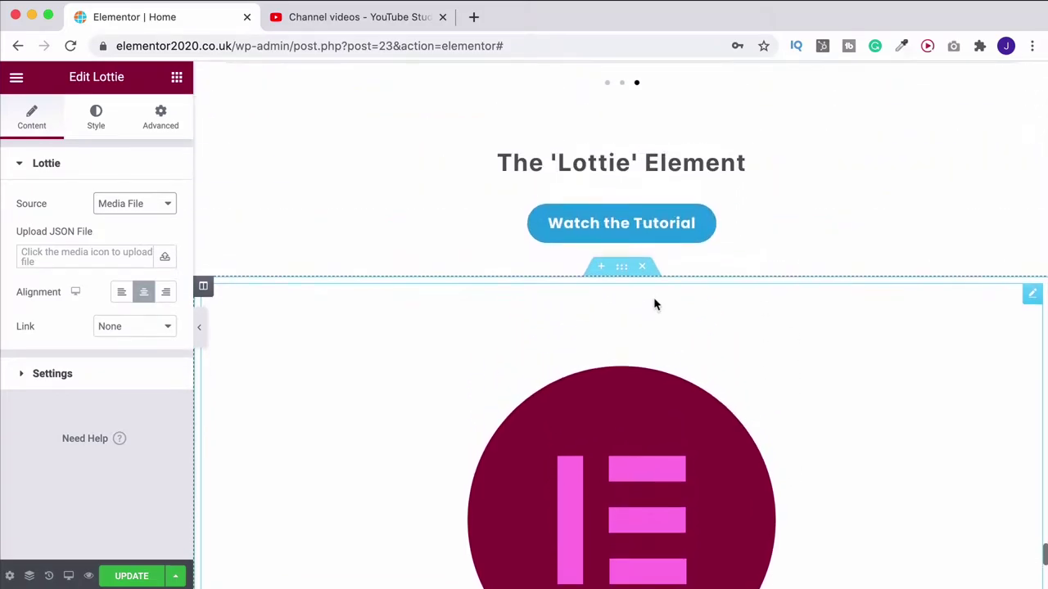
scroll(696, 369, up, 1)
scroll(713, 367, down, 2)
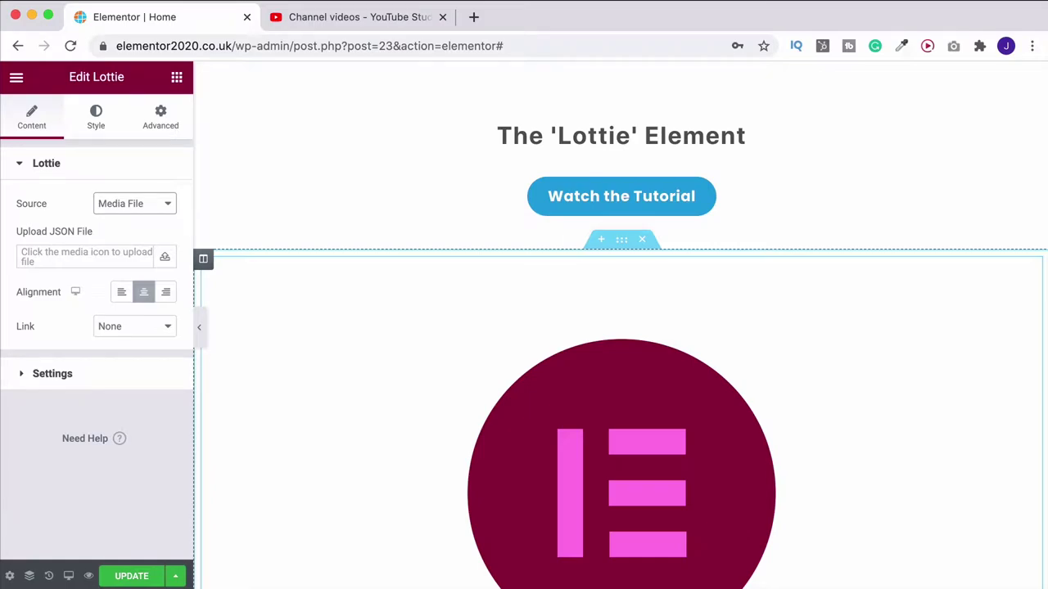
scroll(979, 432, down, 2)
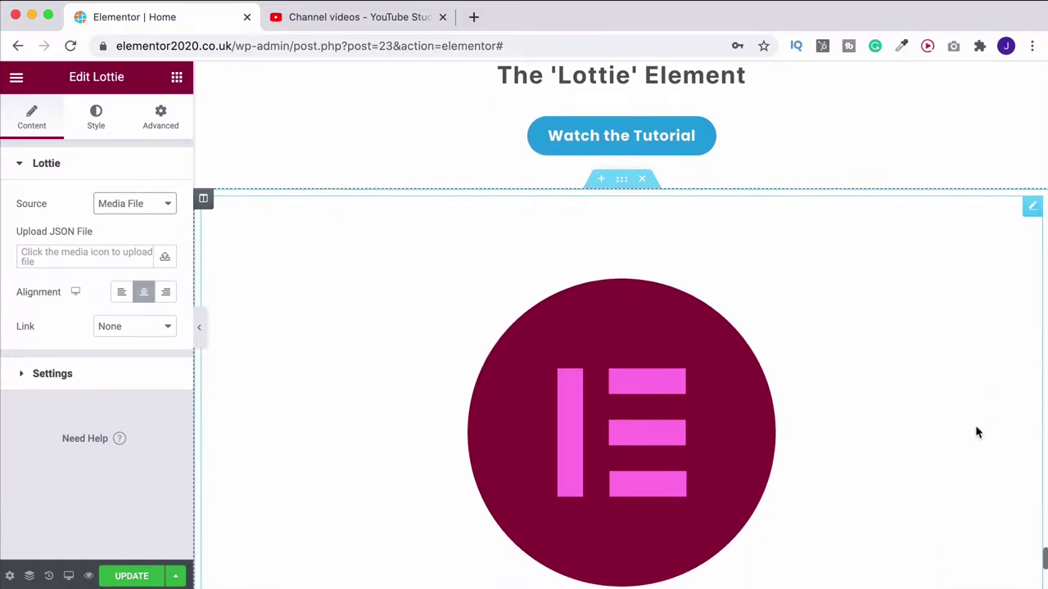
scroll(975, 425, up, 1)
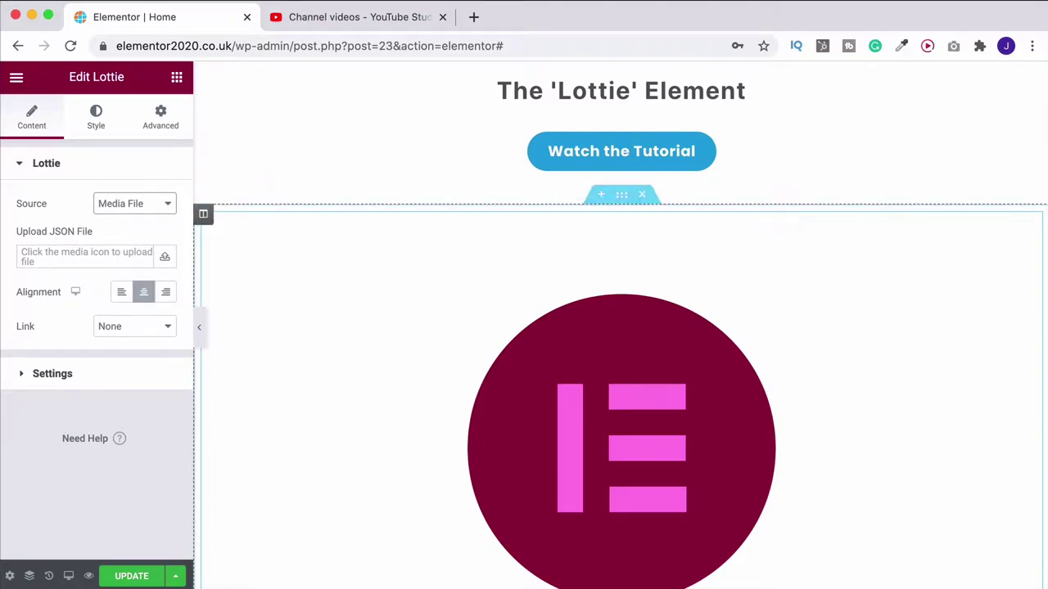
scroll(646, 333, down, 2)
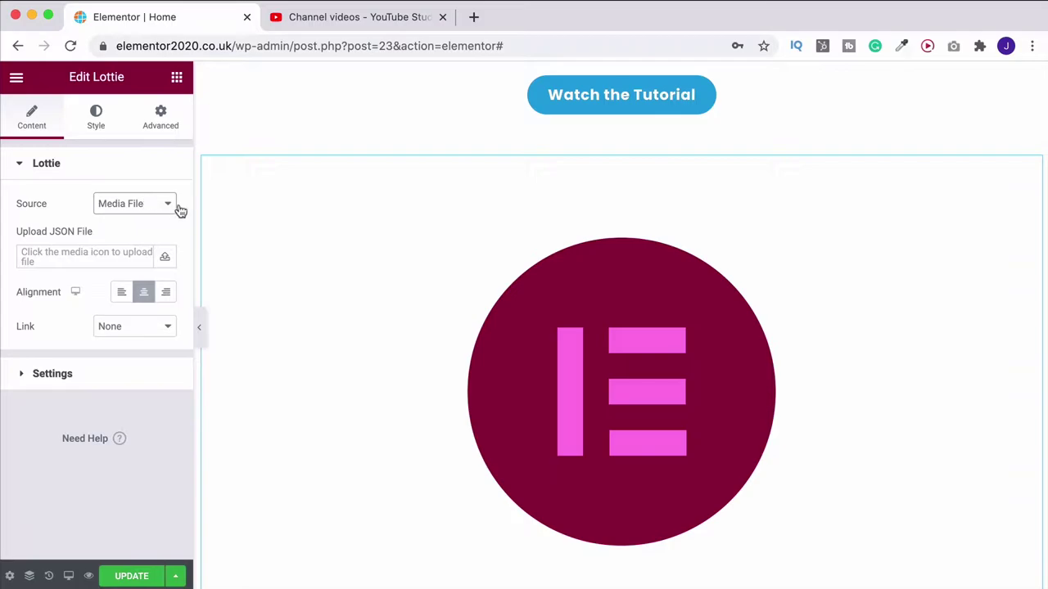
click(149, 209)
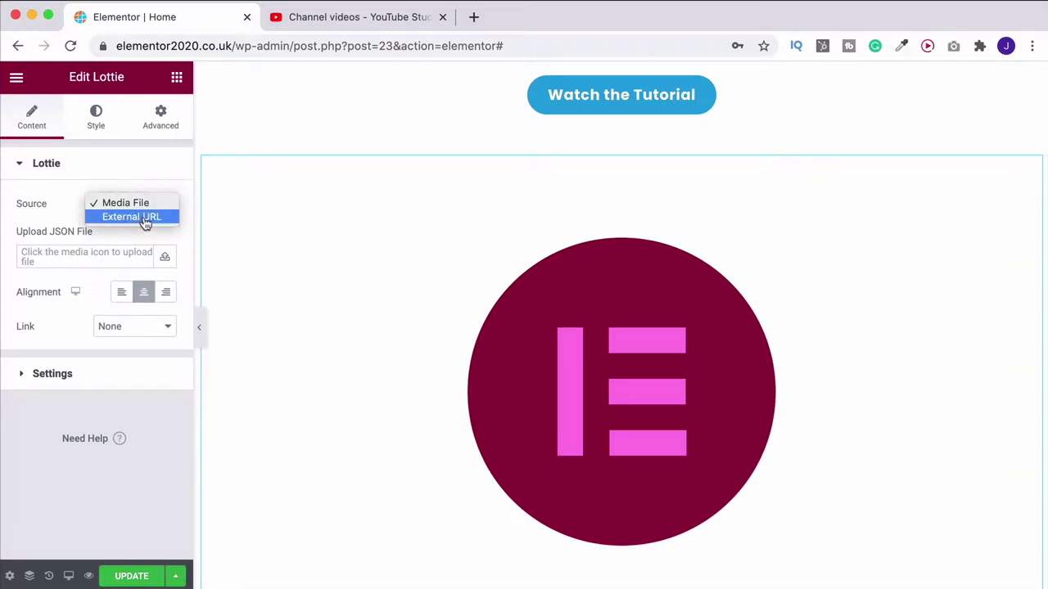
click(145, 220)
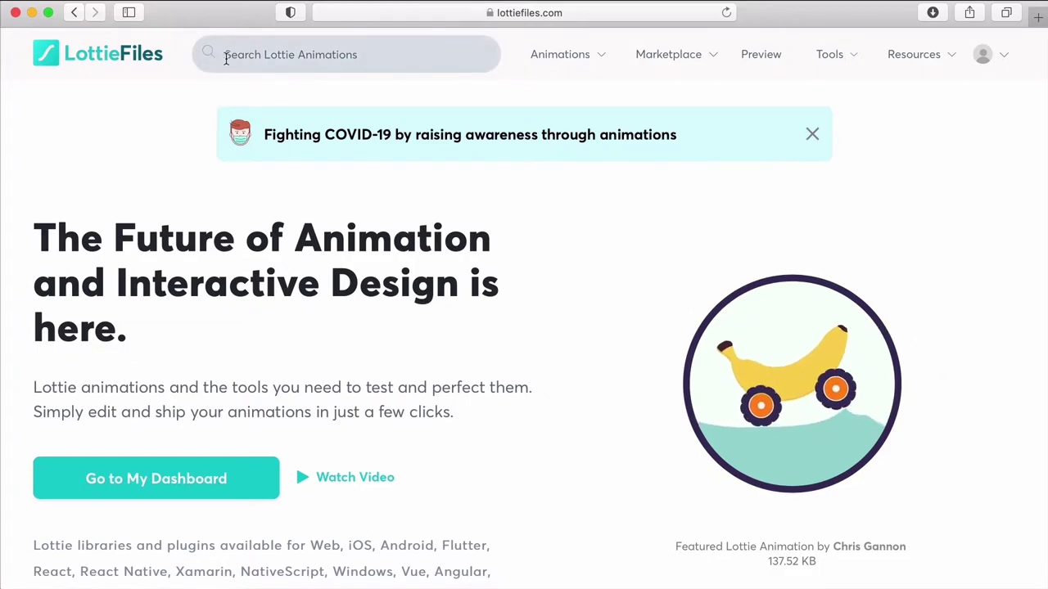
- Search LottieFiles for 'delivery' animations
click(226, 54)
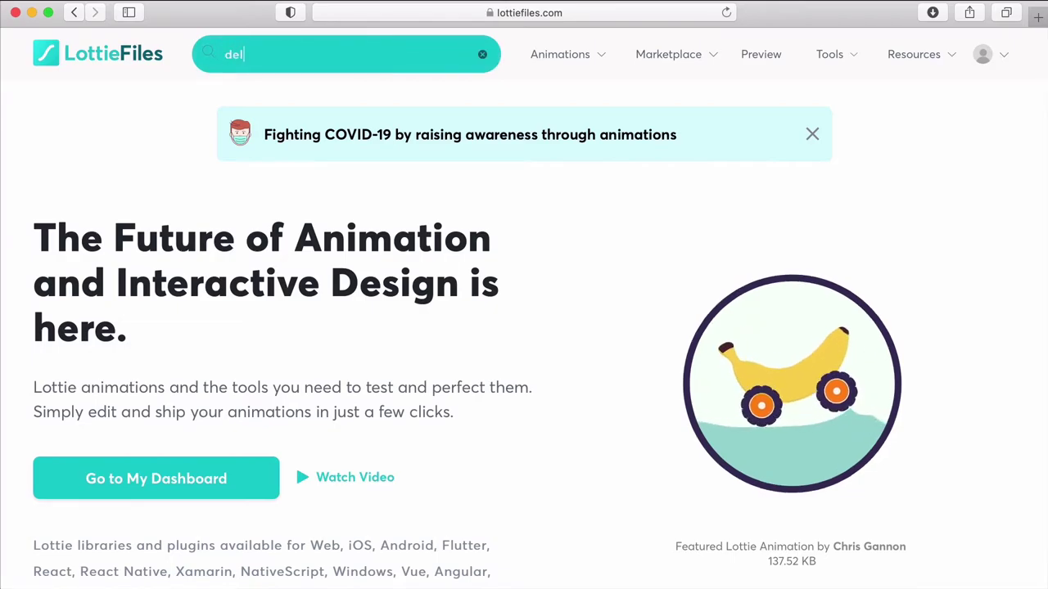
key(Return)
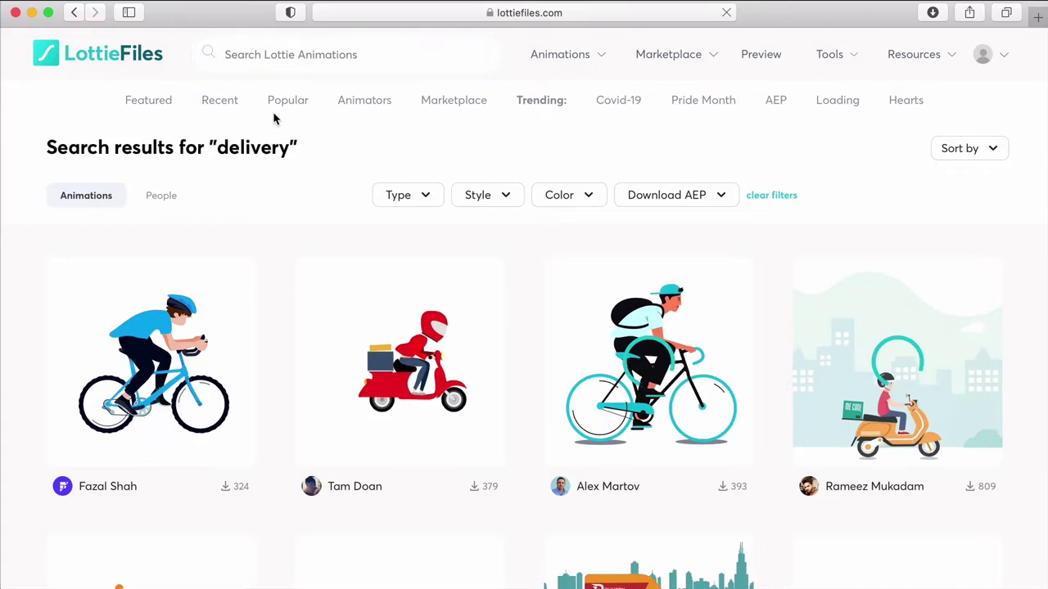
scroll(360, 174, down, 5)
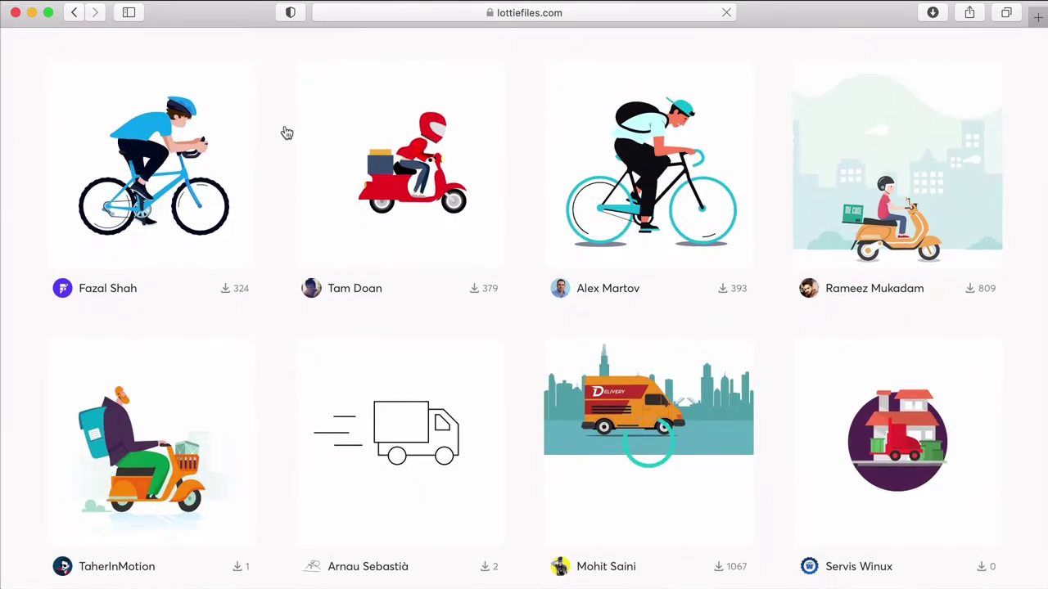
scroll(365, 185, down, 2)
scroll(458, 183, up, 7)
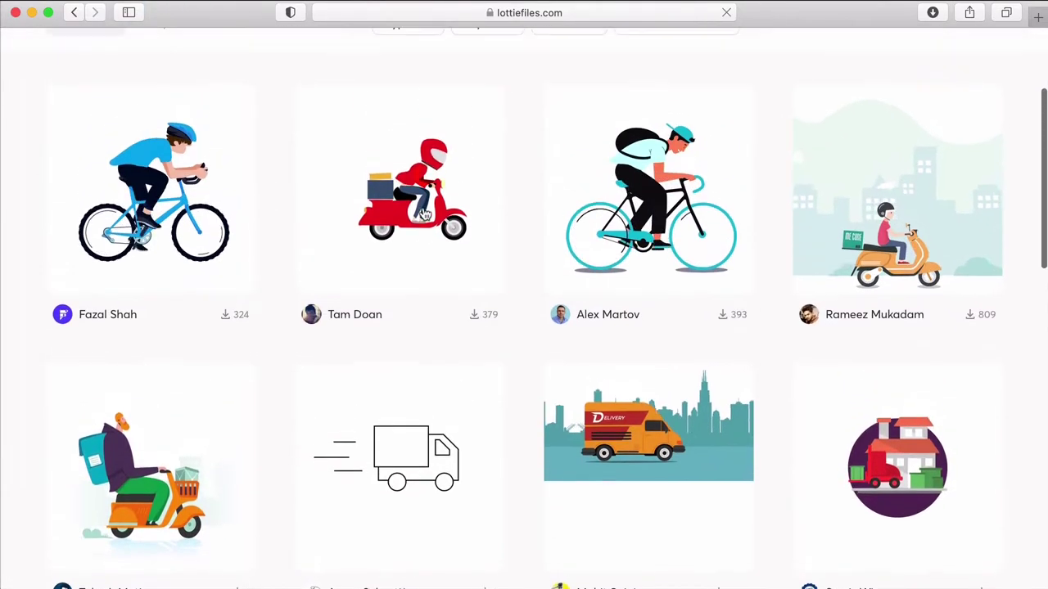
- Filter the delivery results by the Free animation type
click(421, 201)
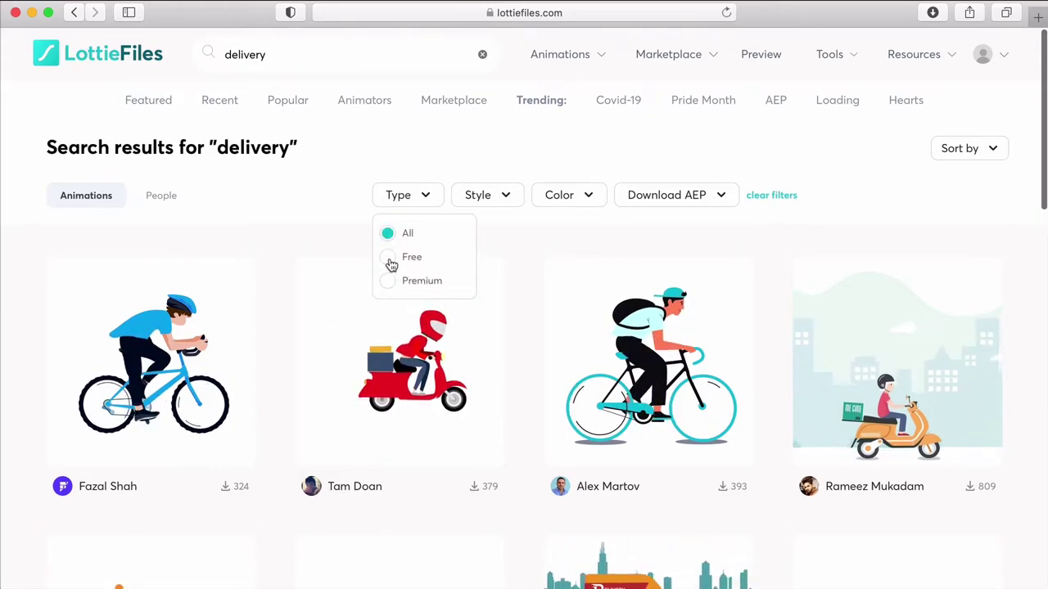
click(389, 259)
click(341, 237)
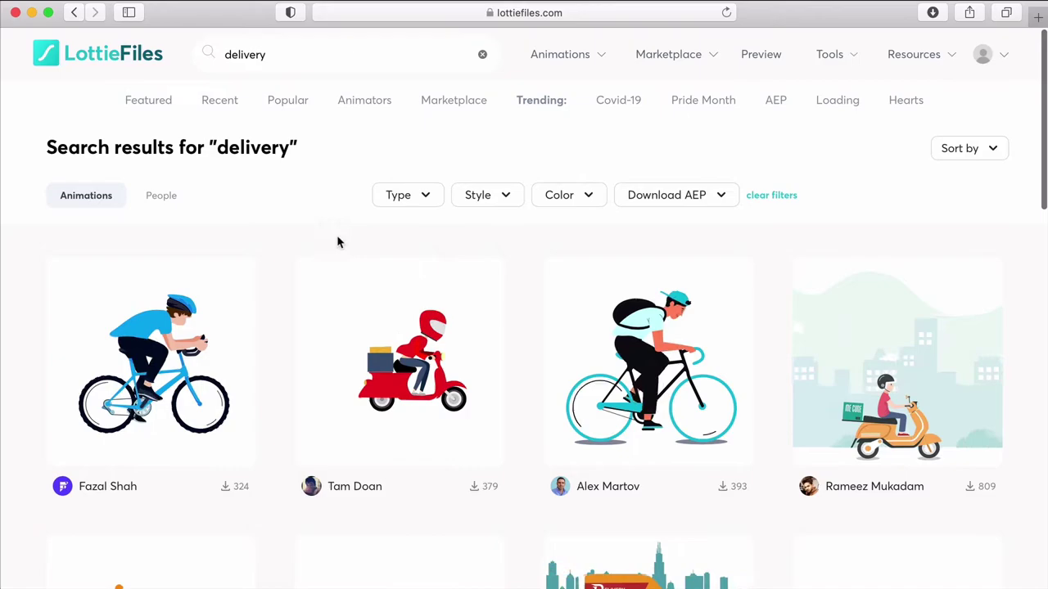
scroll(357, 257, down, 3)
scroll(357, 258, down, 3)
scroll(381, 250, up, 5)
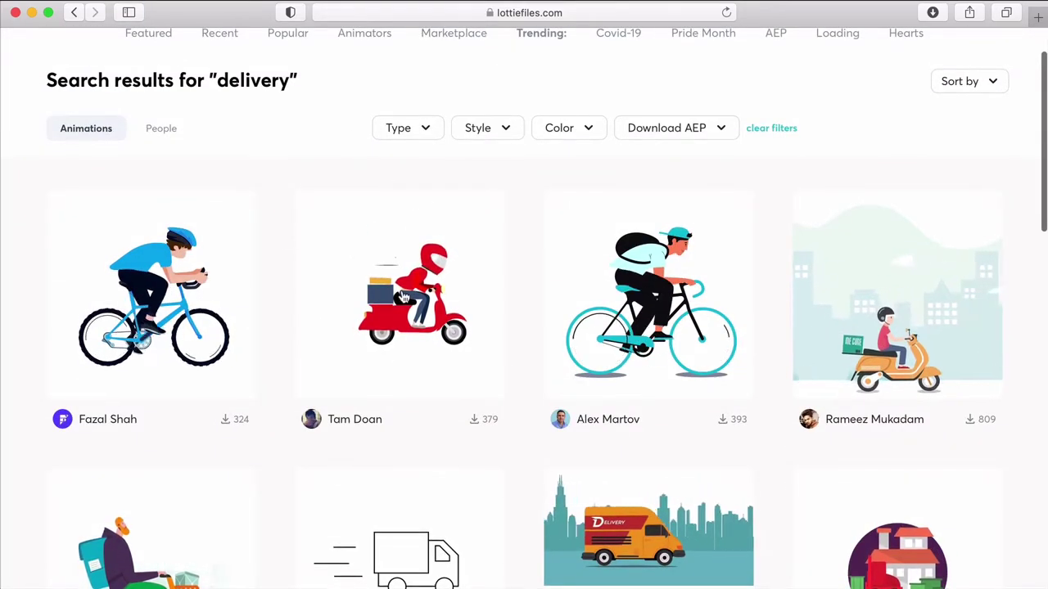
- Open Delivery Riding and try preview speeds 1.5x and 2.5x before returning to 1x
click(403, 296)
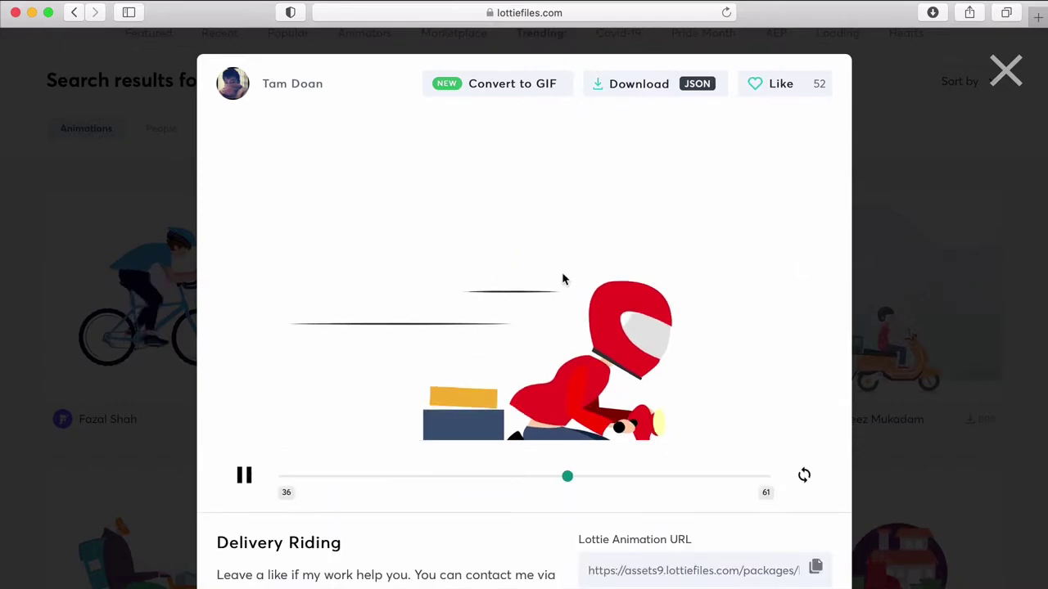
scroll(745, 412, down, 2)
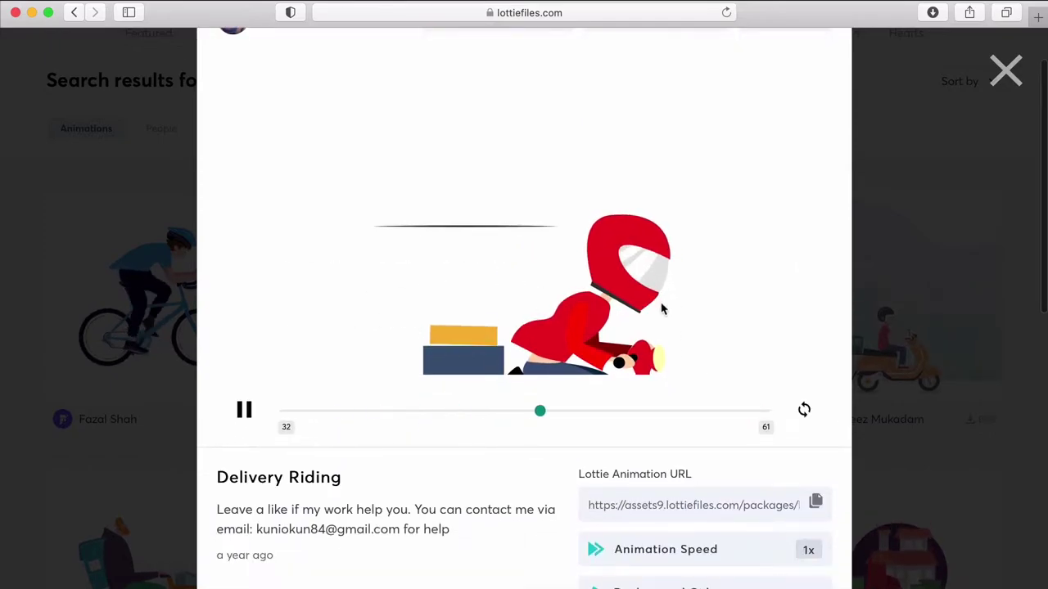
scroll(625, 367, down, 1)
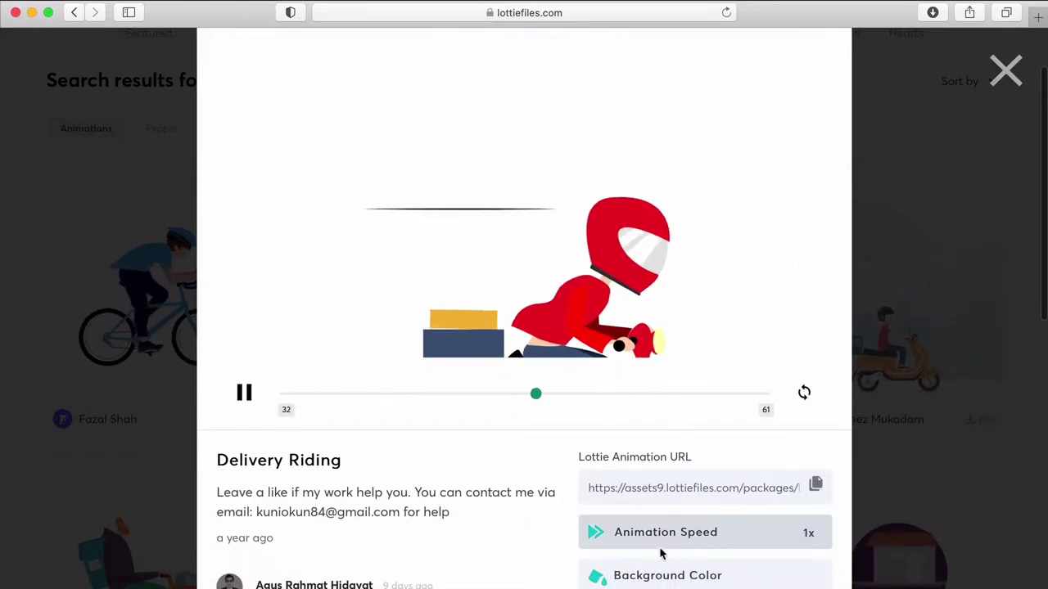
click(824, 534)
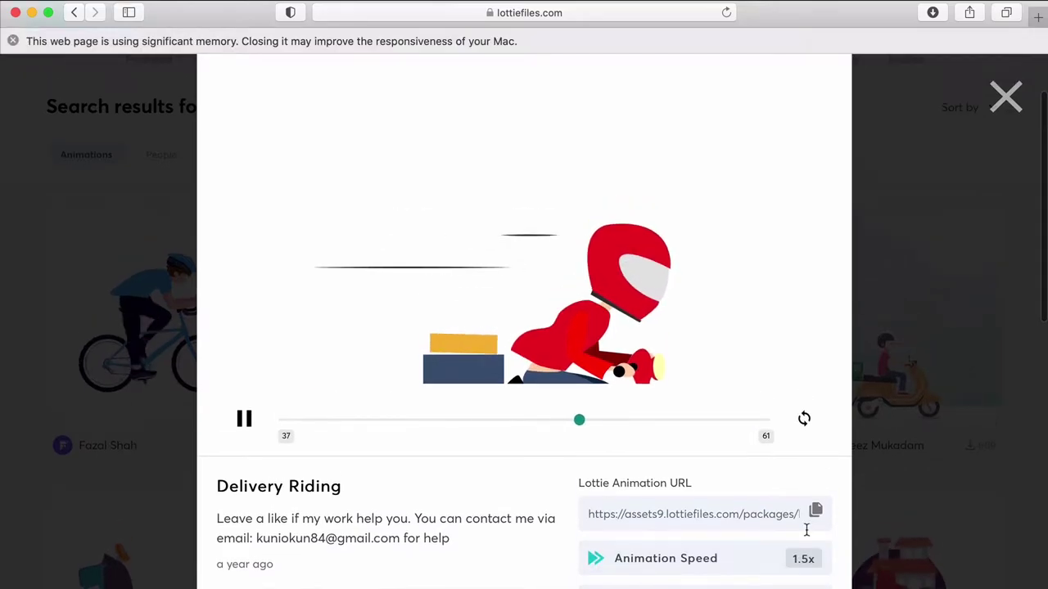
scroll(770, 502, down, 2)
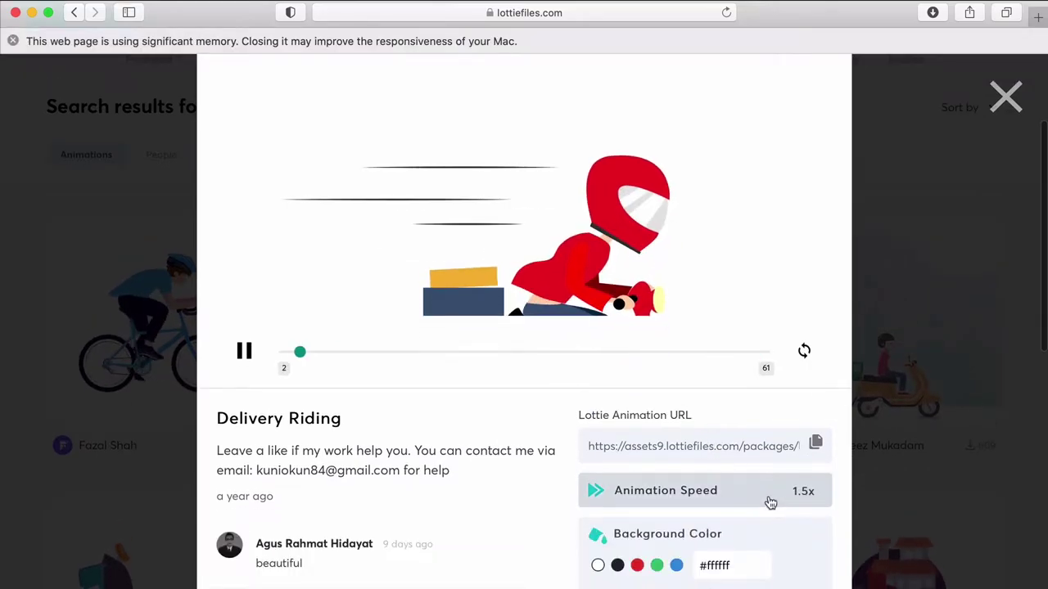
click(798, 498)
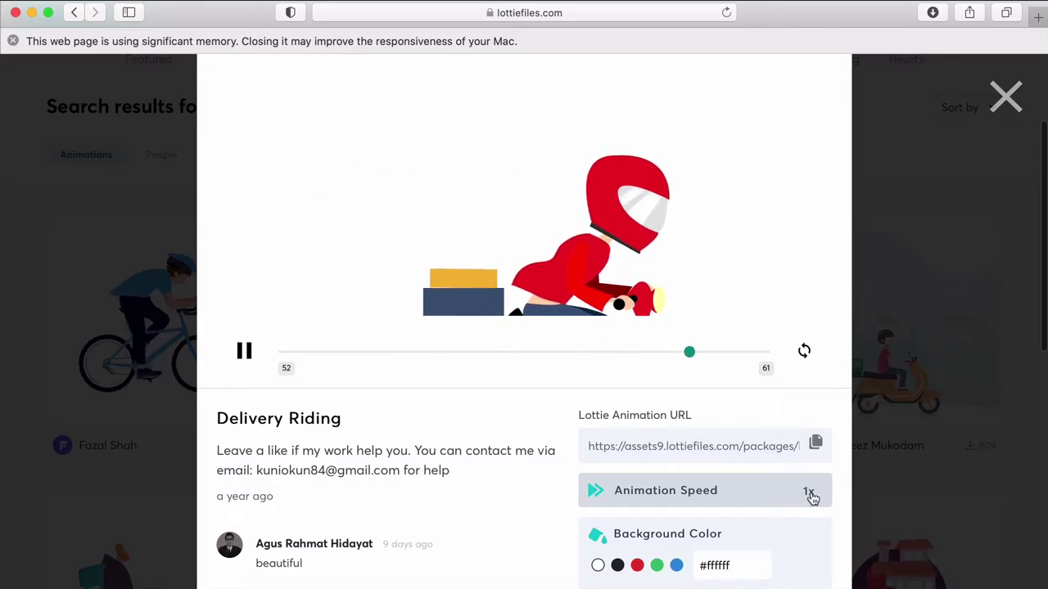
click(808, 496)
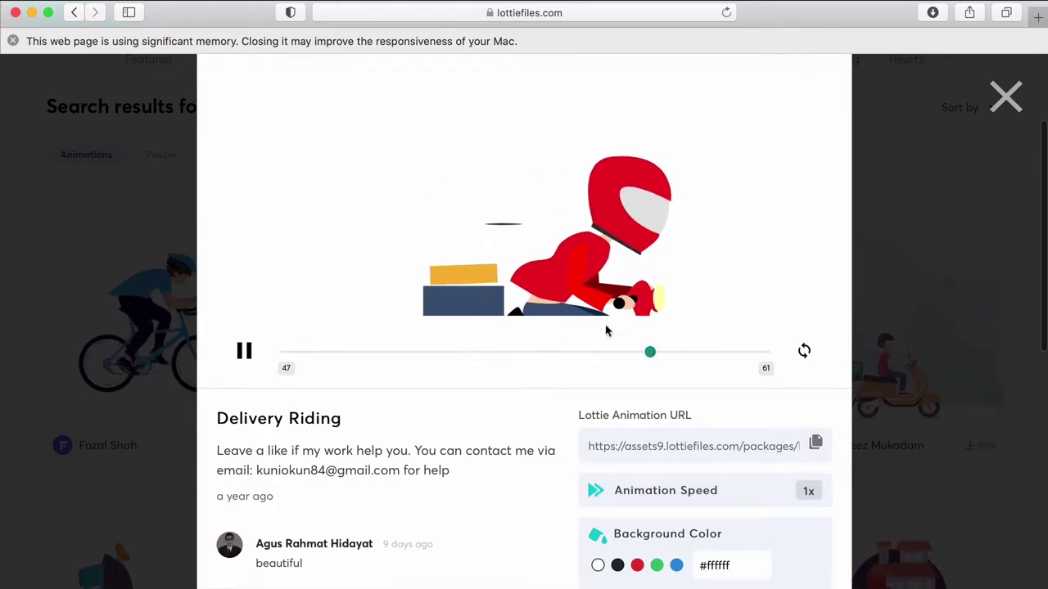
scroll(606, 331, down, 1)
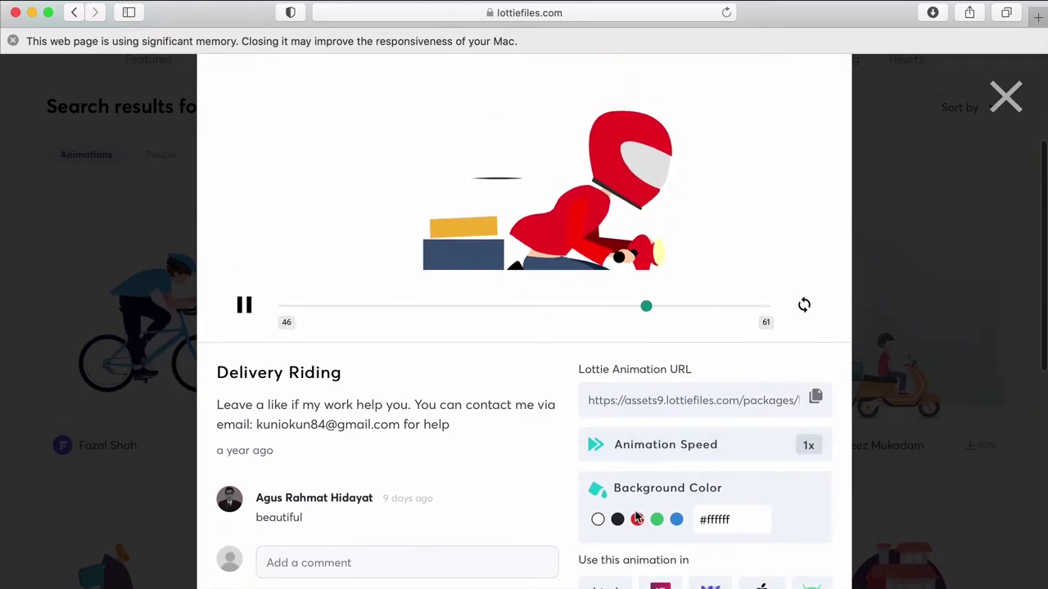
- Try green and blue preview backgrounds, reset to white, and find the Lottie Animation URL
click(657, 519)
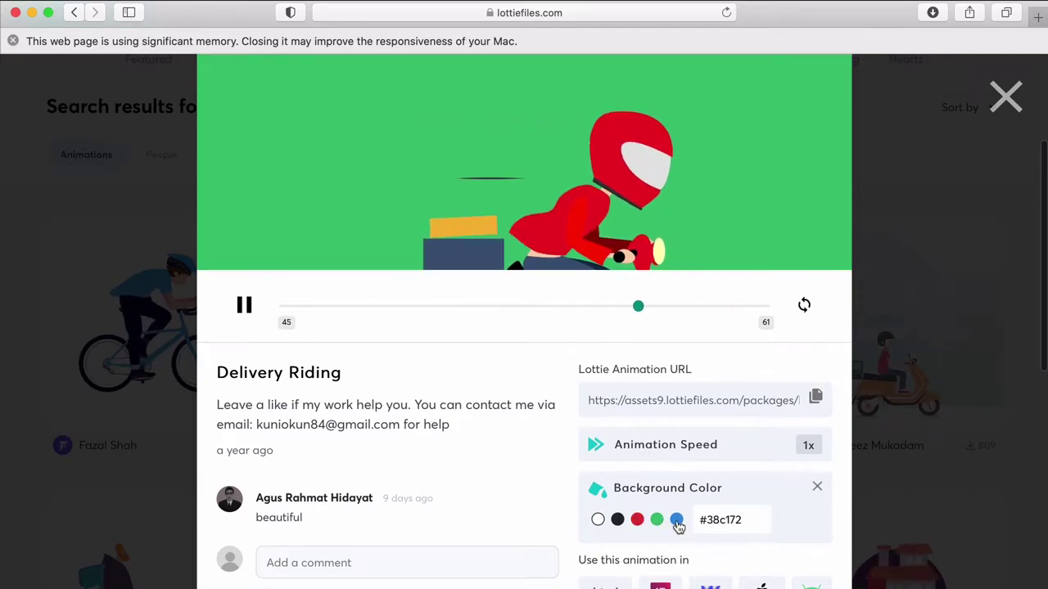
click(676, 520)
click(598, 520)
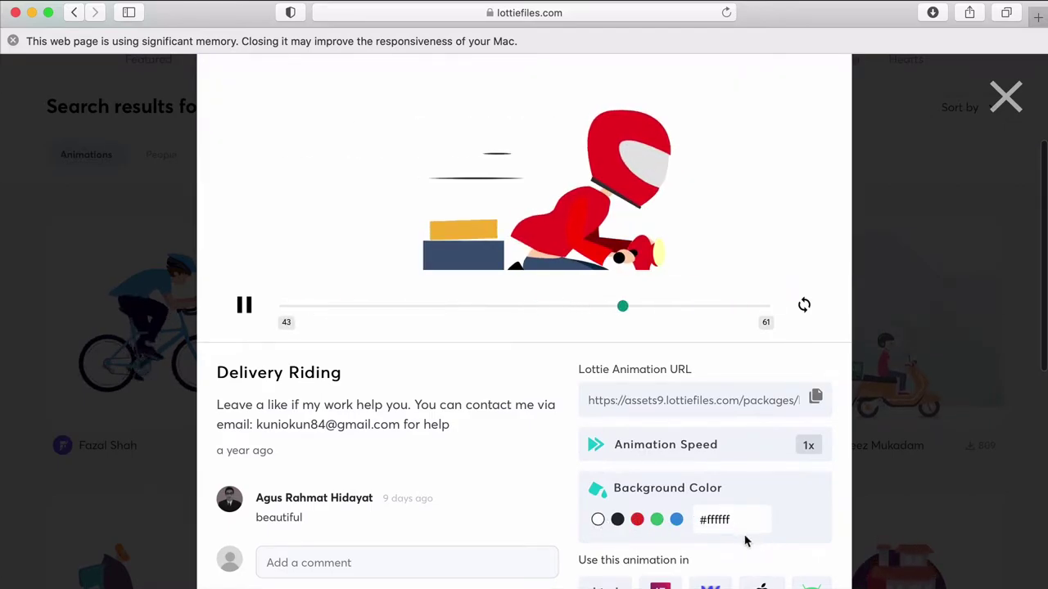
scroll(742, 517, down, 1)
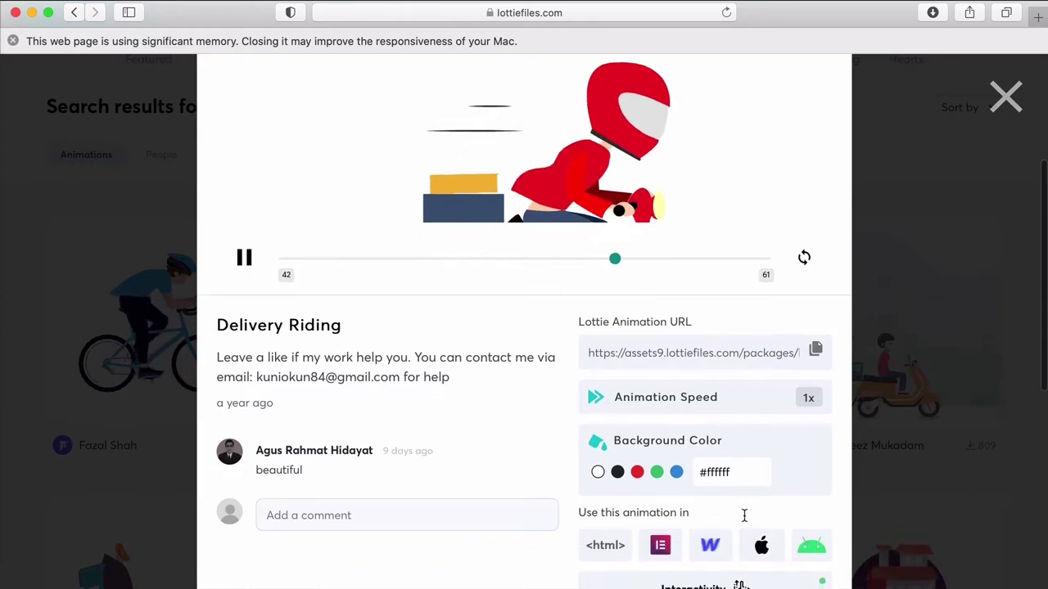
scroll(737, 475, down, 2)
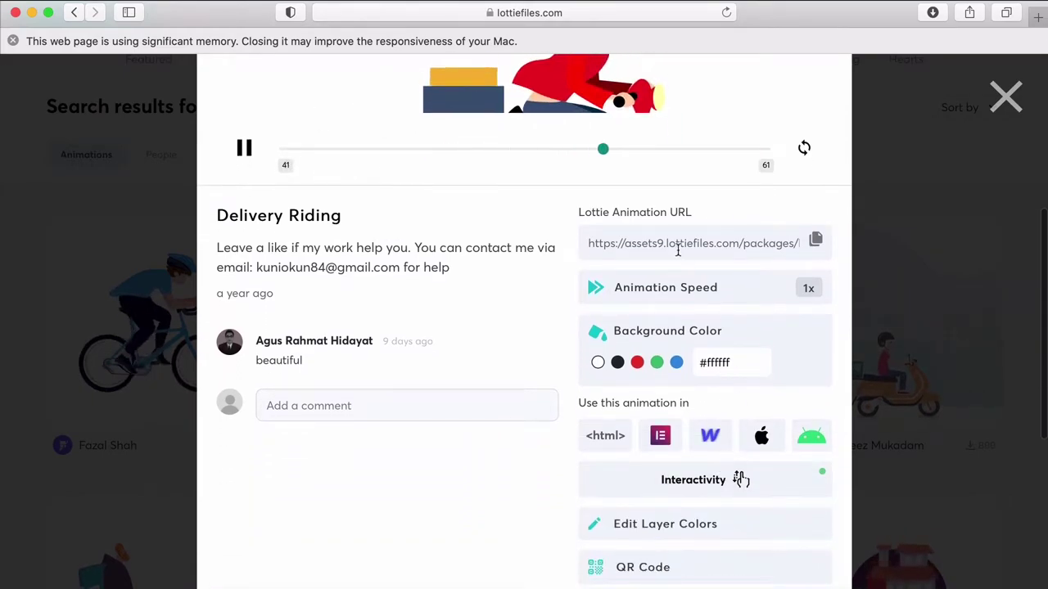
scroll(679, 264, up, 4)
scroll(702, 292, down, 6)
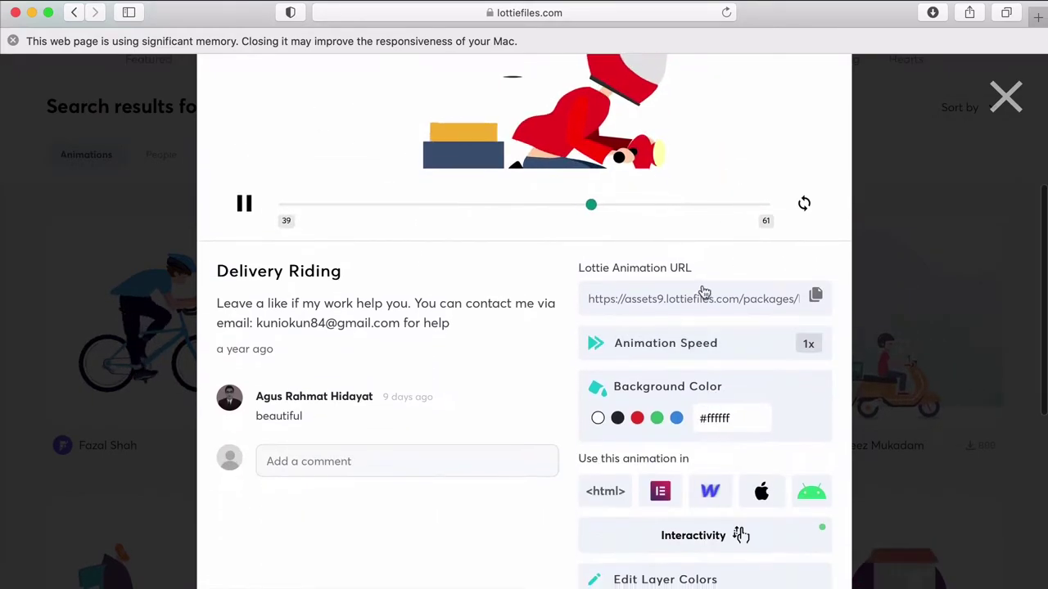
scroll(699, 253, up, 3)
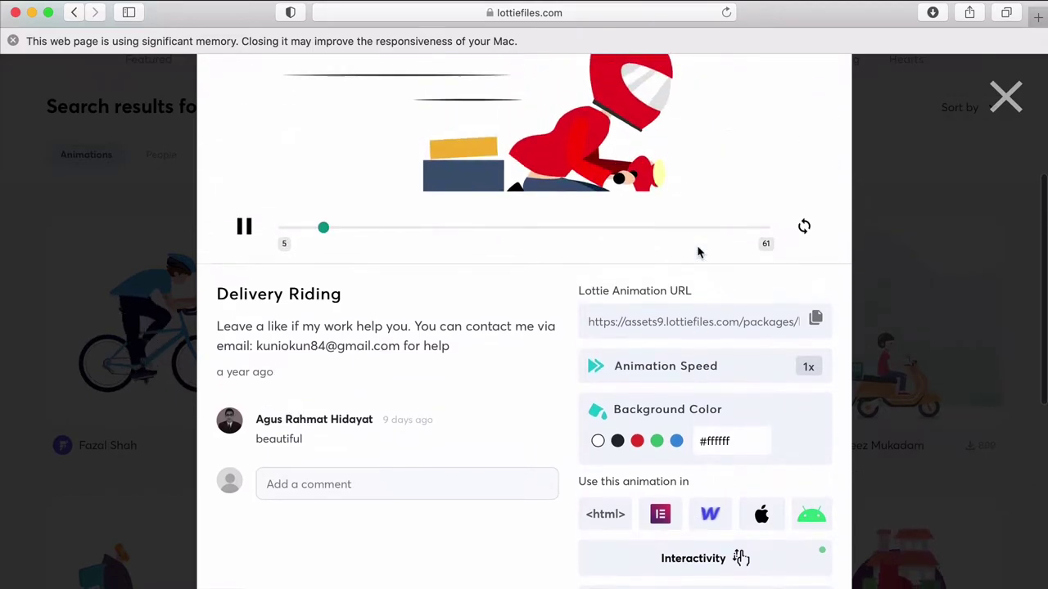
scroll(700, 334, up, 2)
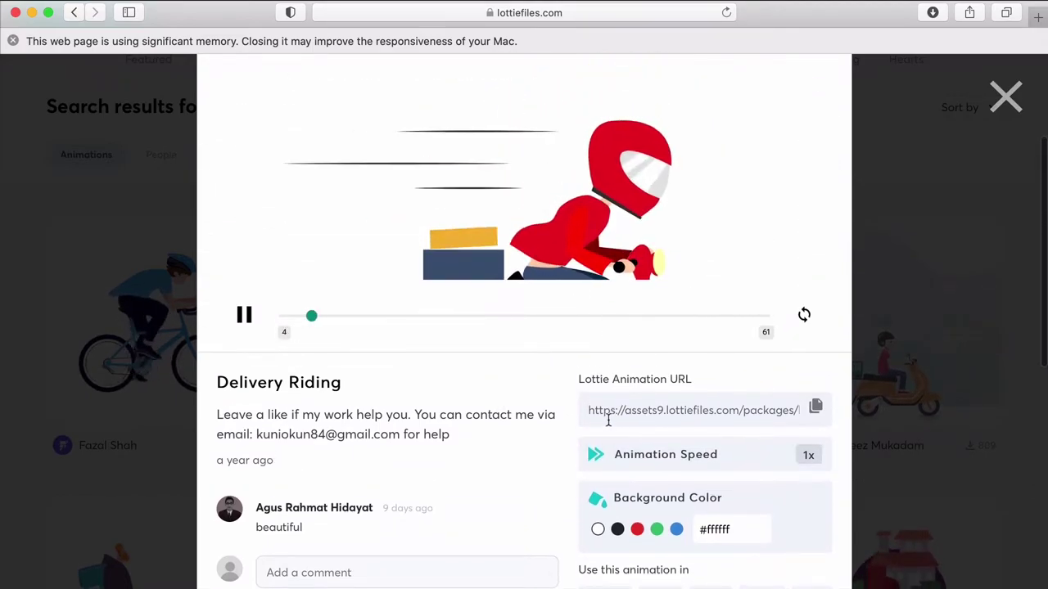
- Copy the Delivery Riding Lottie URL and bring it into Elementor's External URL field
click(596, 407)
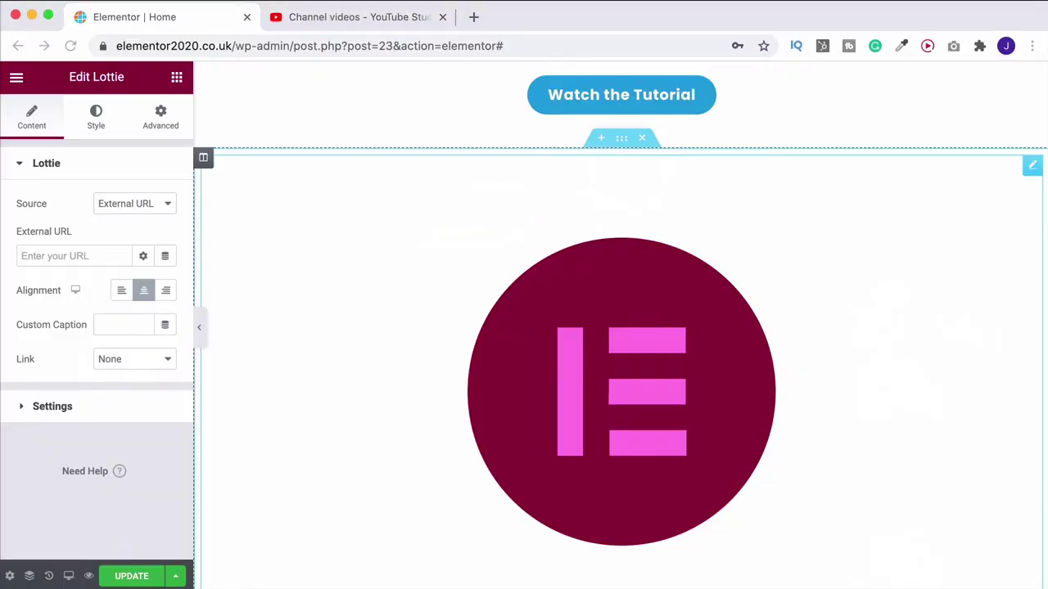
key(super+Tab)
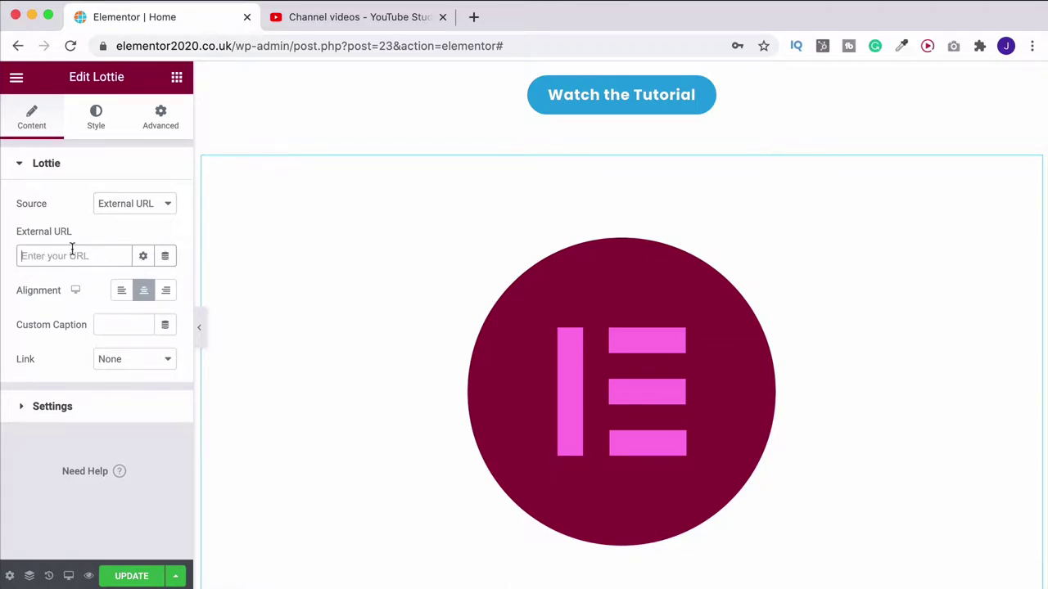
key(super+Tab)
click(816, 408)
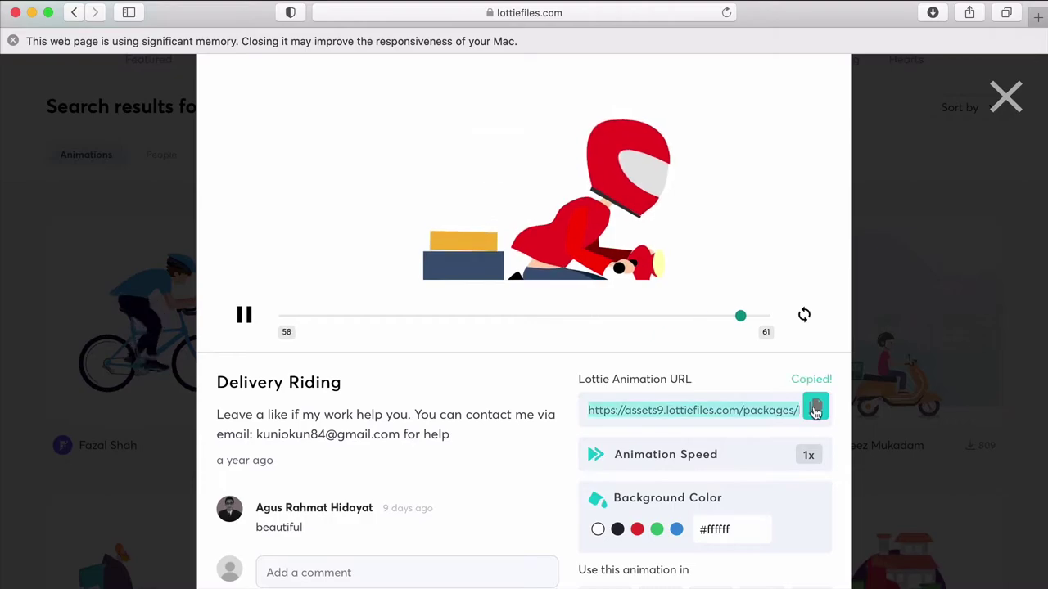
key(super+Tab)
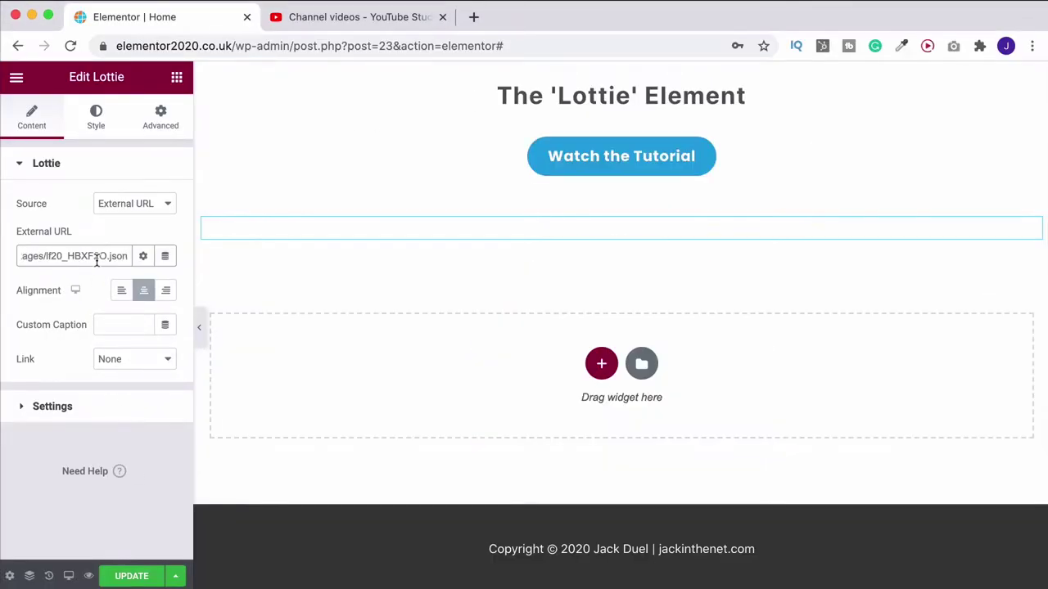
- On the Style tab, shrink the Lottie widget's width to 28
scroll(468, 345, down, 3)
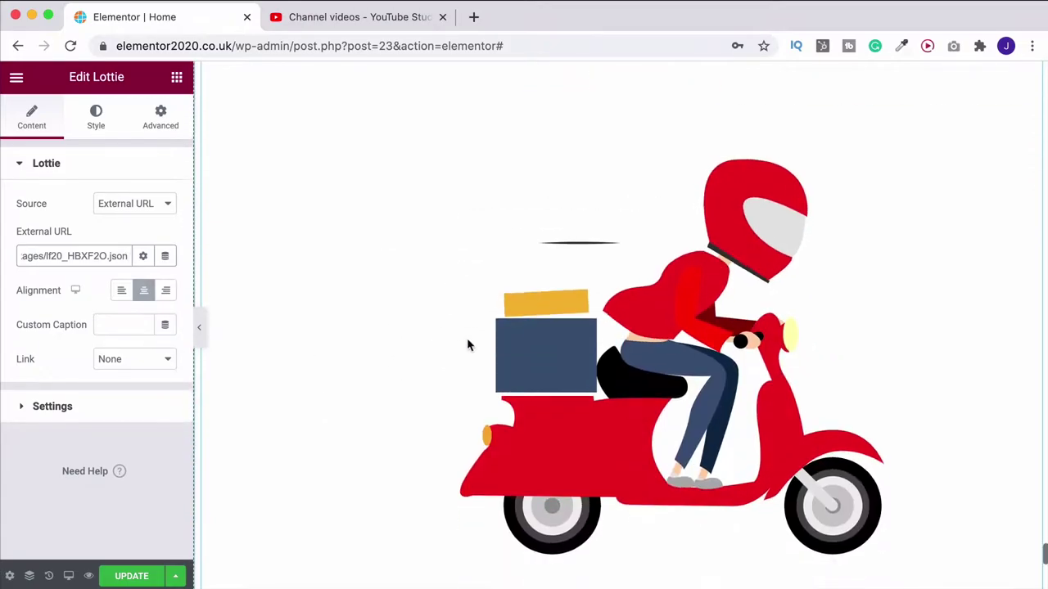
scroll(504, 328, up, 3)
scroll(504, 330, down, 3)
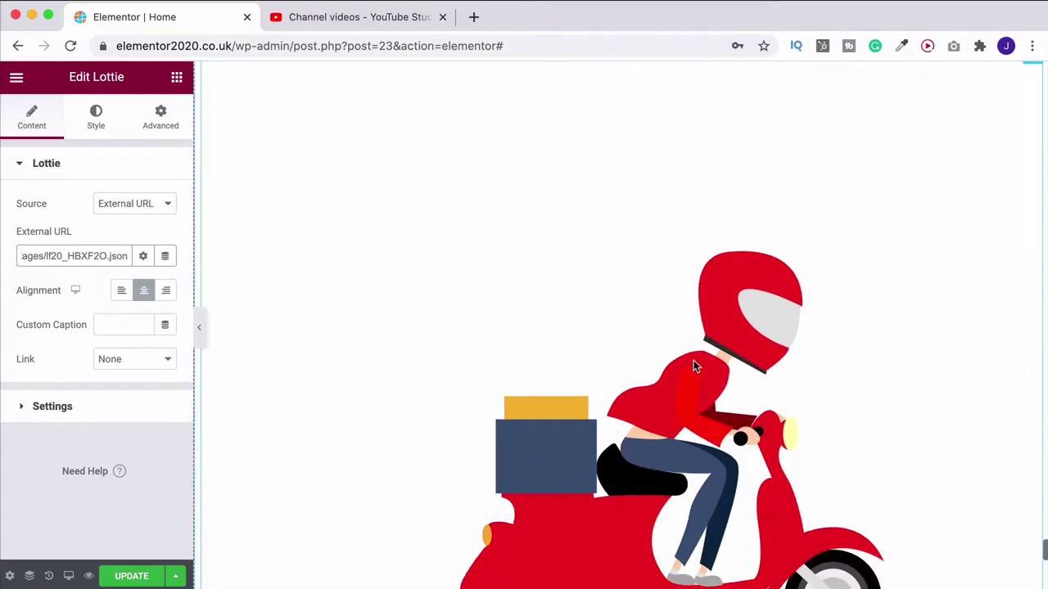
scroll(624, 344, up, 3)
click(96, 117)
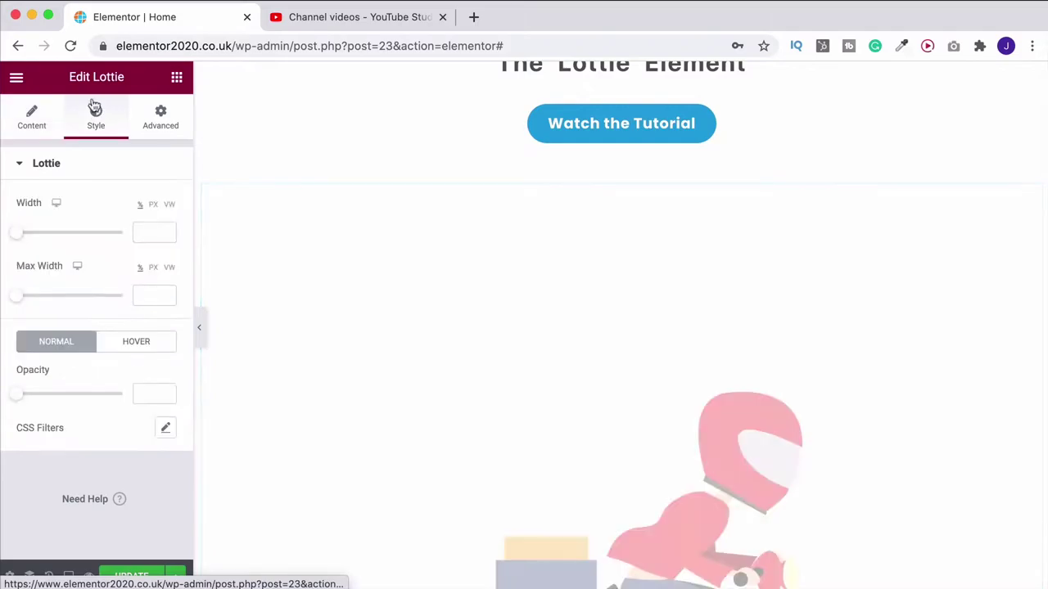
drag(17, 238, 50, 241)
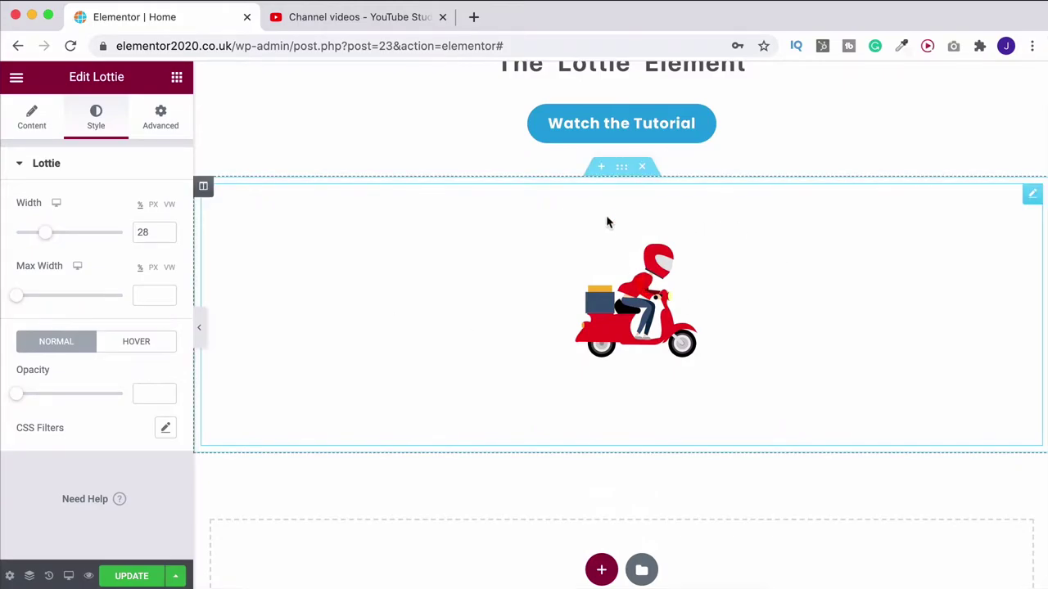
- Add a three-column section and move the scooter Lottie widget into its middle column
click(603, 168)
click(601, 251)
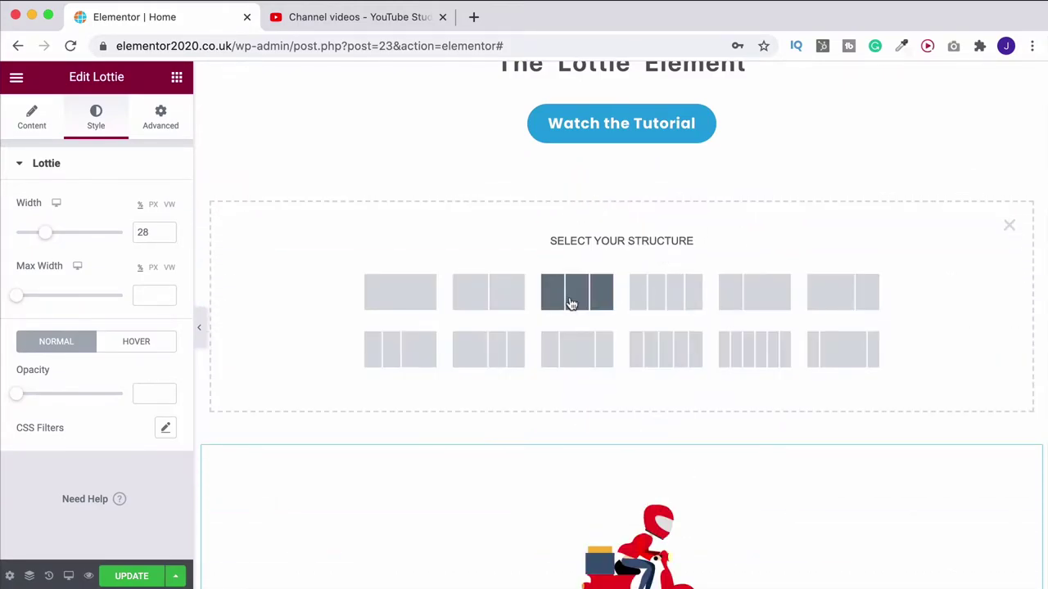
click(592, 297)
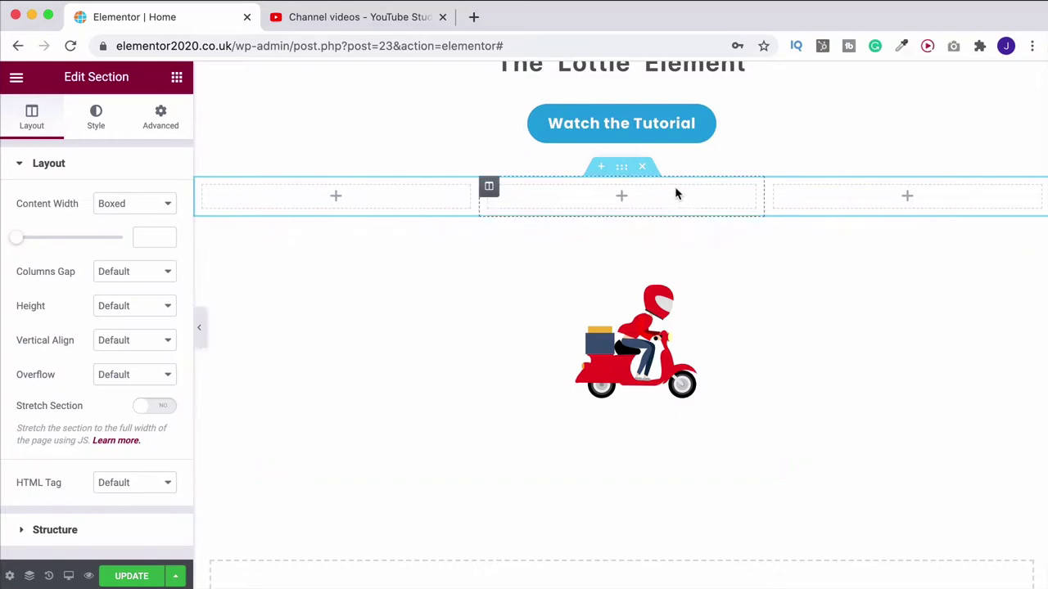
drag(1033, 239, 758, 202)
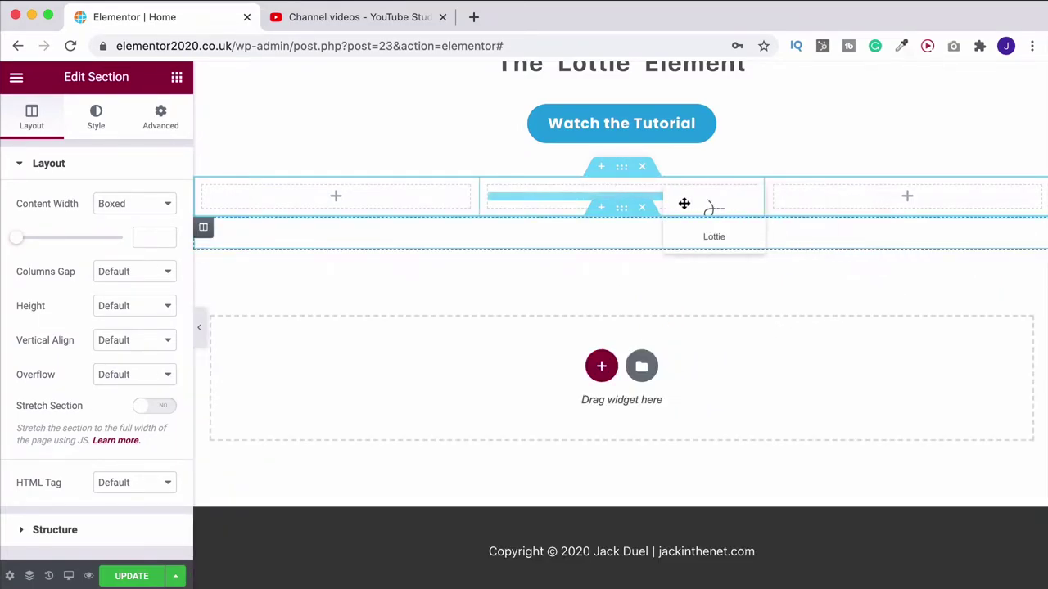
drag(684, 204, 684, 212)
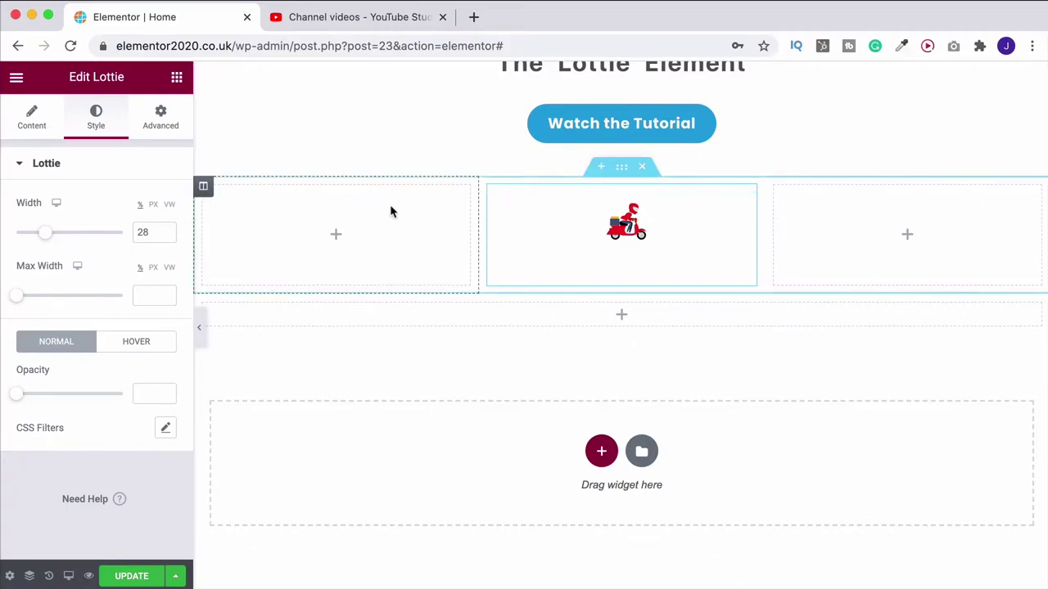
- Delete the scooter section, then search 'lotti' and drag a new Lottie widget in
scroll(391, 211, up, 3)
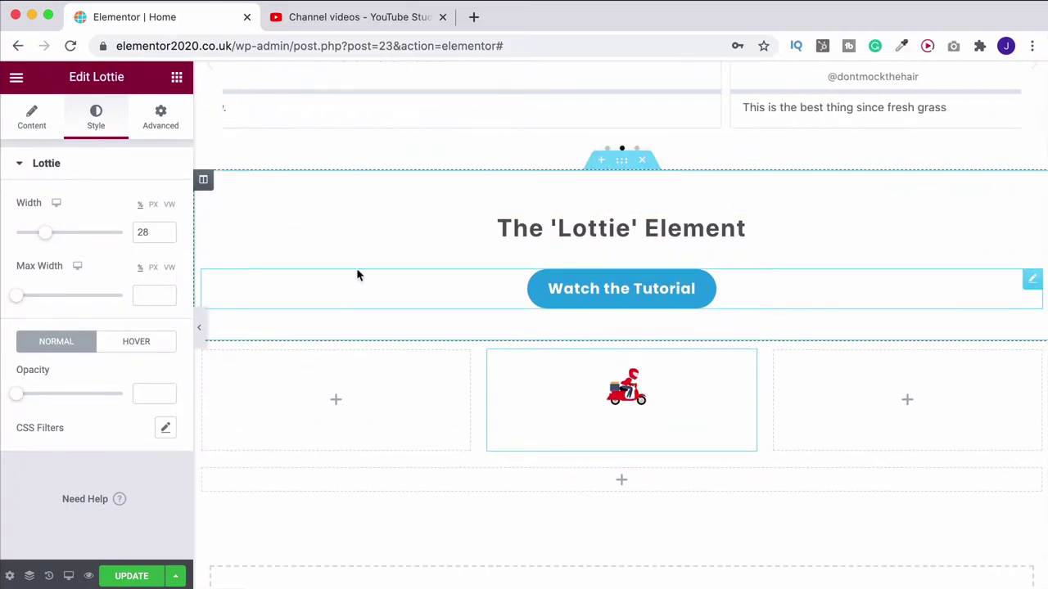
scroll(701, 374, down, 5)
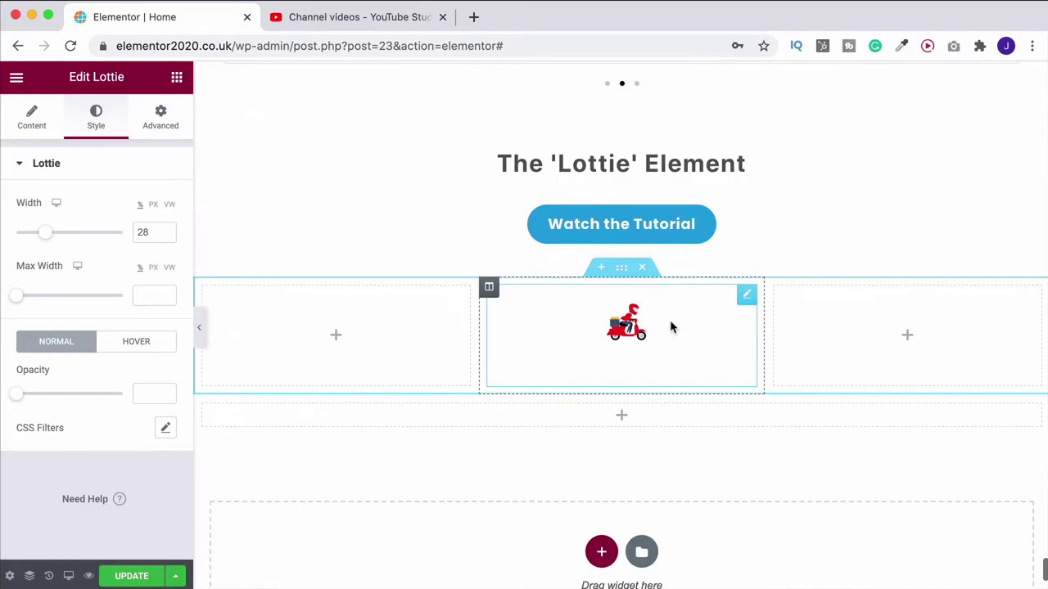
scroll(750, 136, up, 1)
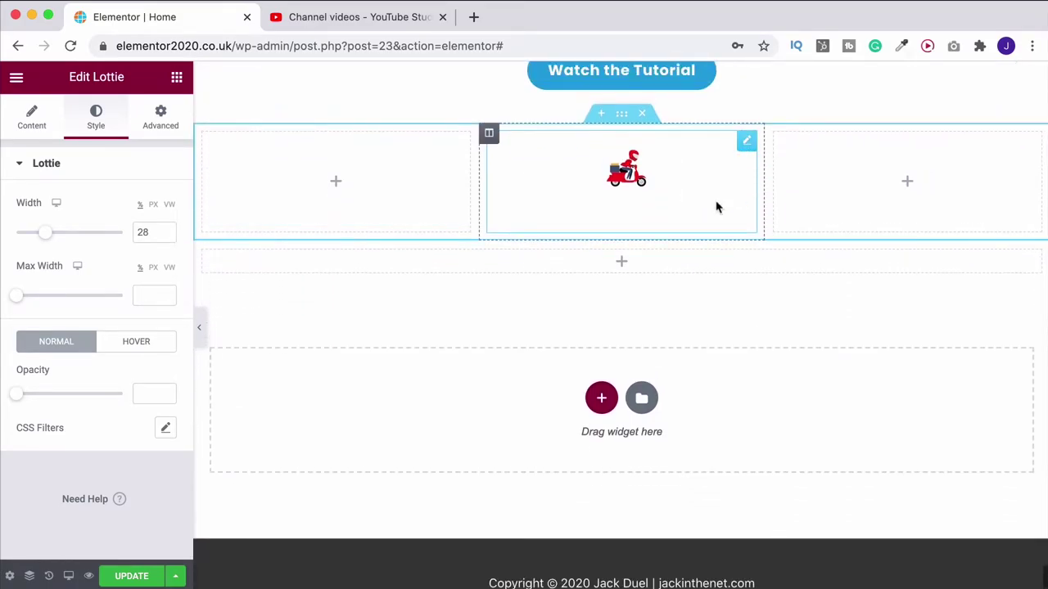
click(642, 115)
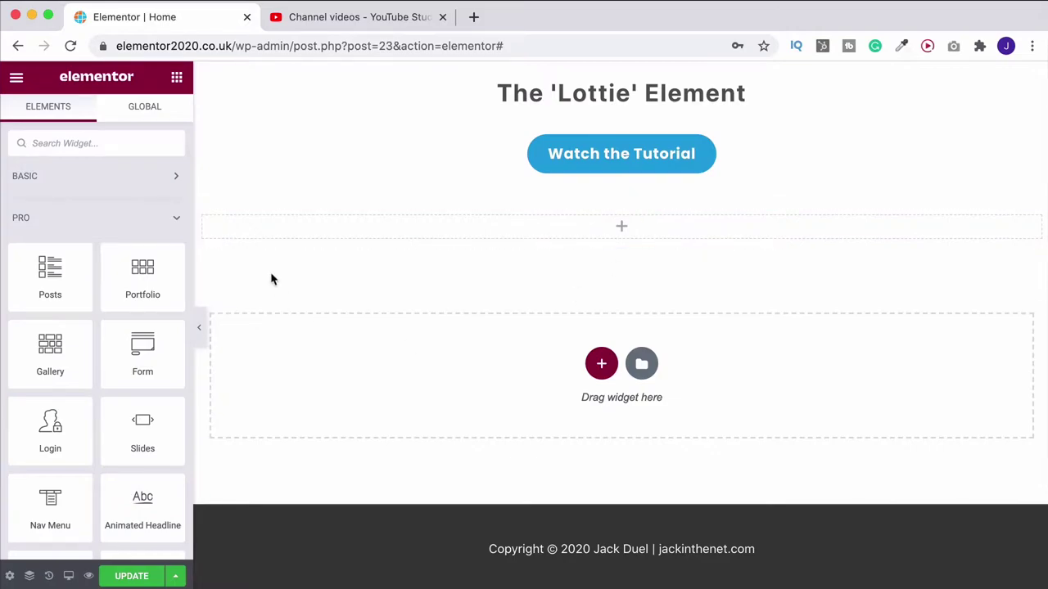
click(163, 146)
text(lotti)
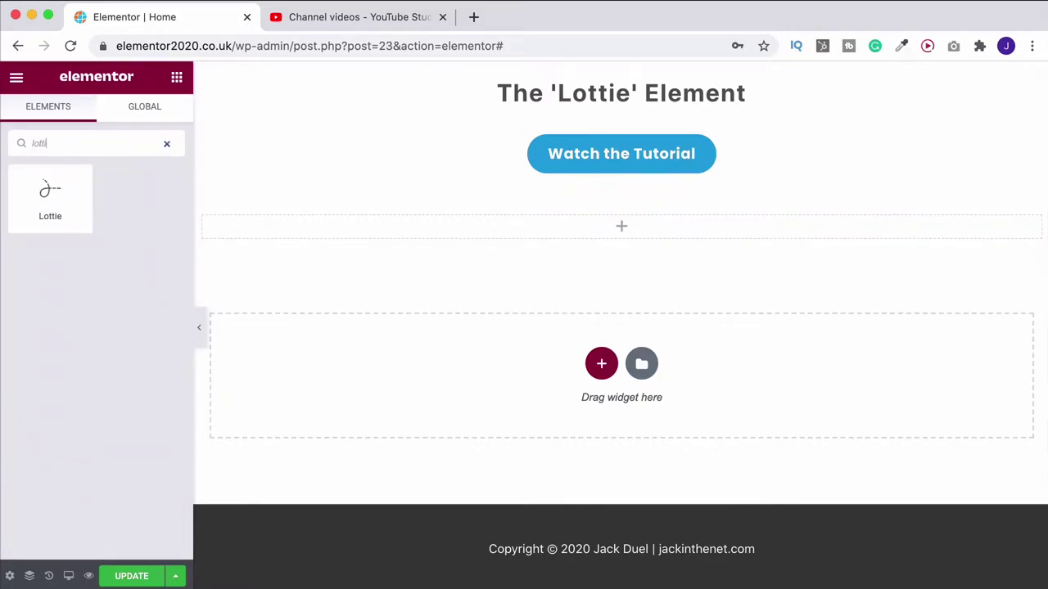
drag(288, 293, 626, 226)
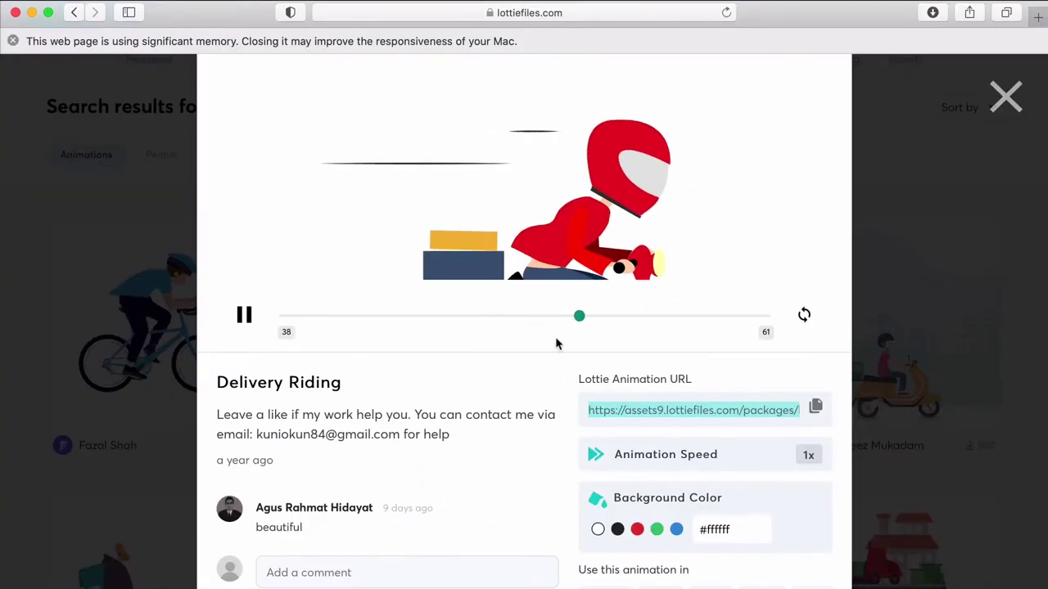
- Scroll the Delivery Riding preview and open it in the Lottie Editor via Edit Layer Colors
scroll(517, 345, down, 3)
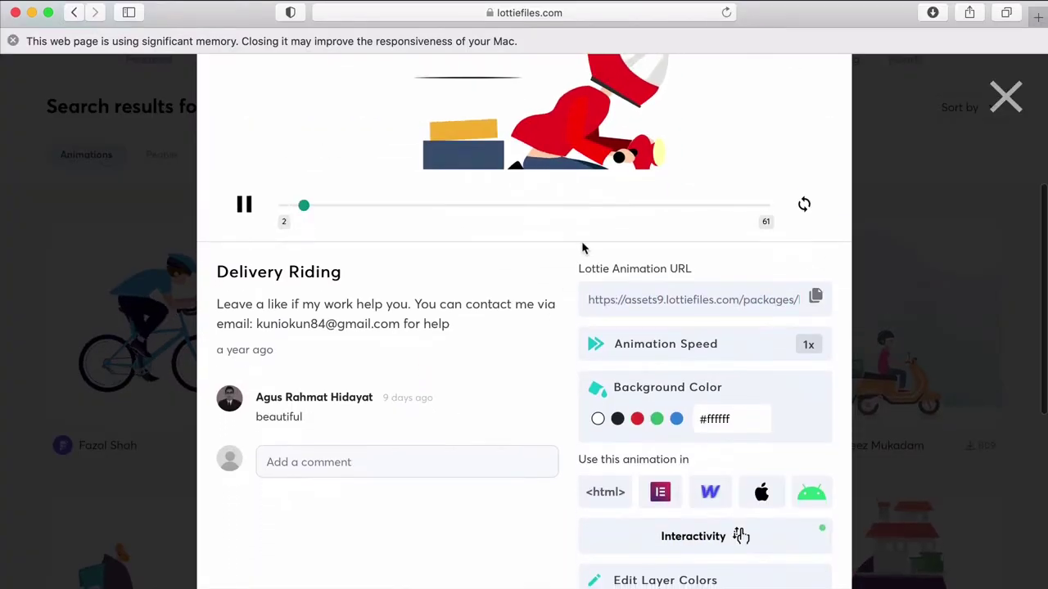
scroll(582, 243, down, 3)
scroll(564, 218, down, 2)
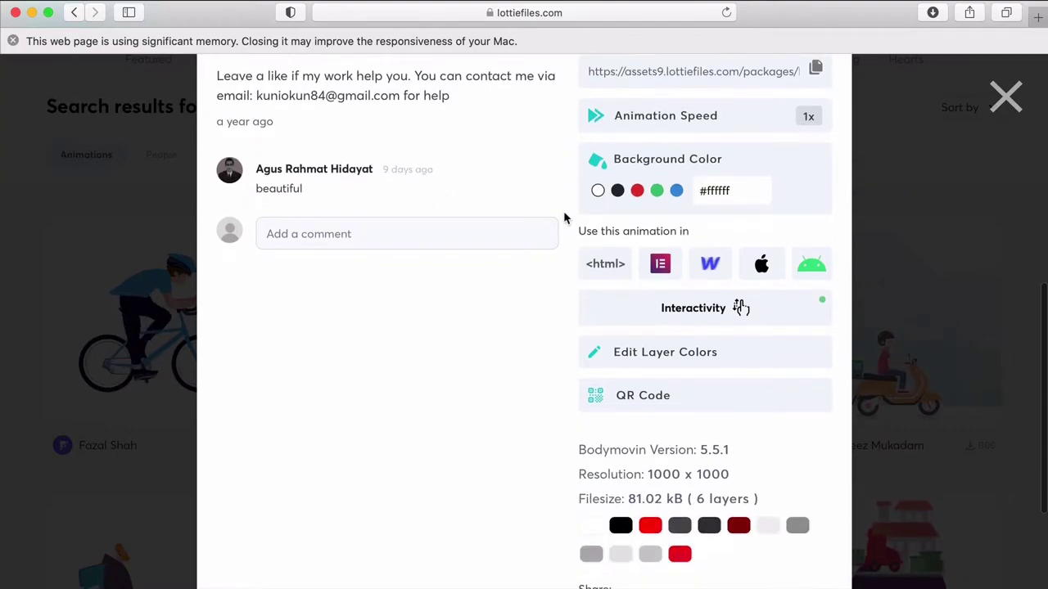
scroll(564, 218, up, 3)
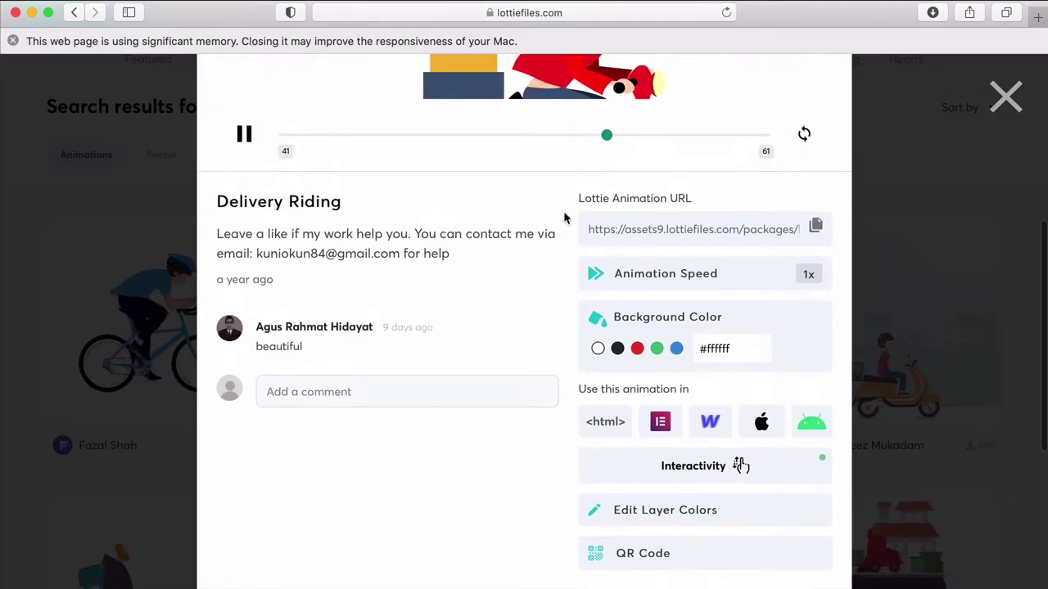
click(672, 518)
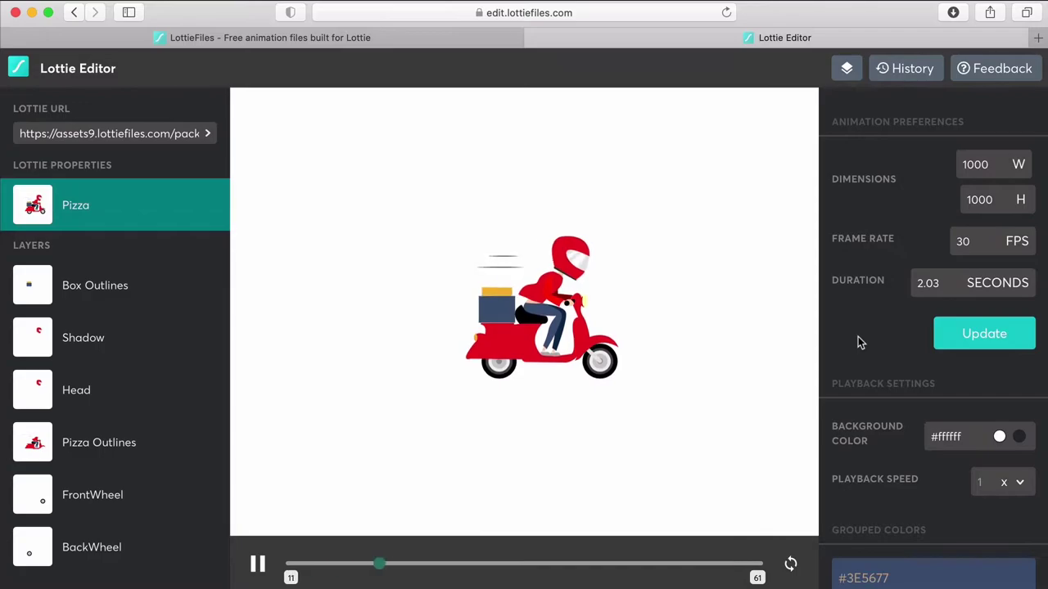
- Select the Pizza Outlines layer and change its #EC121D red to vivid blue #0A7AE7
click(73, 440)
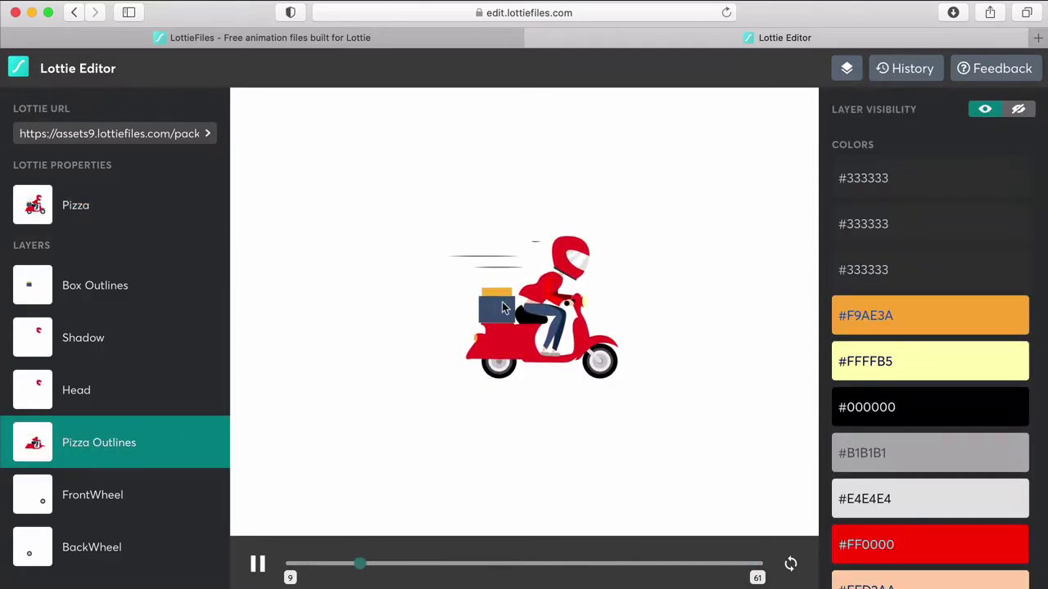
scroll(933, 401, down, 15)
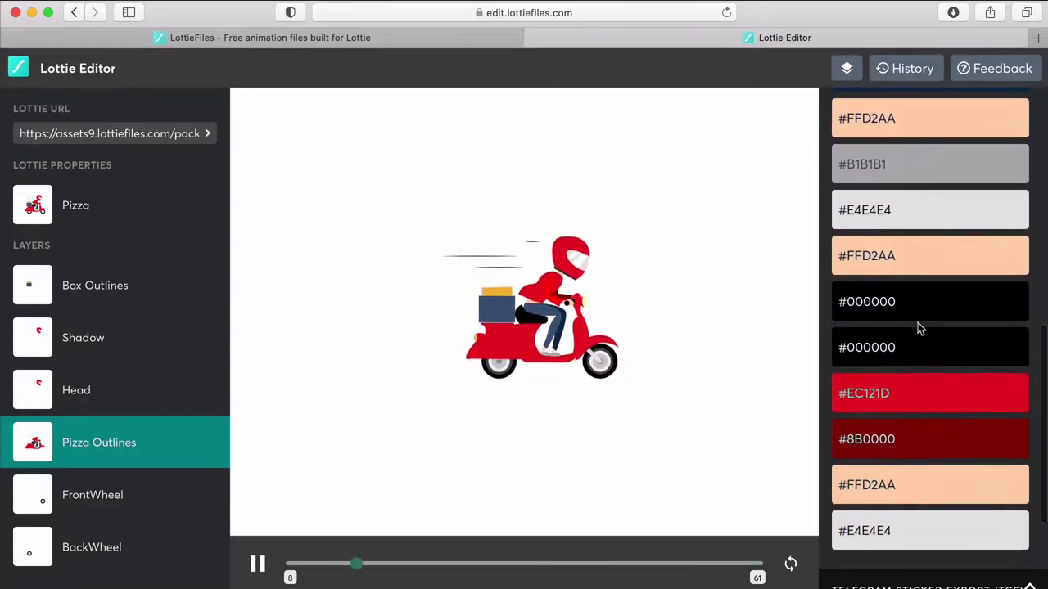
scroll(918, 327, up, 2)
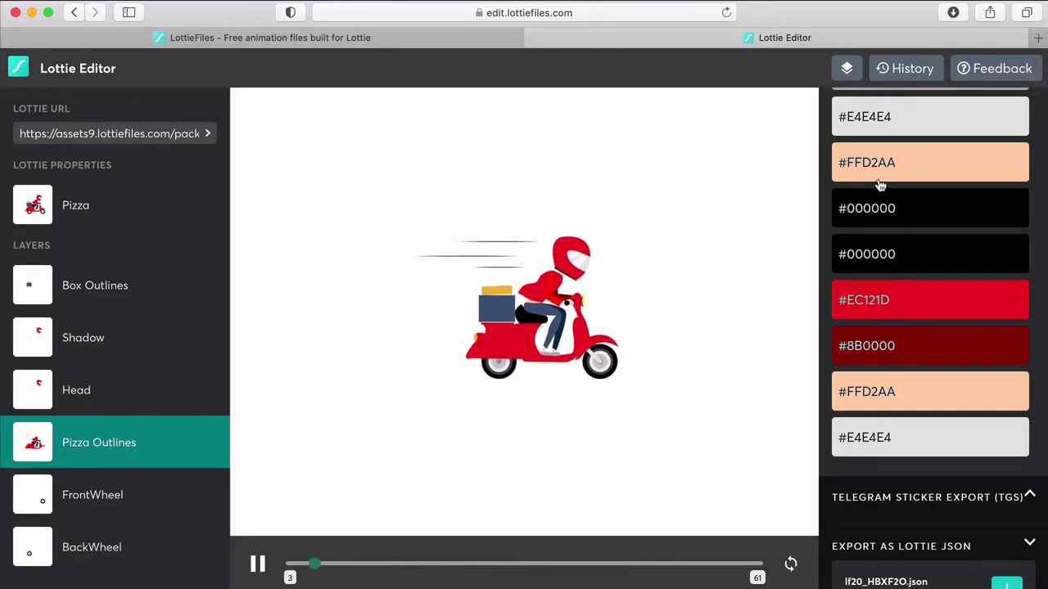
click(913, 308)
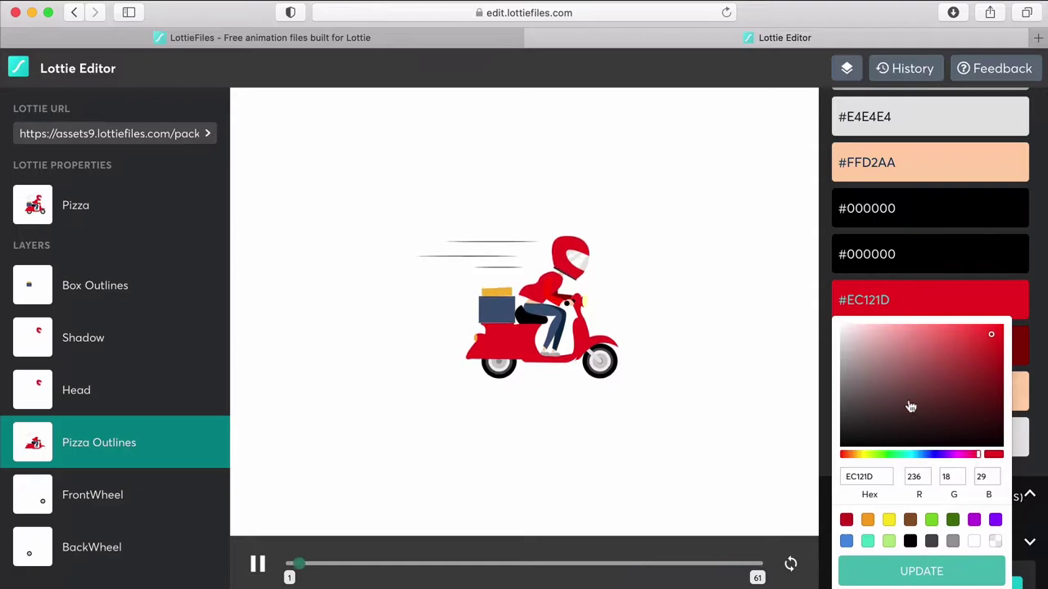
click(928, 456)
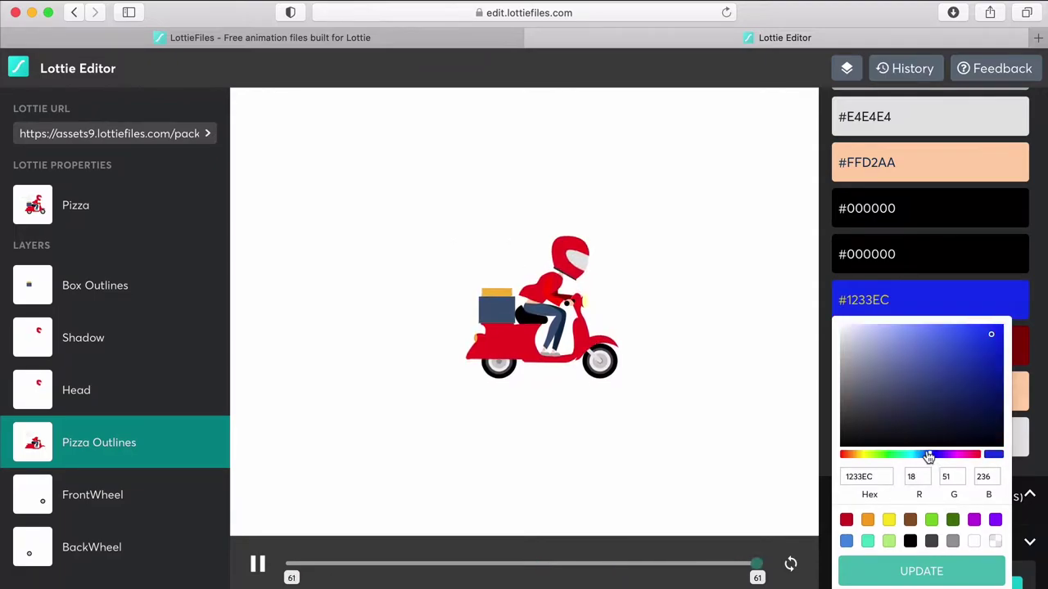
click(927, 455)
click(922, 458)
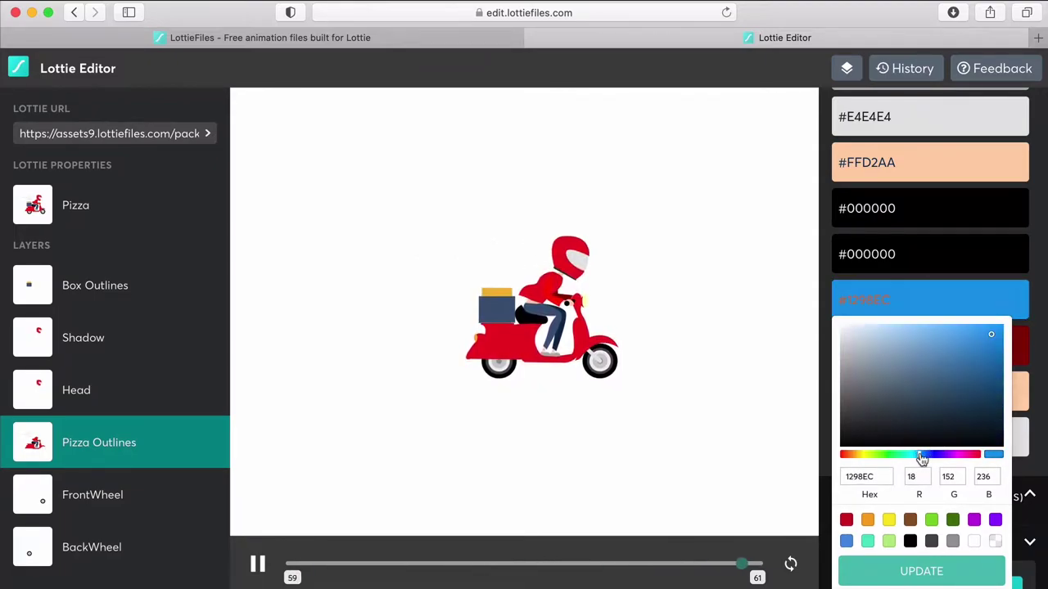
click(997, 337)
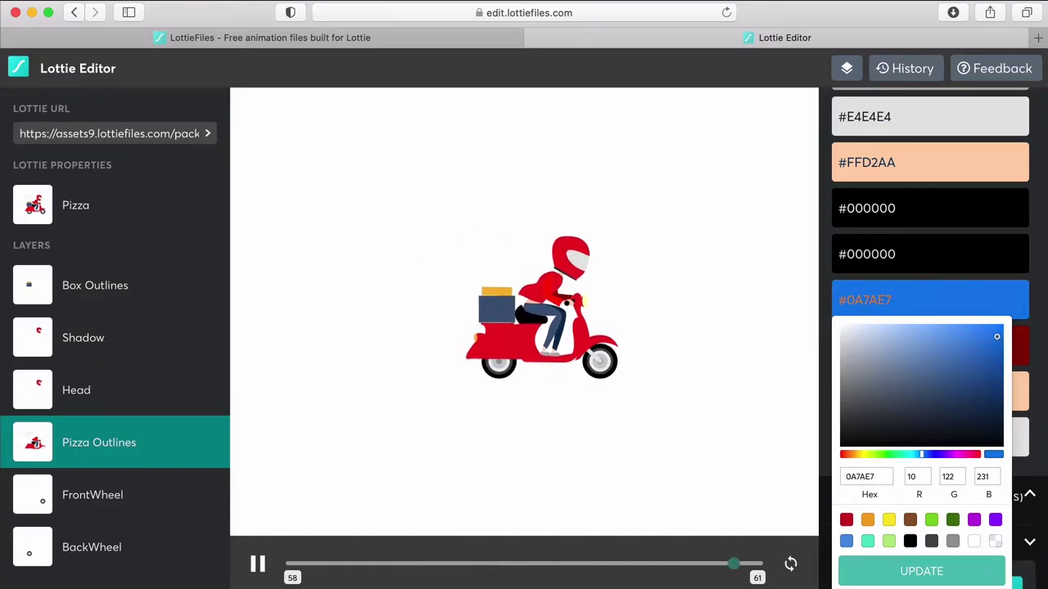
click(933, 576)
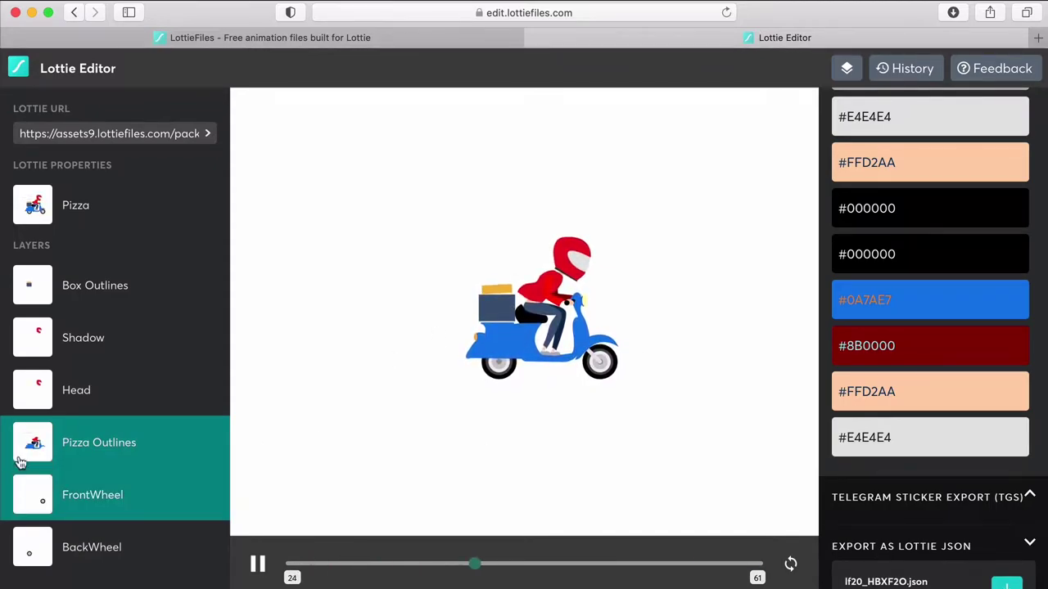
- In the Box Outlines layer, change the navy #3E5677 to magenta #F308DC
click(98, 295)
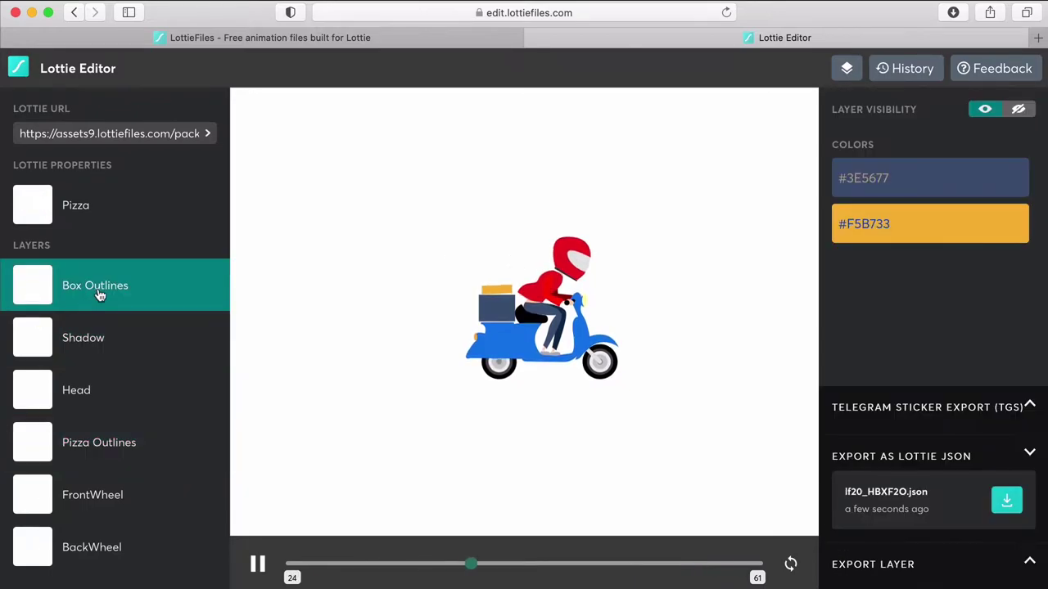
click(881, 192)
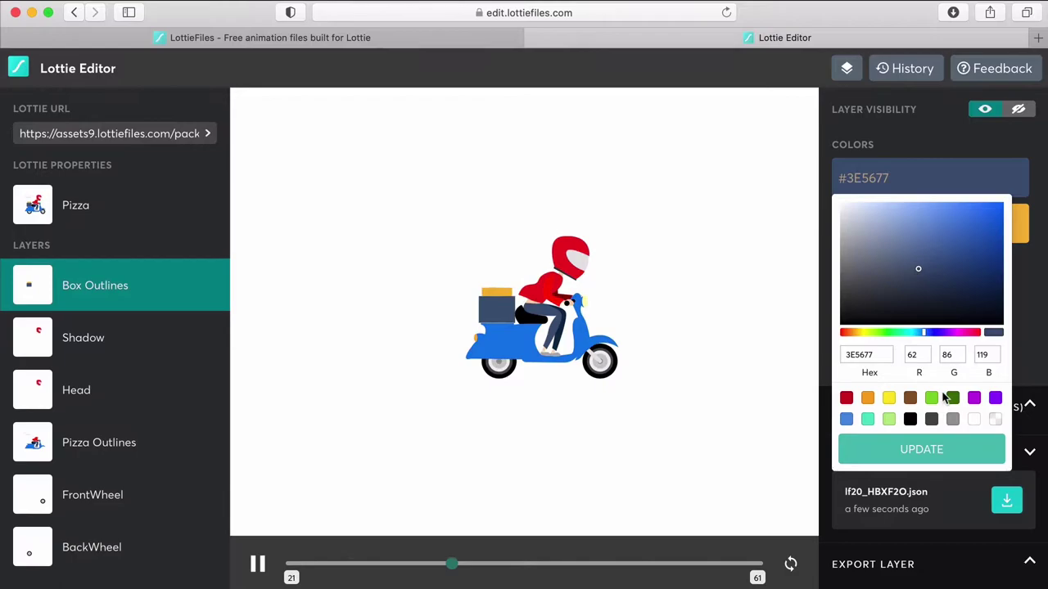
click(959, 333)
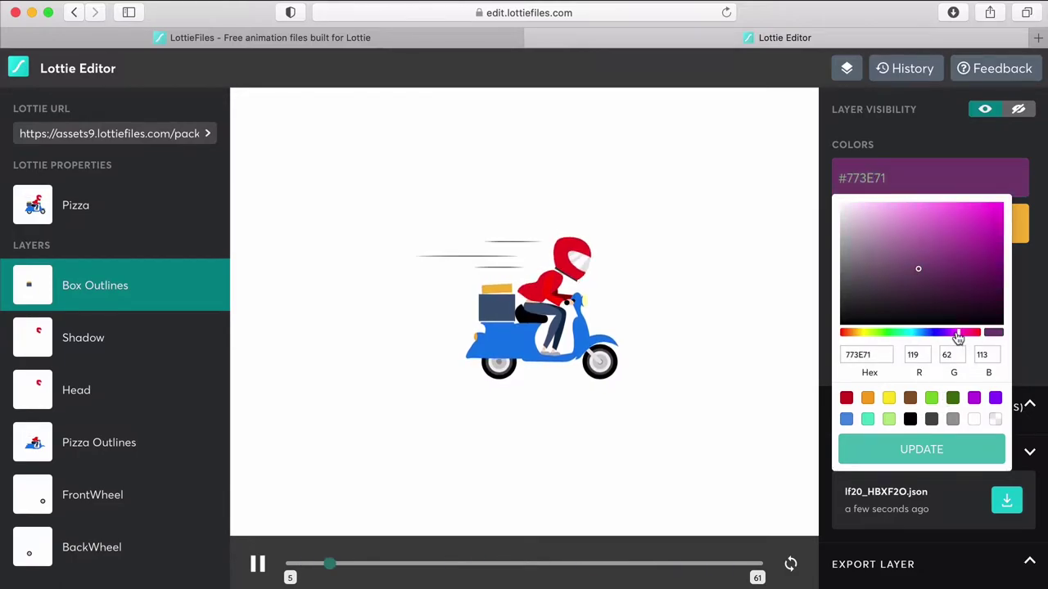
click(1000, 209)
click(958, 442)
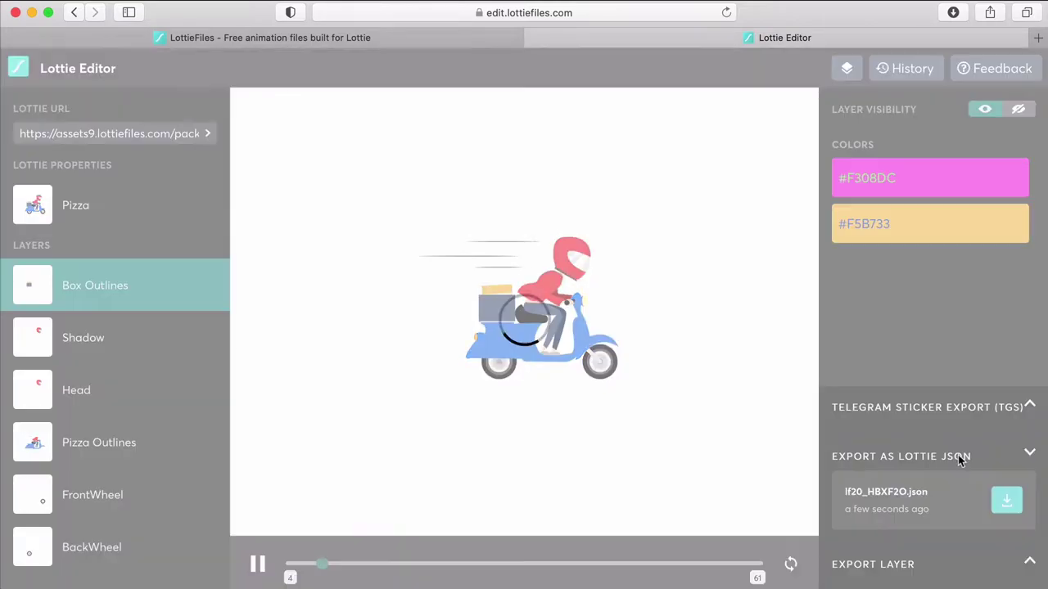
- Change the box lid's yellow #F5B733 to bright turquoise #13F8C5
click(950, 224)
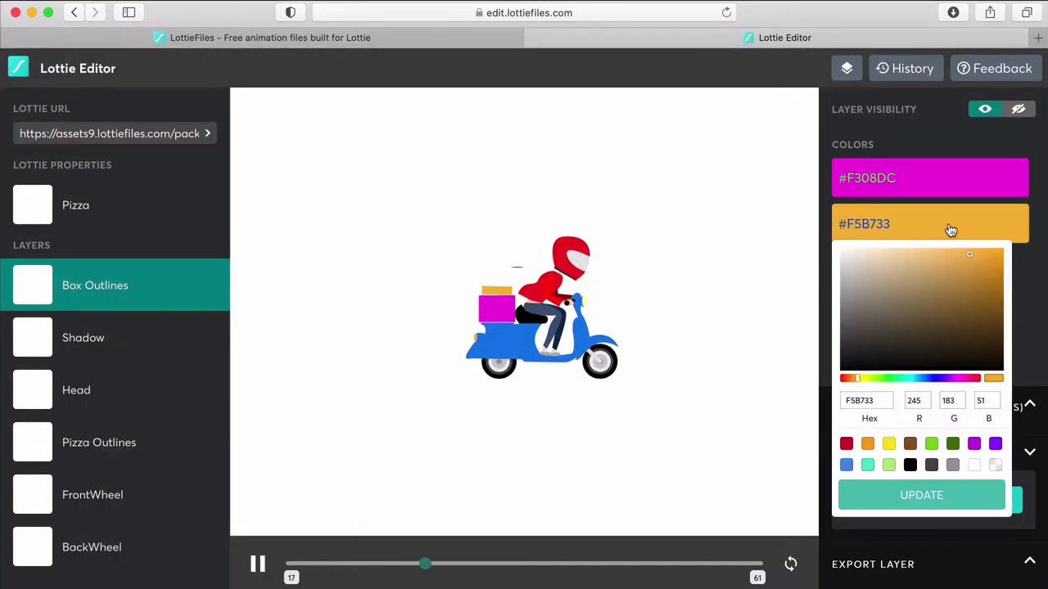
click(867, 465)
click(997, 259)
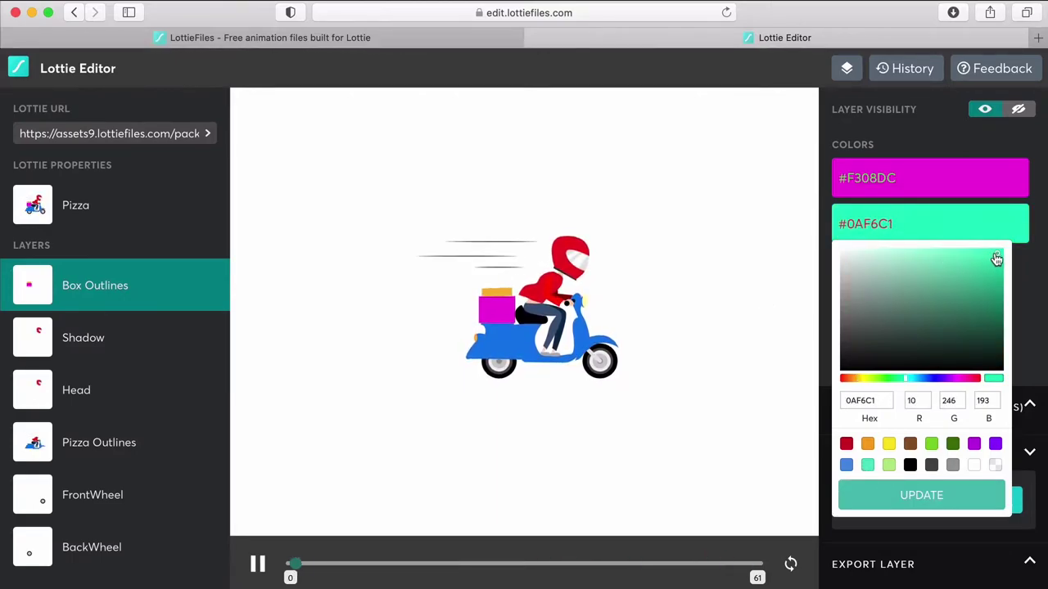
click(990, 253)
click(926, 496)
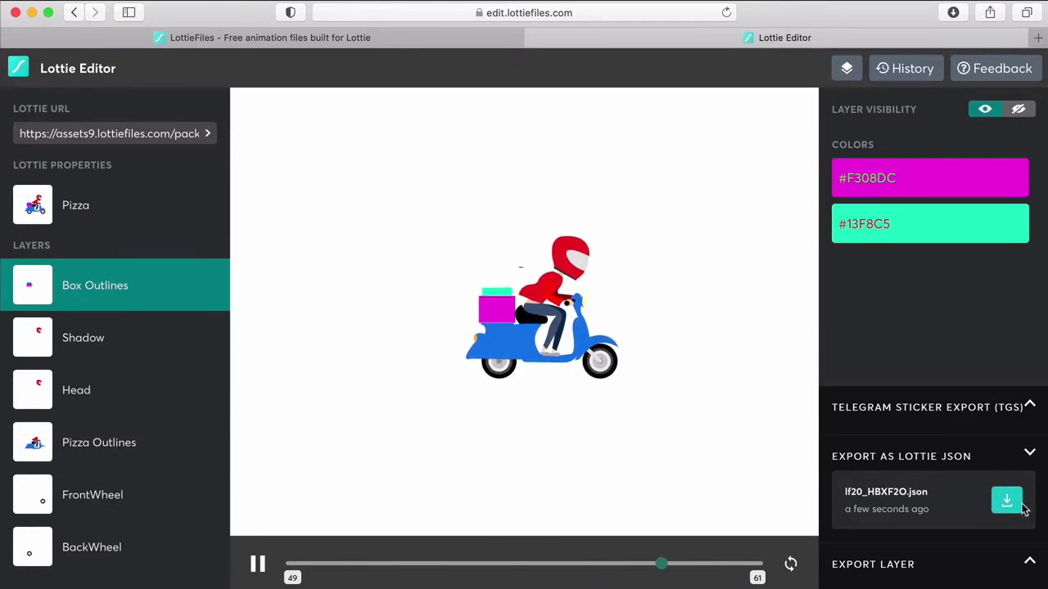
- Export the recoloured animation as Lottie JSON and allow the download in Safari
click(1008, 503)
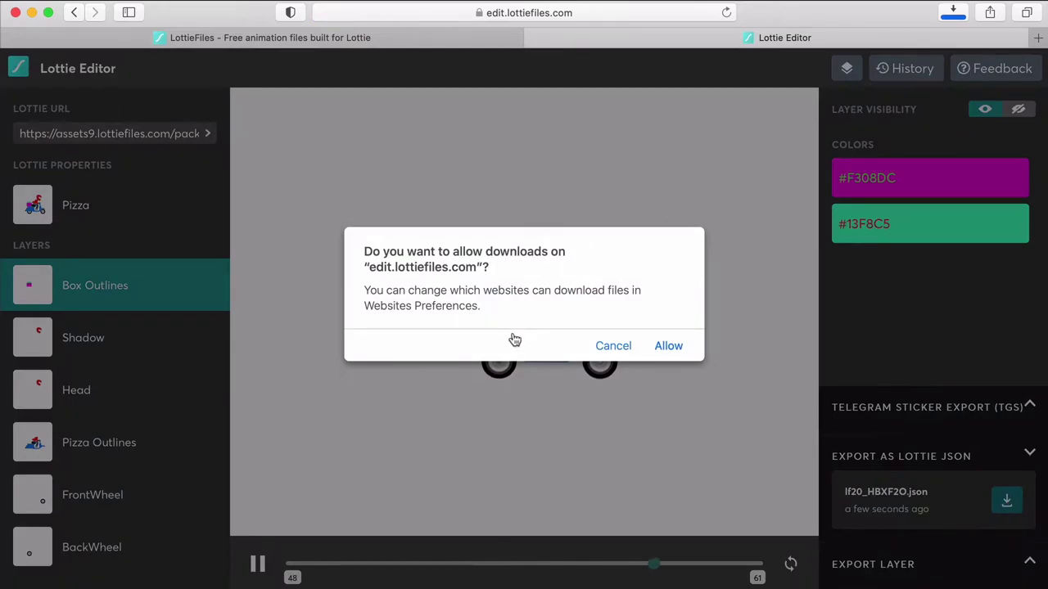
click(669, 346)
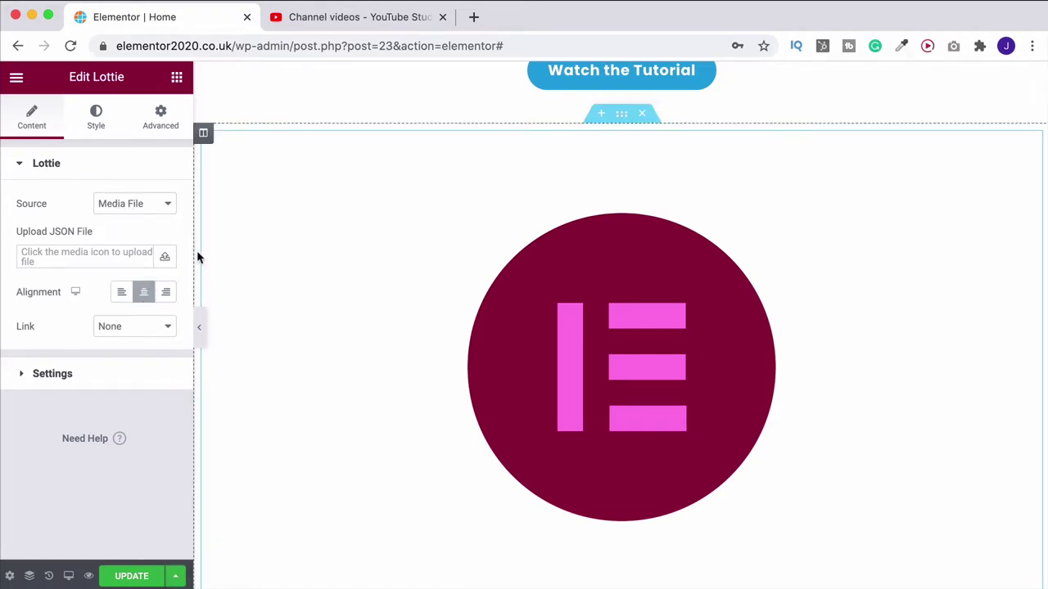
- Open Insert Media from Upload JSON File, showing the existing JSON files in the Media Library
click(166, 259)
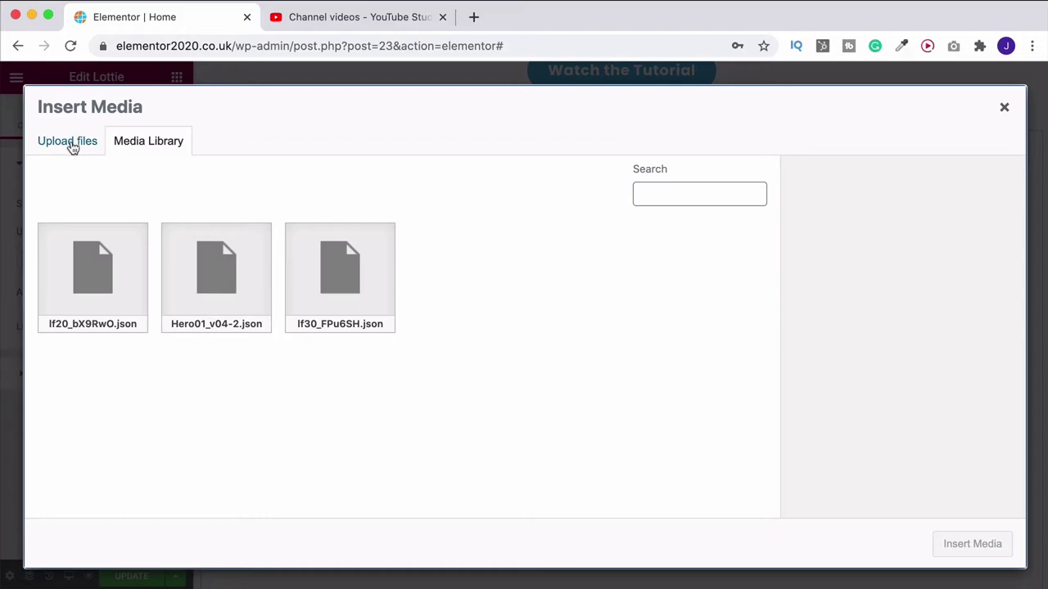
- Upload lf30_editor_sglhllbt.json and insert it so the recoloured blue scooter appears
click(72, 146)
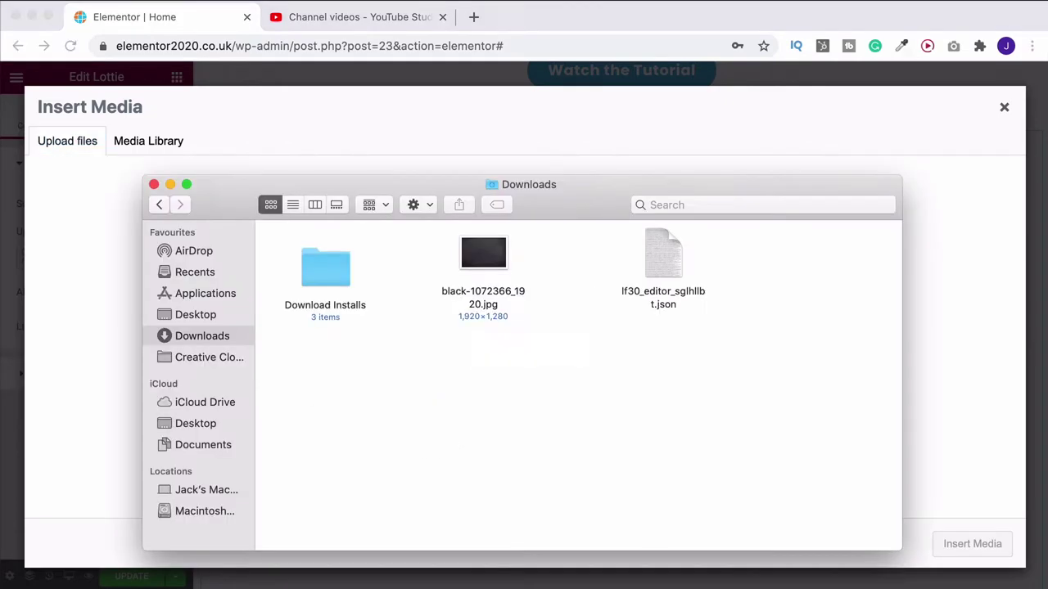
drag(629, 286, 93, 309)
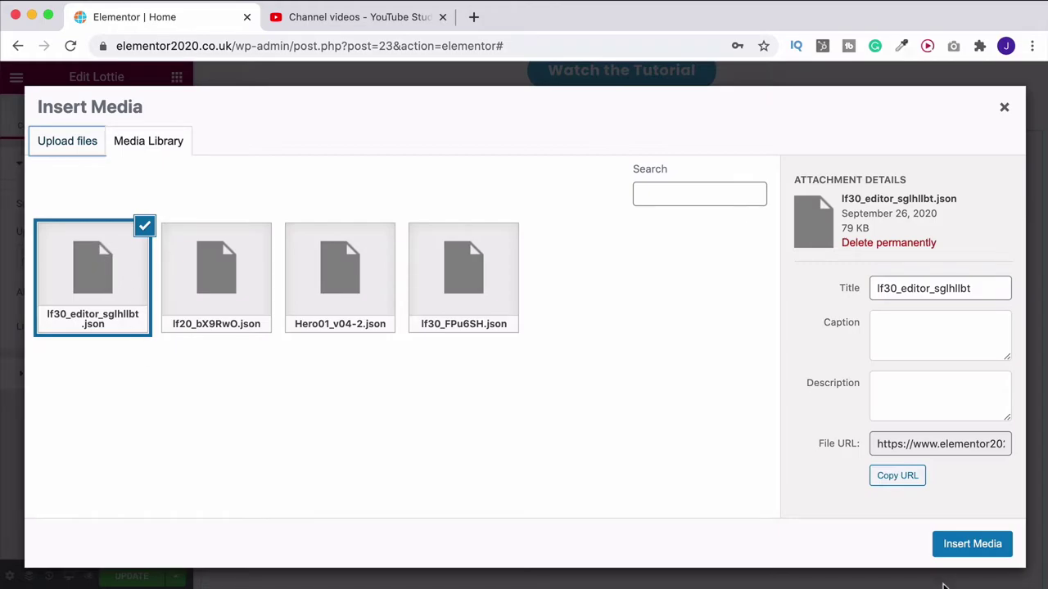
click(982, 547)
- Set the Lottie widget's Style width to 27 to shrink the scooter
scroll(898, 413, down, 3)
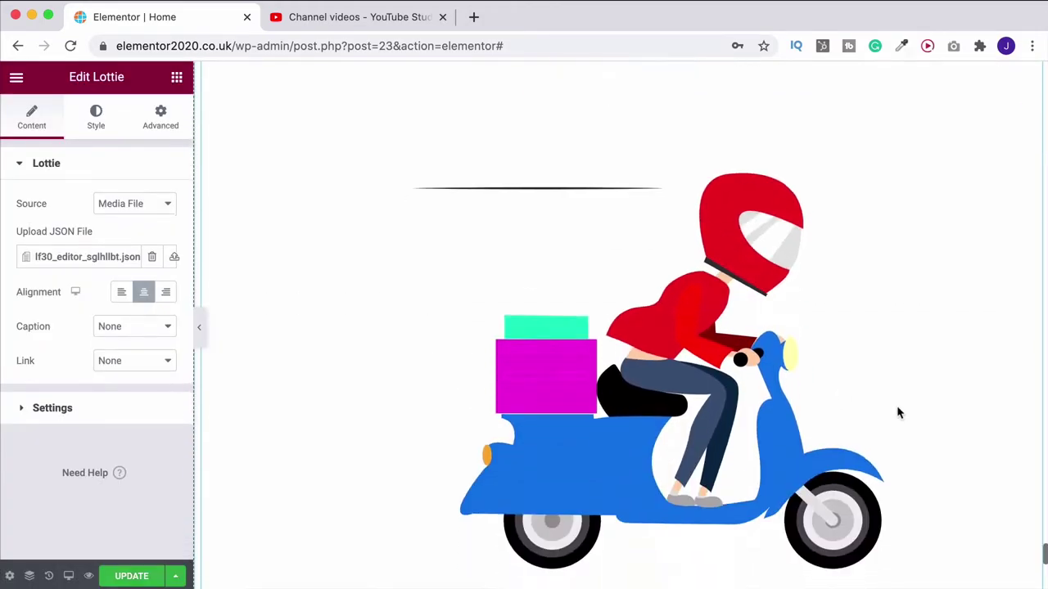
scroll(898, 413, down, 1)
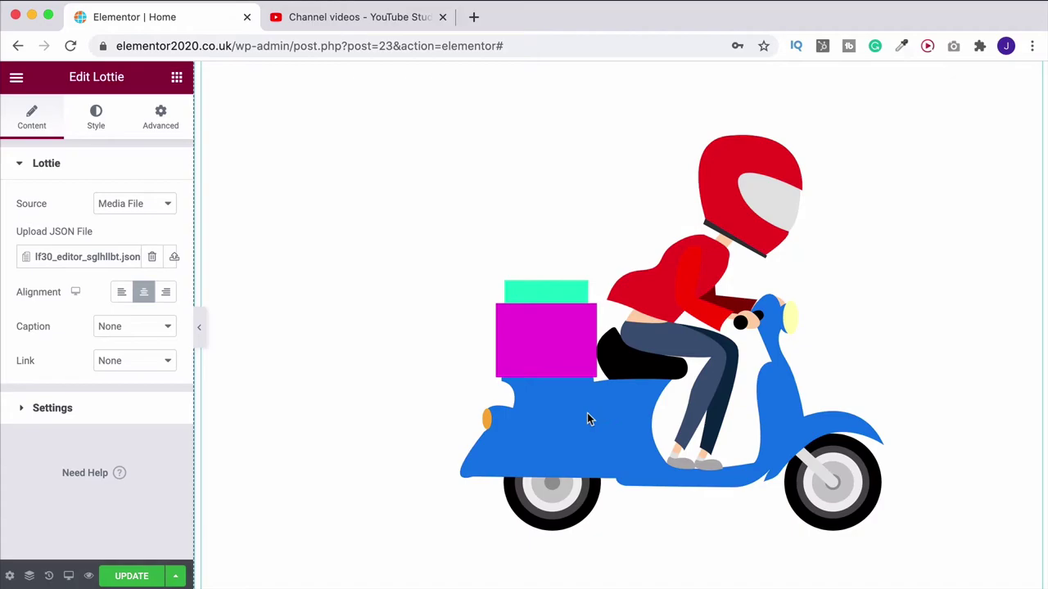
scroll(661, 423, up, 3)
scroll(662, 423, down, 1)
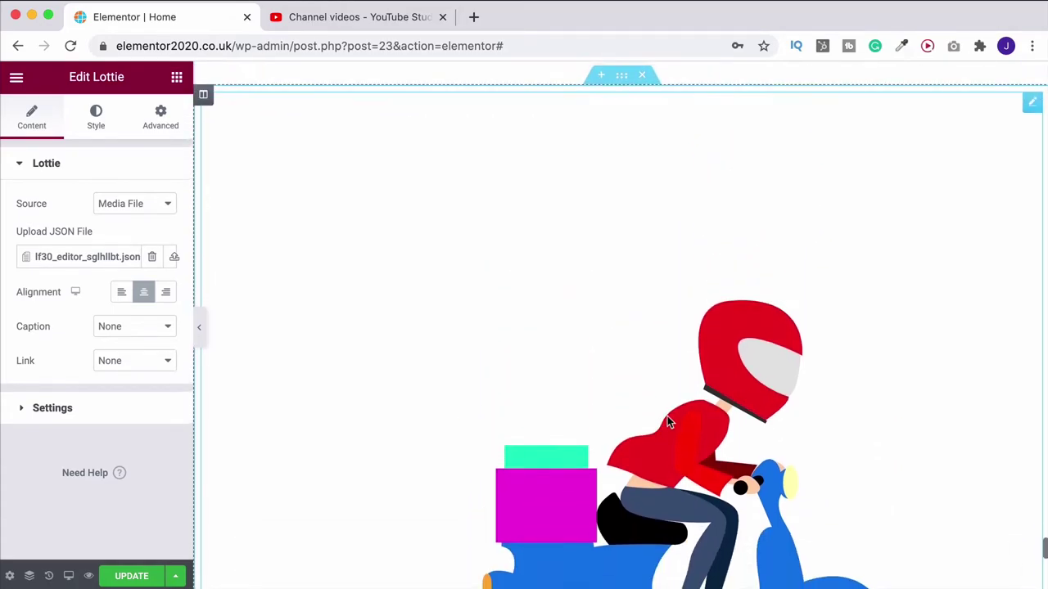
click(96, 120)
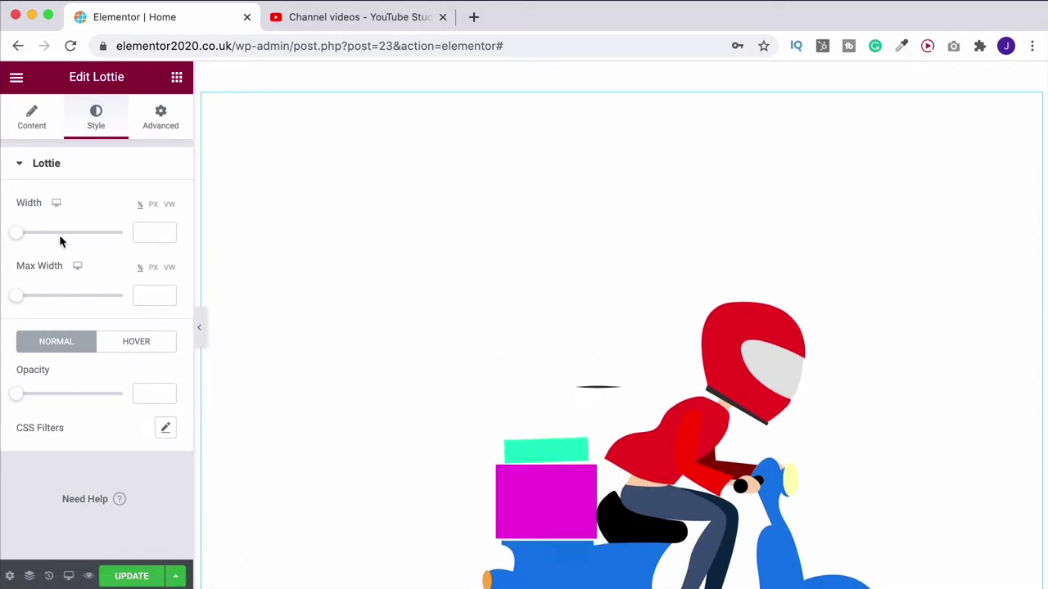
drag(21, 235, 49, 241)
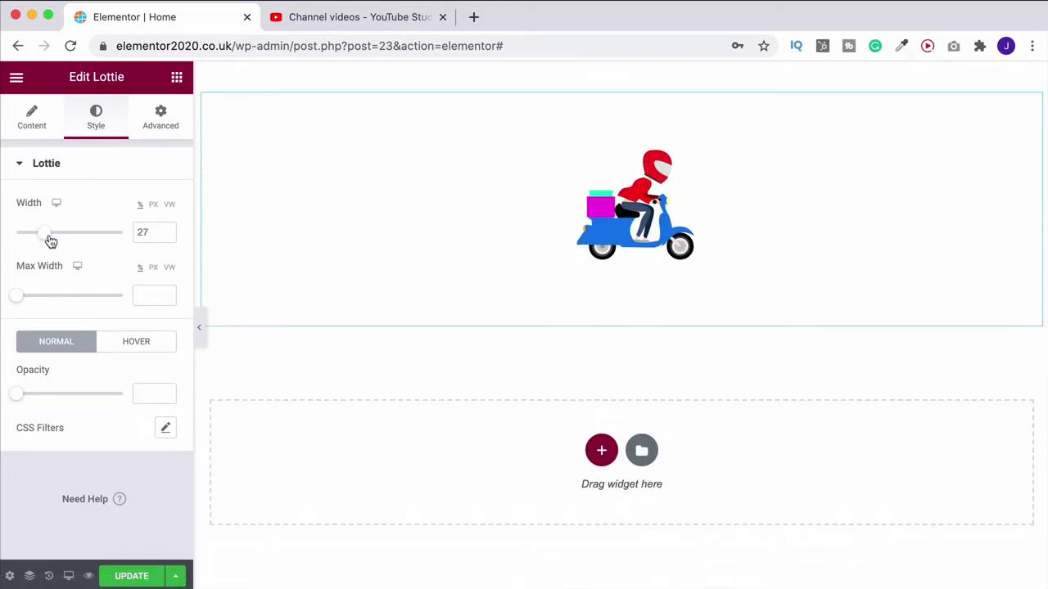
click(30, 113)
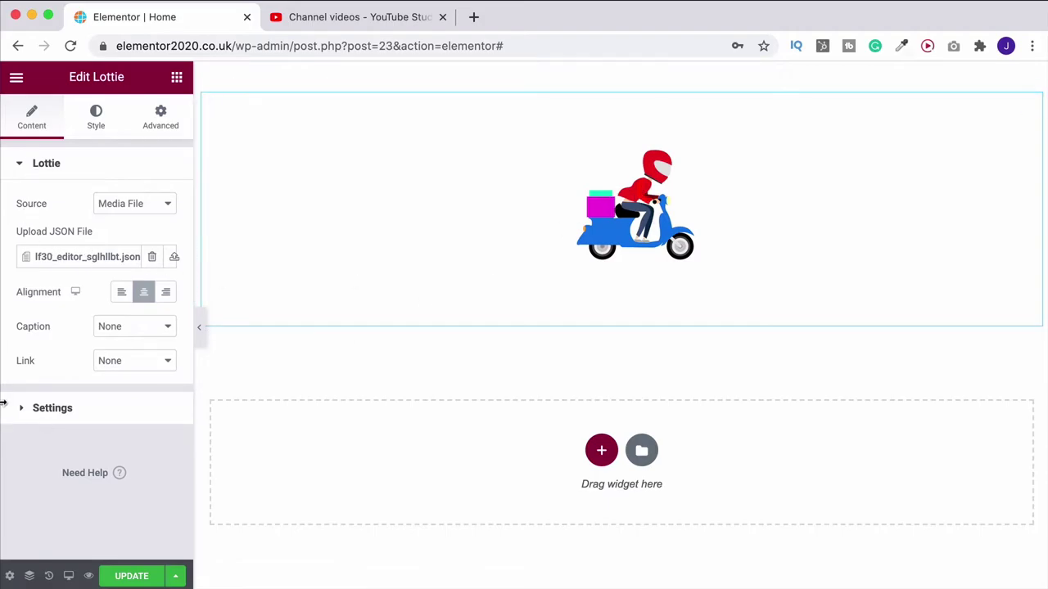
- Set the scooter animation's Link to Custom URL
click(158, 370)
click(131, 375)
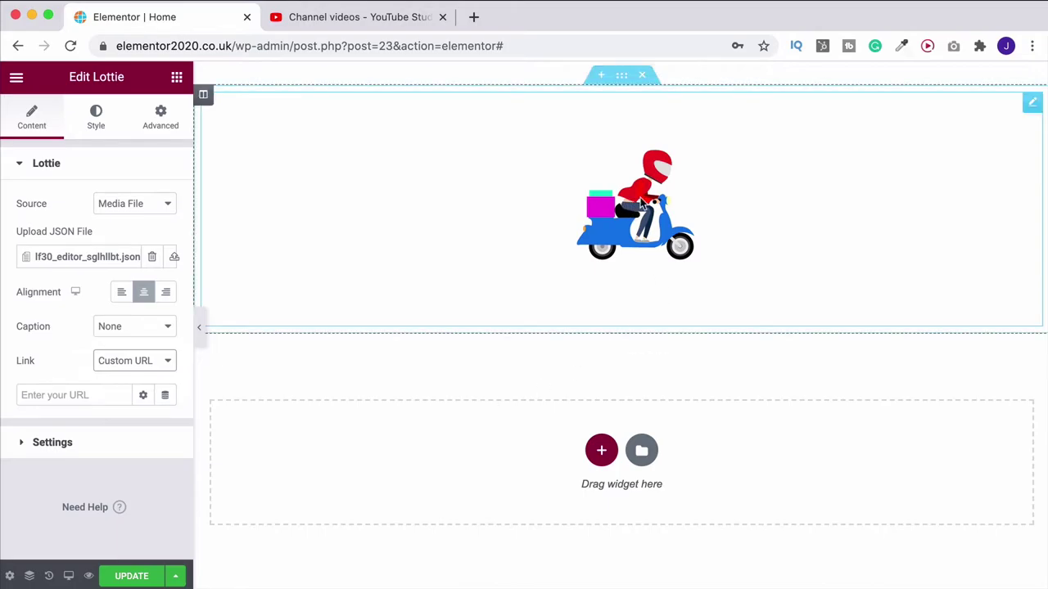
click(61, 394)
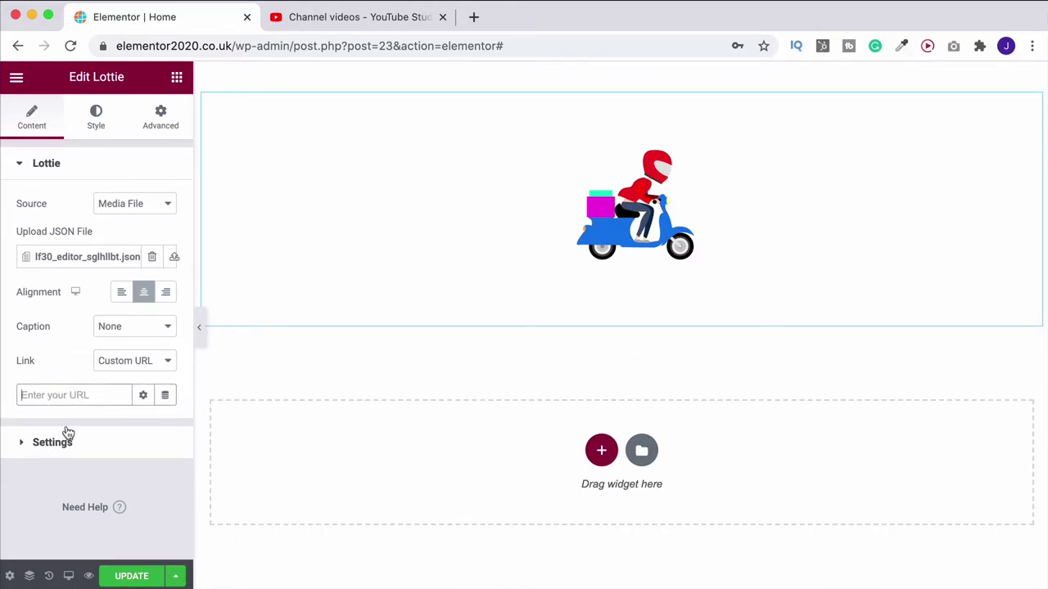
- Turn Loop on and set Play Speed back to 1 after trying 2.8
click(68, 434)
scroll(56, 228, down, 2)
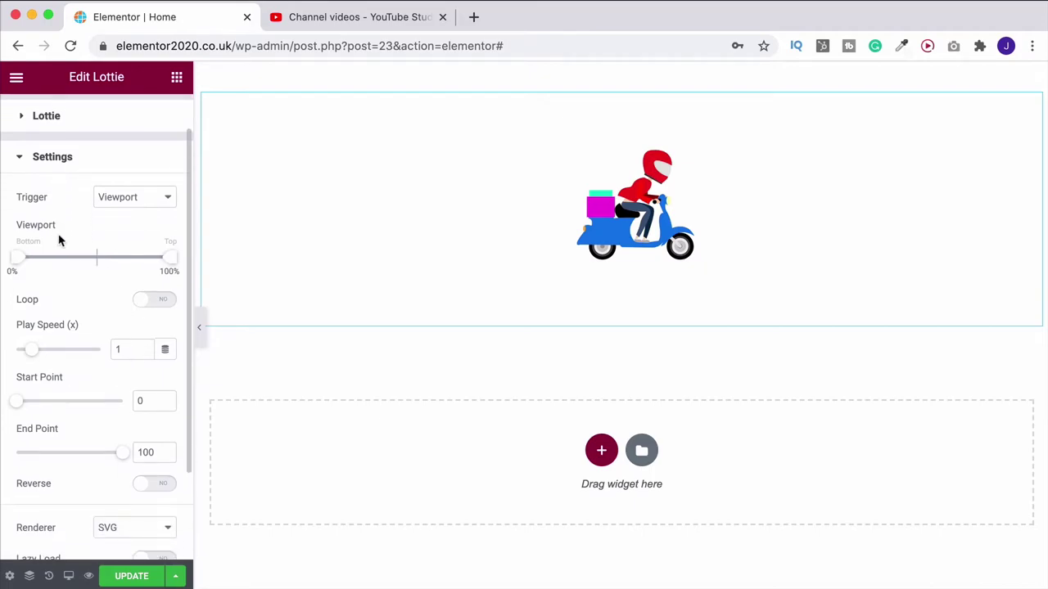
click(145, 303)
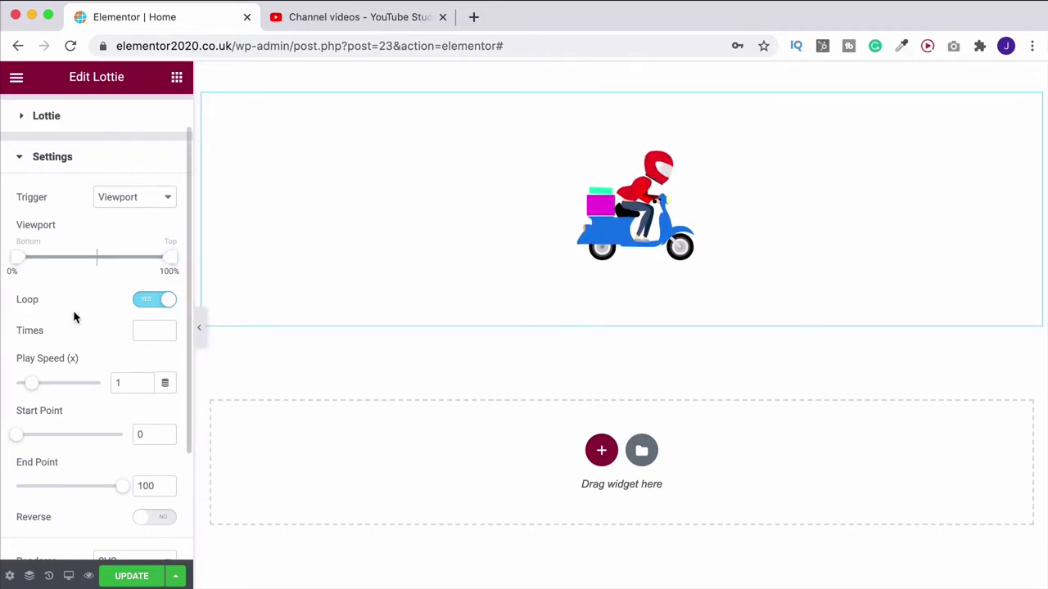
scroll(74, 317, down, 1)
drag(38, 358, 64, 361)
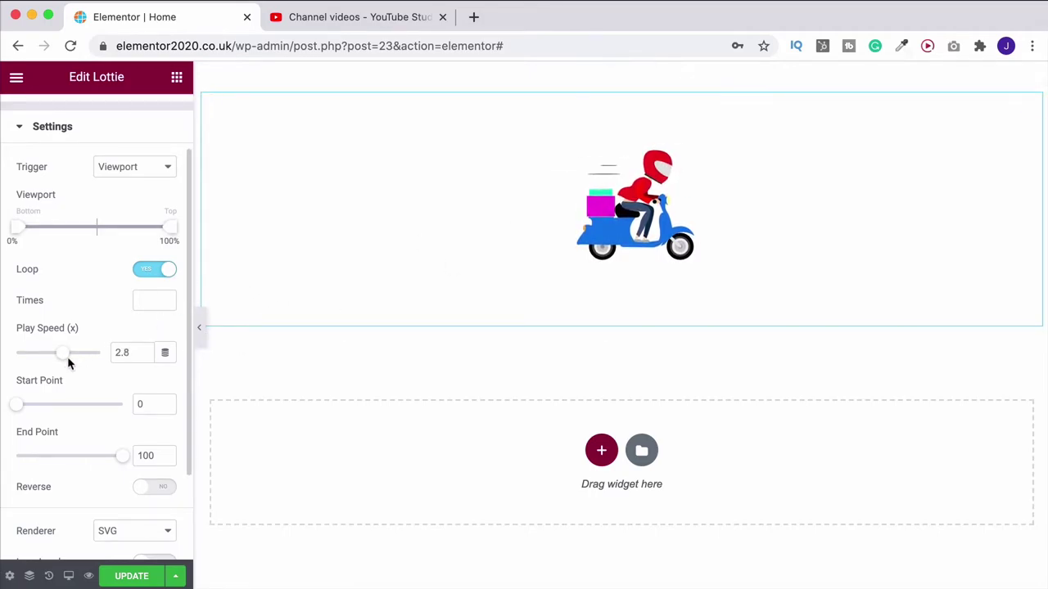
double_click(123, 352)
text(1)
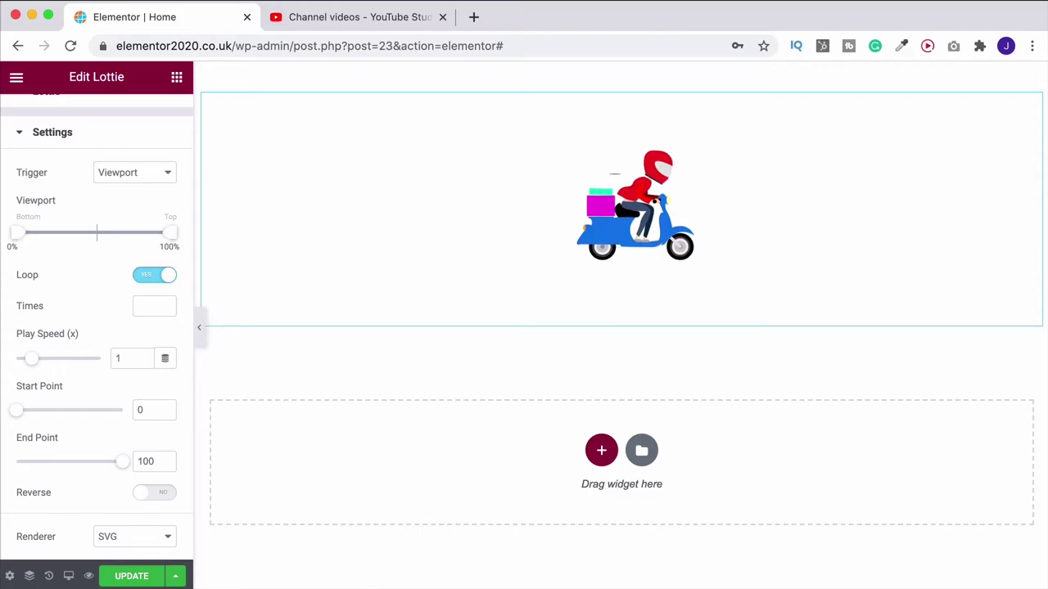
scroll(33, 461, up, 2)
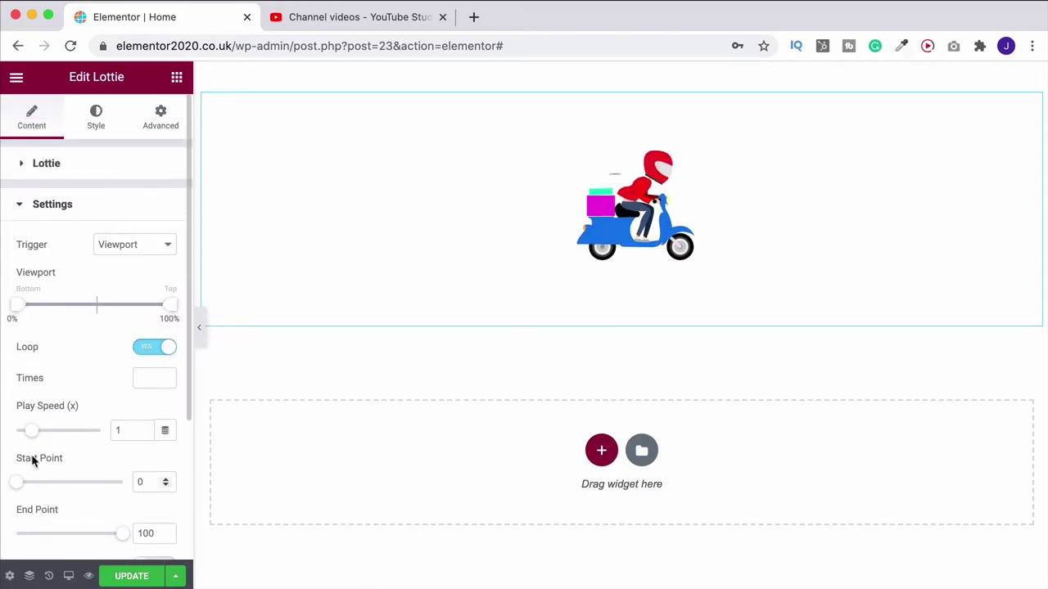
click(48, 169)
click(153, 203)
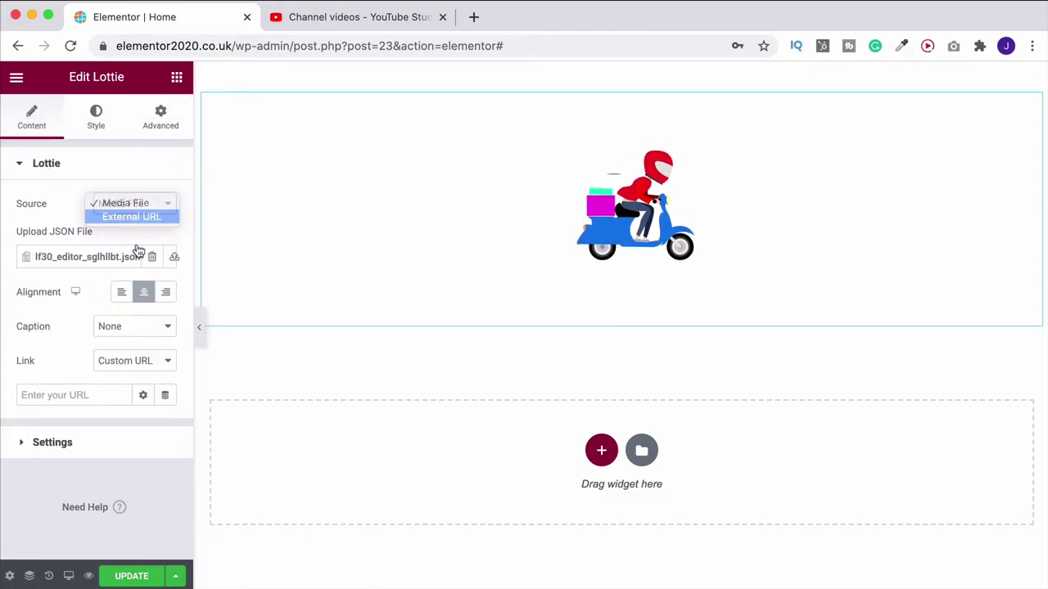
click(134, 216)
click(92, 256)
key(super+v)
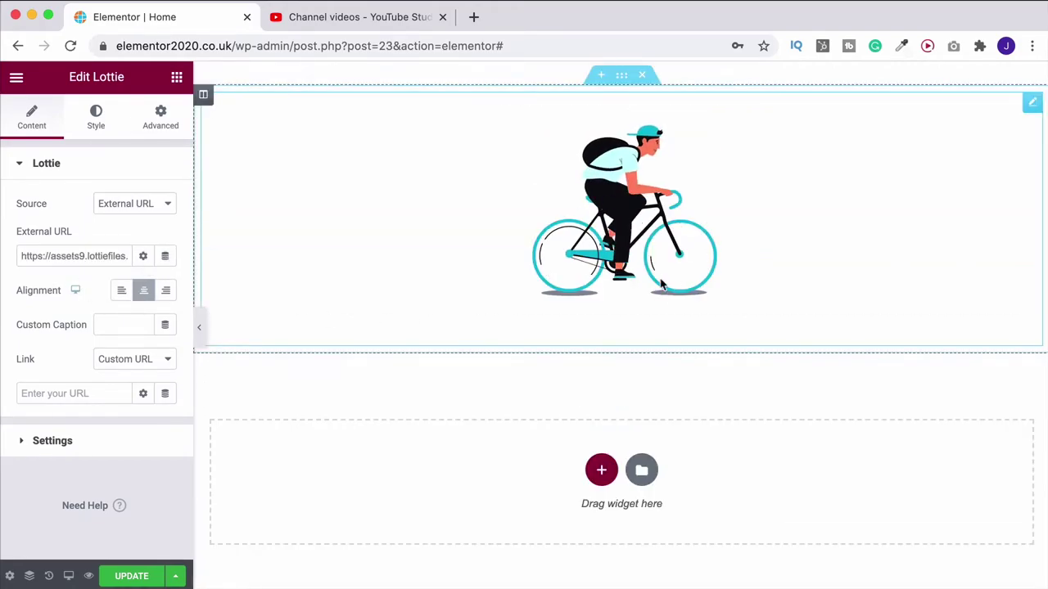
click(71, 442)
scroll(71, 442, down, 2)
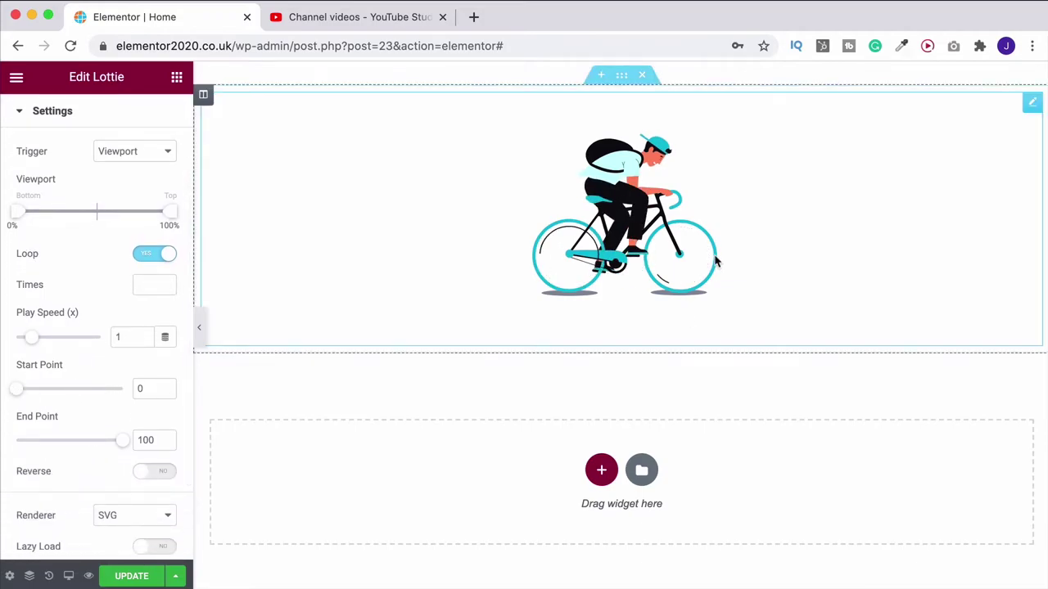
scroll(34, 457, up, 1)
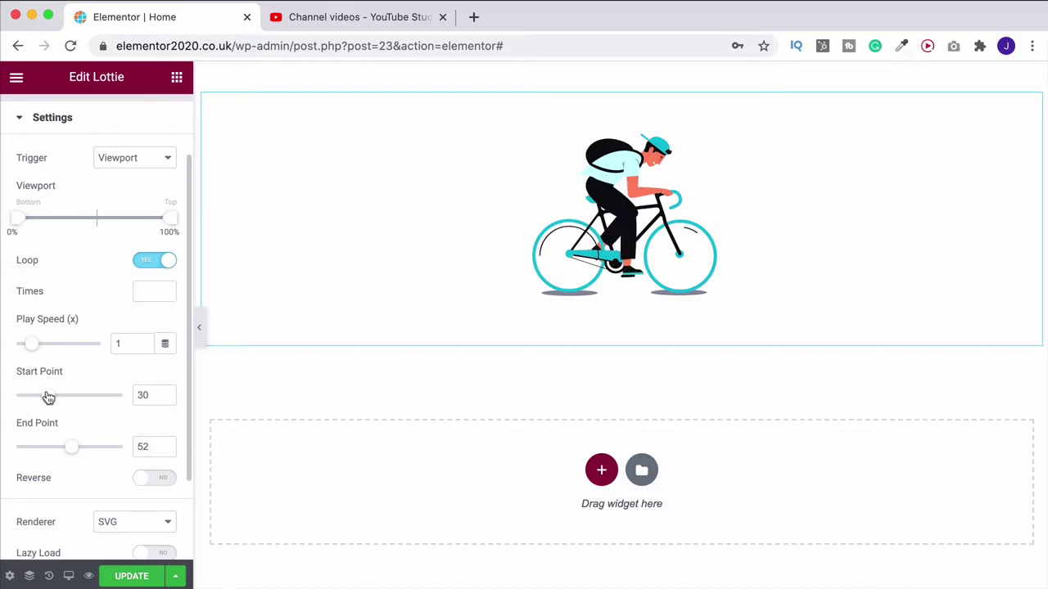
drag(75, 450, 133, 440)
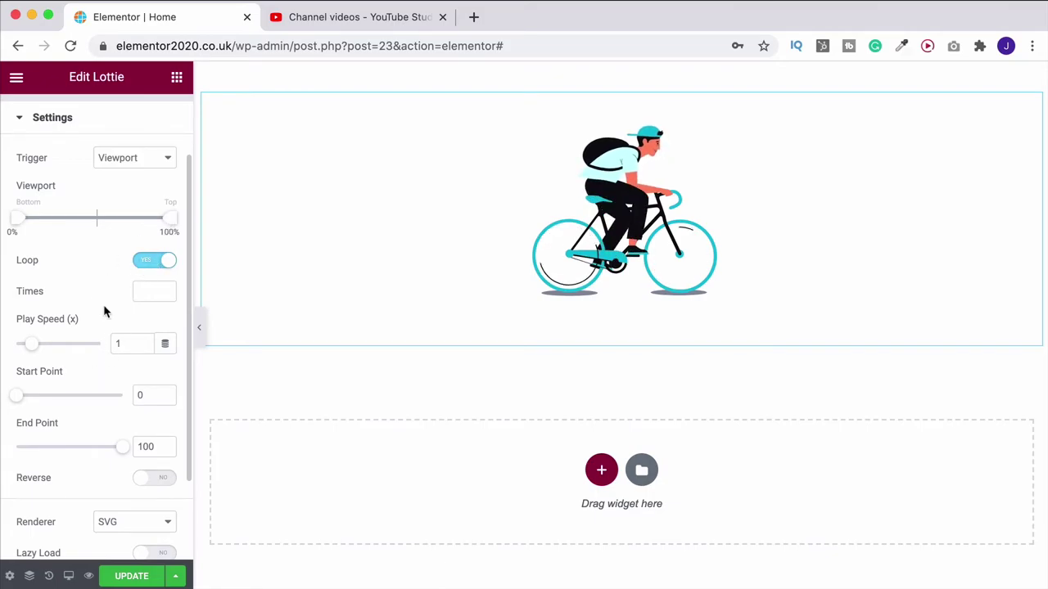
- Switch Lazy Load to YES in the cyclist Lottie's Settings
scroll(103, 311, down, 3)
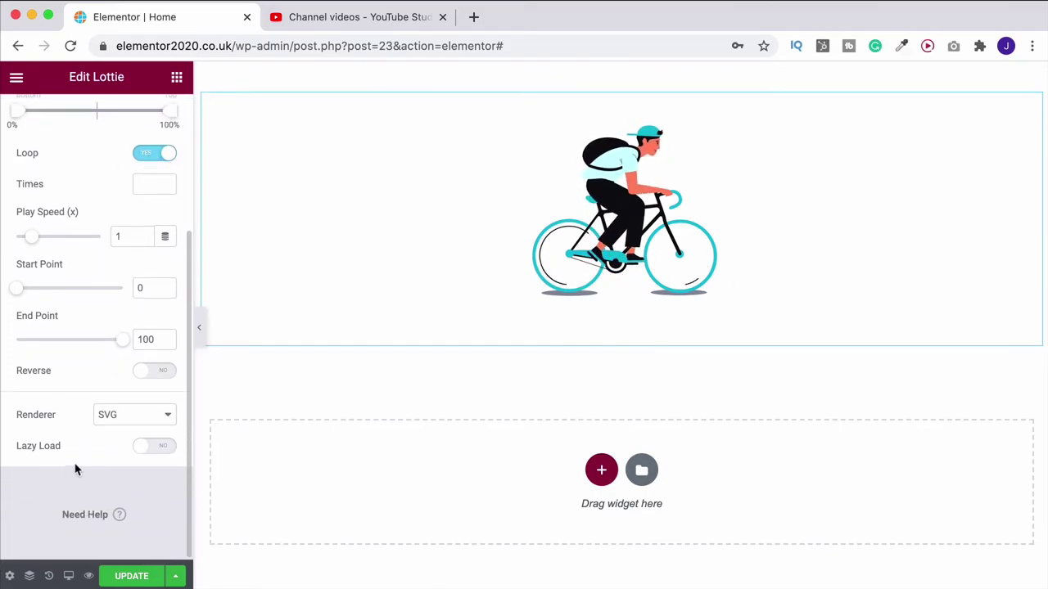
click(159, 447)
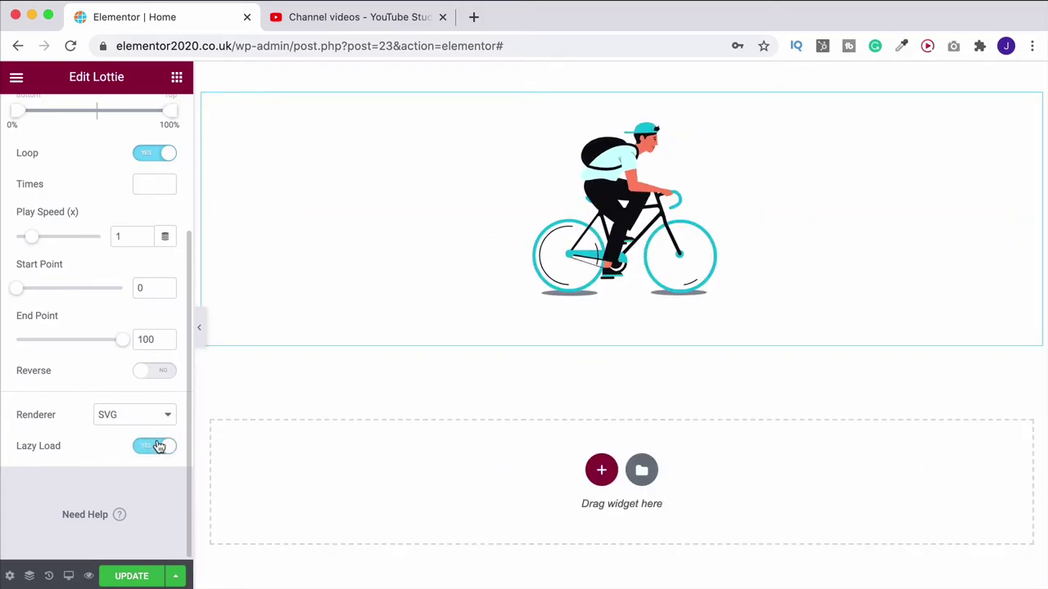
scroll(619, 328, up, 5)
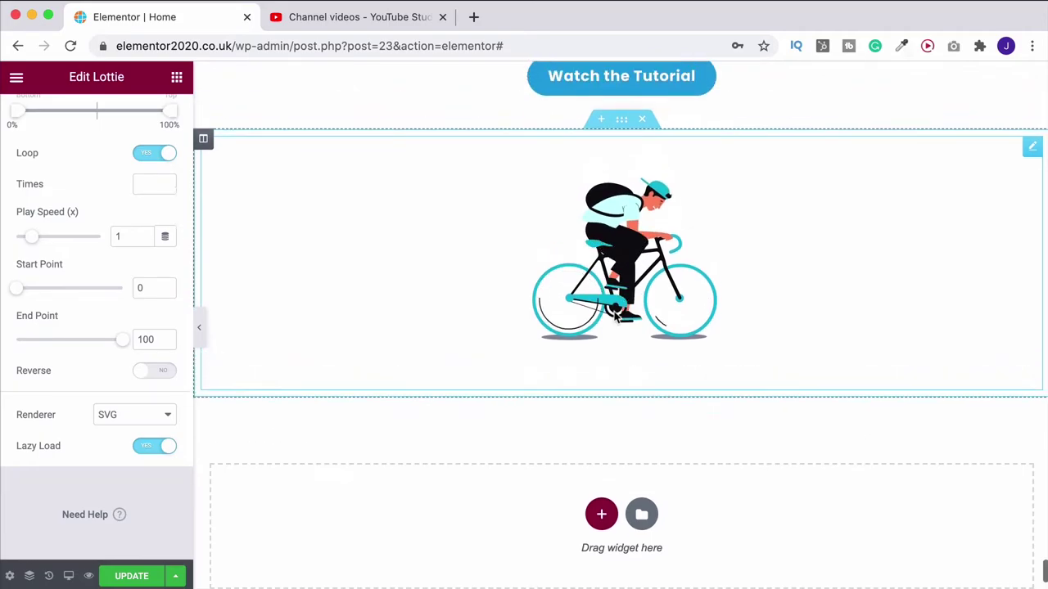
scroll(616, 344, up, 4)
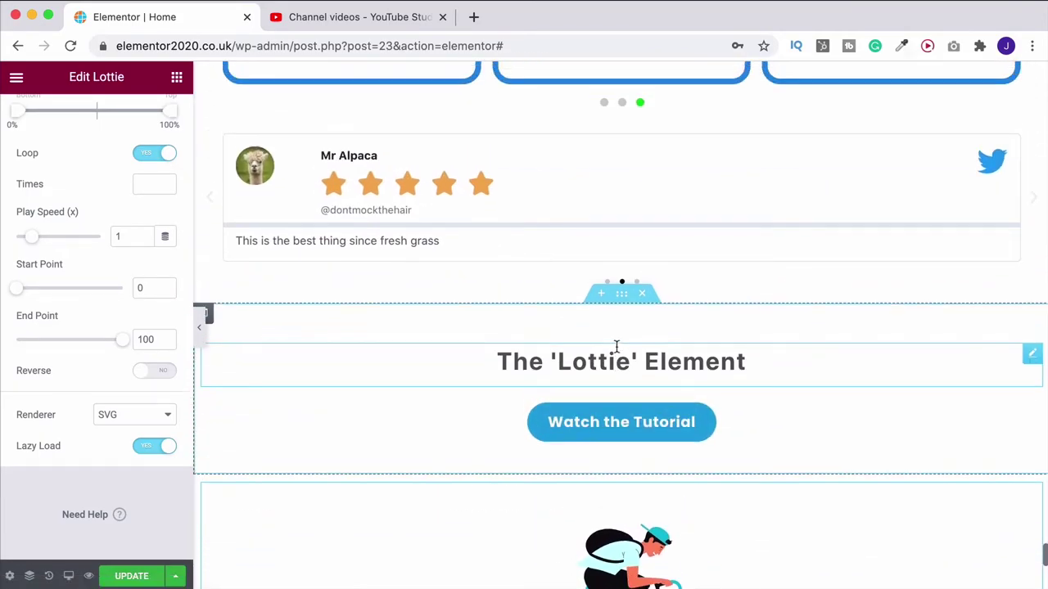
scroll(616, 347, down, 5)
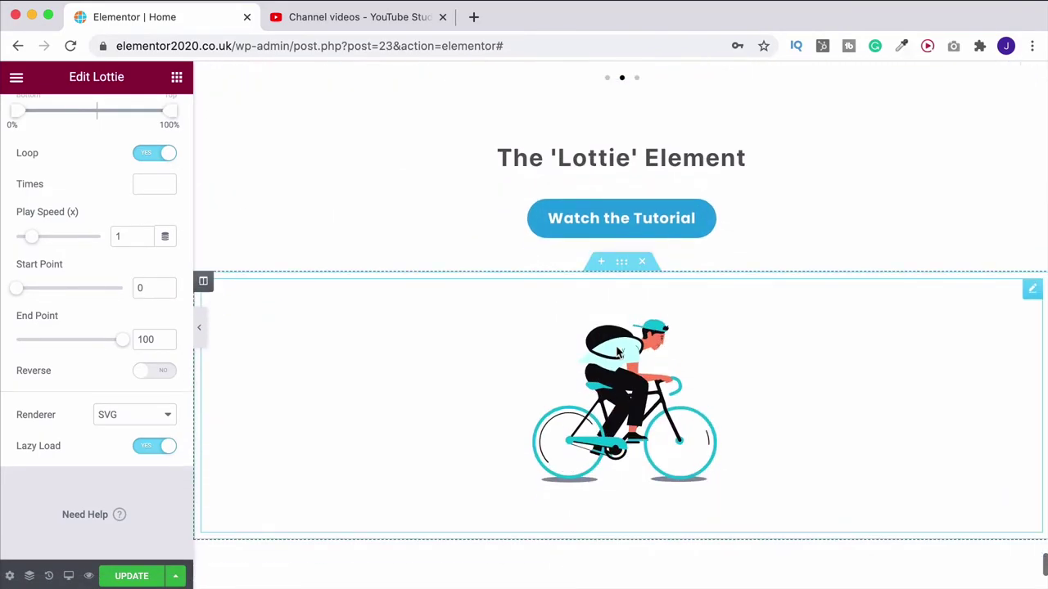
scroll(617, 347, up, 5)
scroll(616, 347, down, 5)
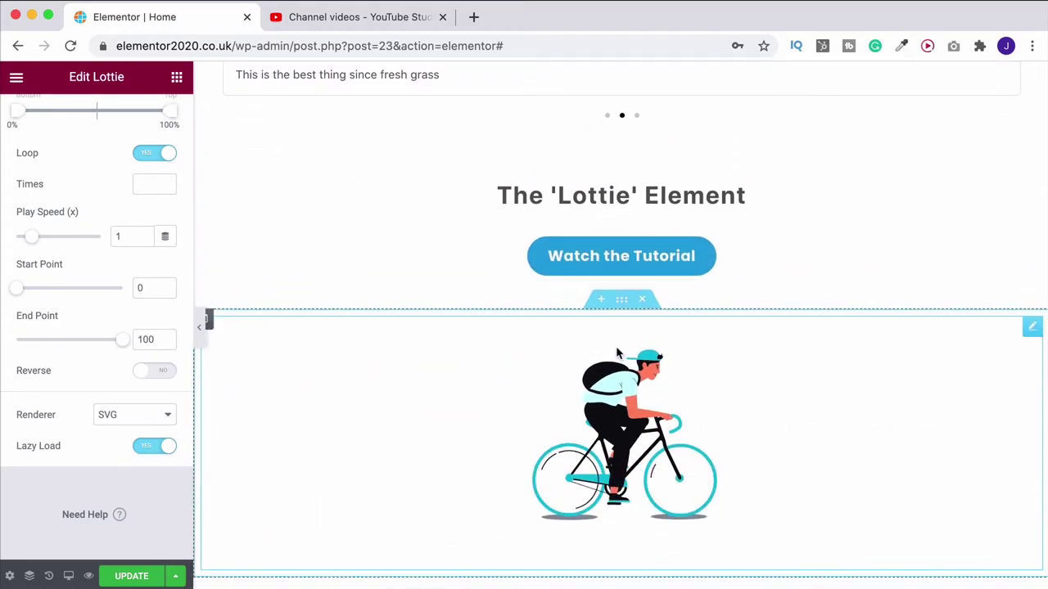
scroll(98, 416, up, 3)
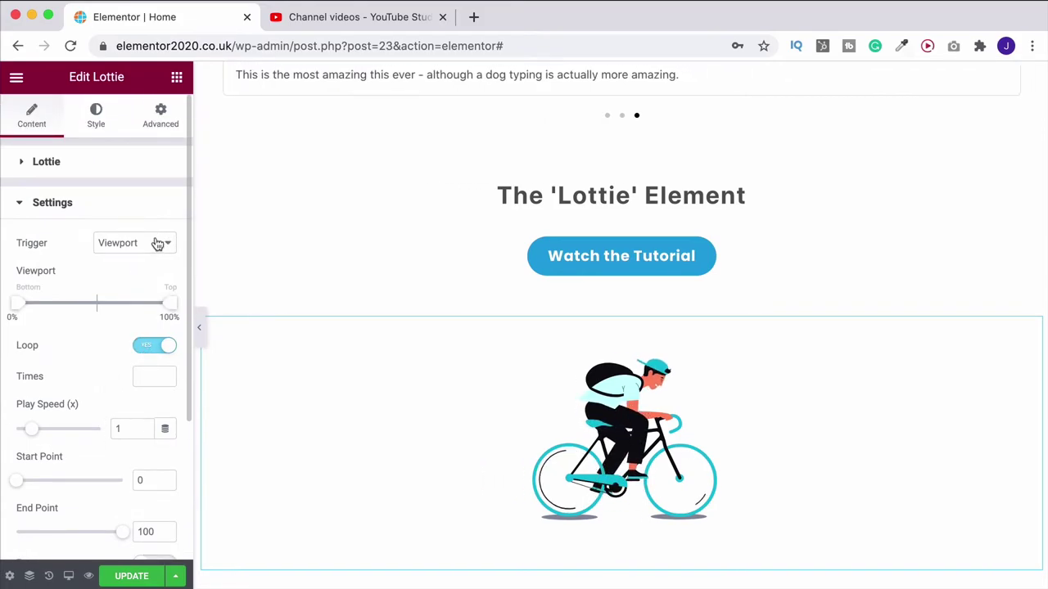
scroll(304, 264, down, 5)
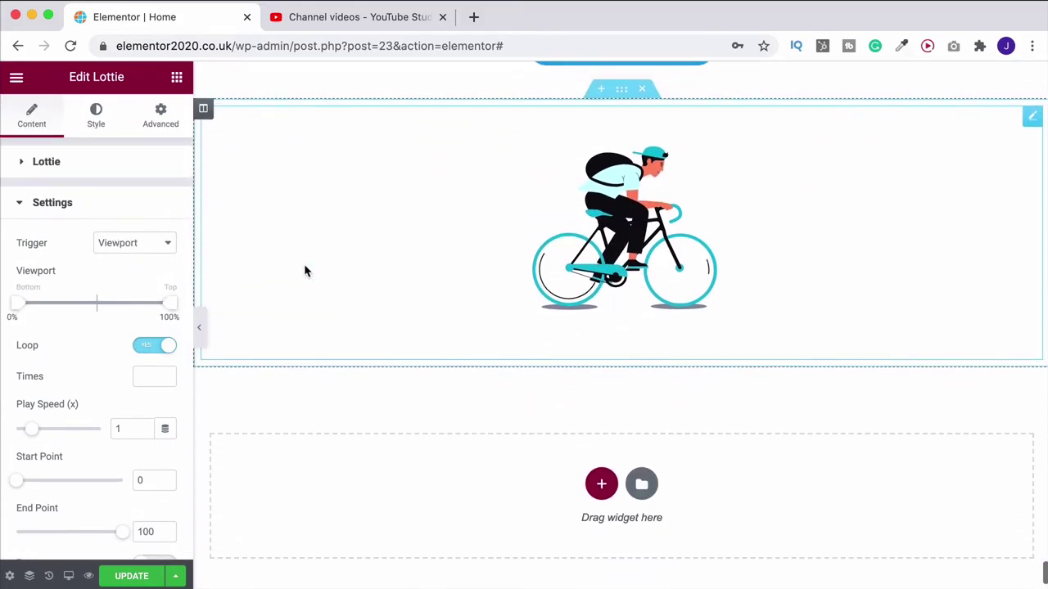
click(131, 244)
click(121, 257)
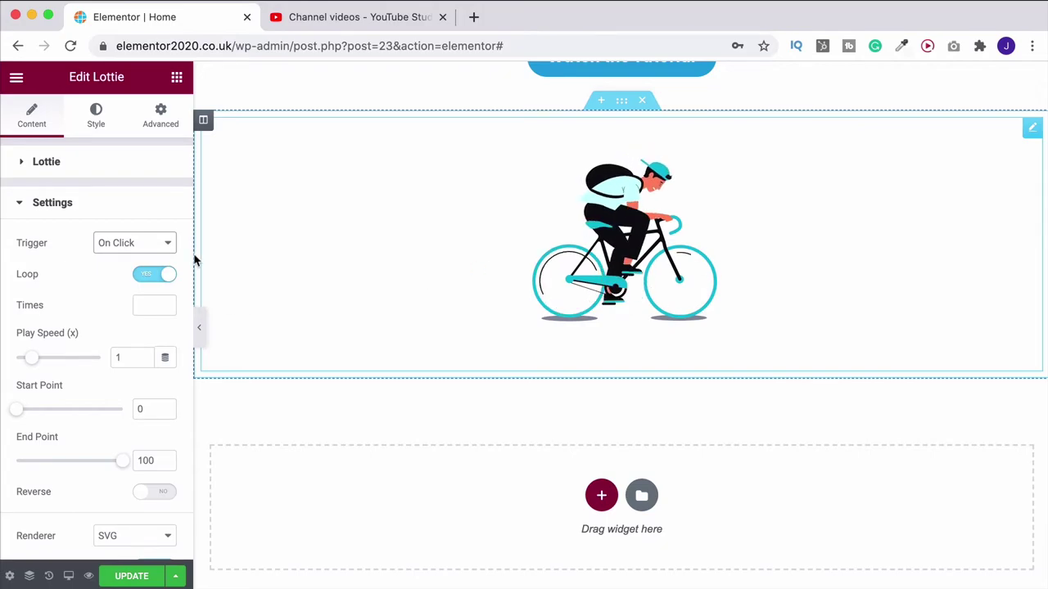
click(134, 243)
click(136, 256)
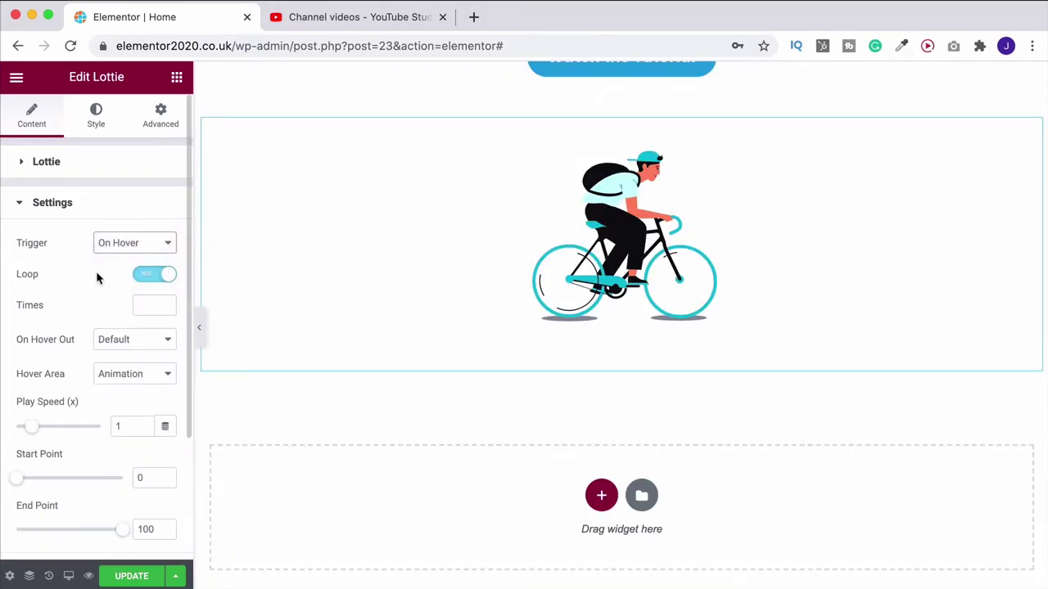
click(131, 243)
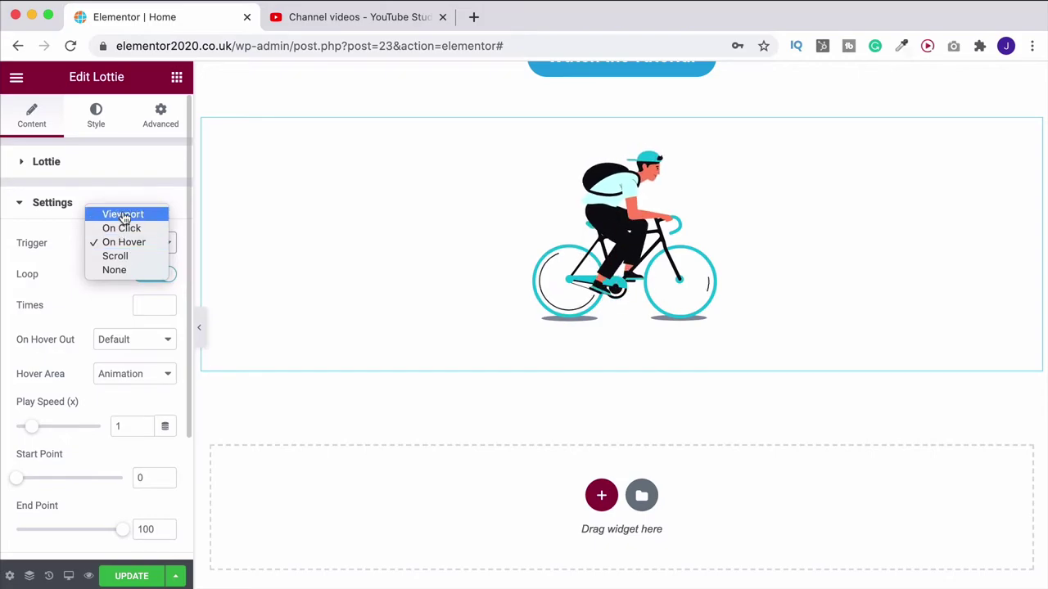
click(123, 216)
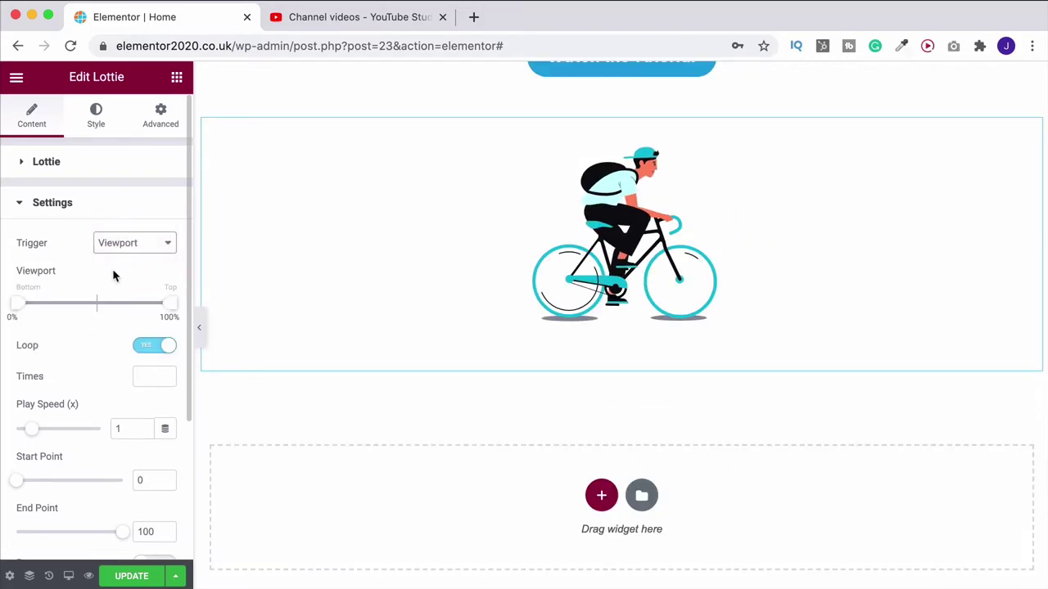
scroll(50, 332, down, 5)
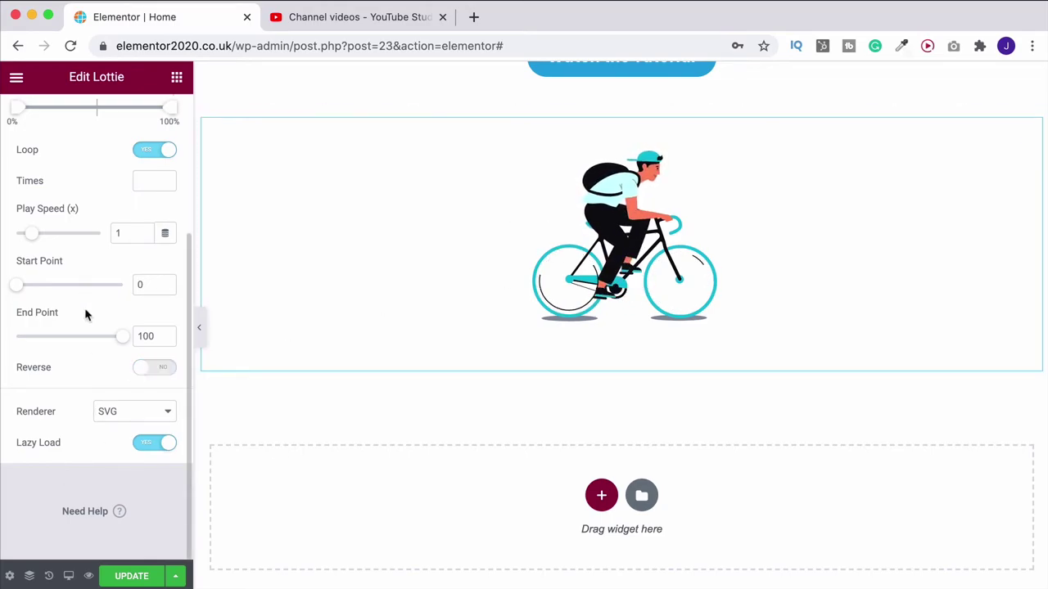
scroll(85, 314, up, 3)
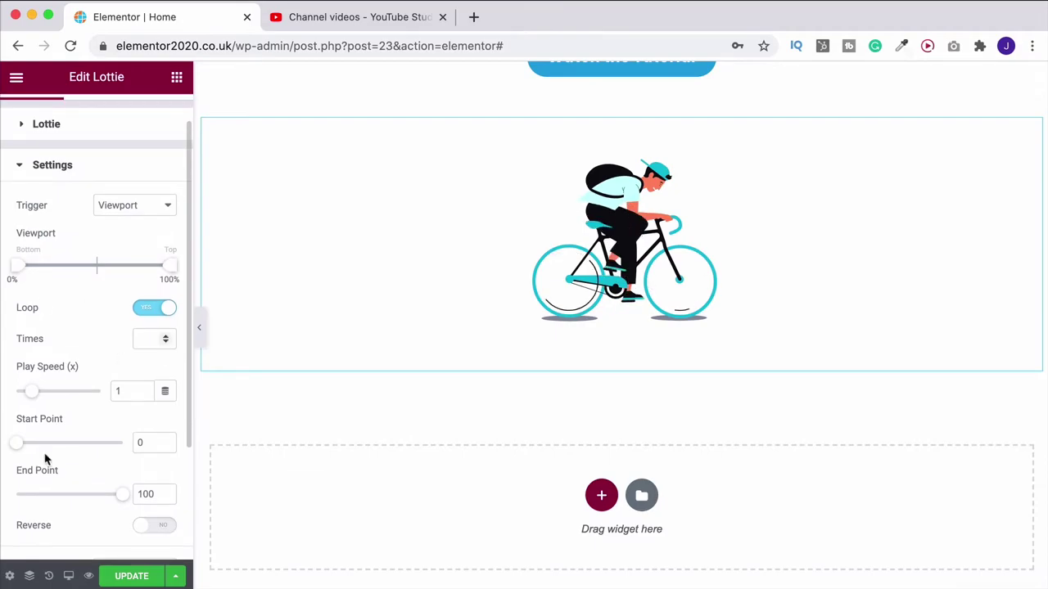
scroll(97, 384, up, 1)
- Set the cyclist's width to 23 and trial a lower hover opacity
click(91, 129)
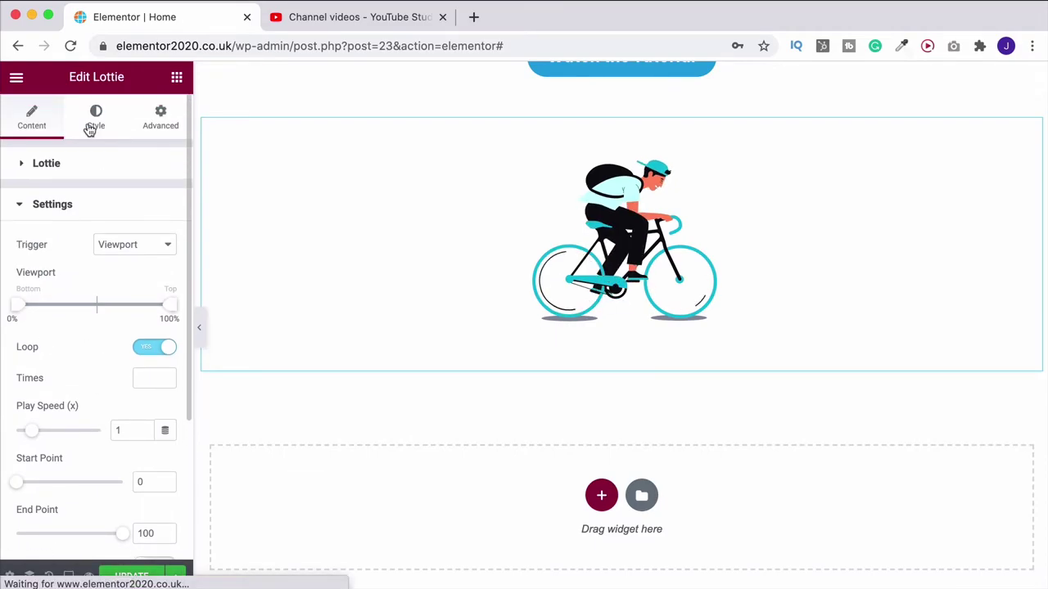
mouse_move(42, 232)
mouse_down()
mouse_move(77, 232)
mouse_move(33, 235)
mouse_move(52, 246)
mouse_move(43, 239)
mouse_up()
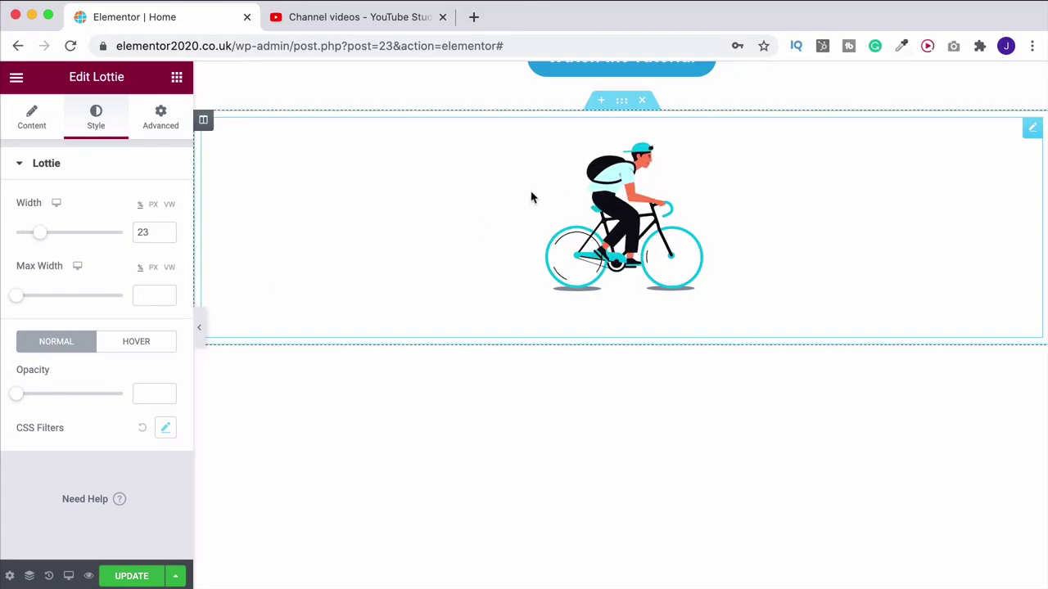
click(131, 343)
drag(20, 397, 107, 401)
click(72, 354)
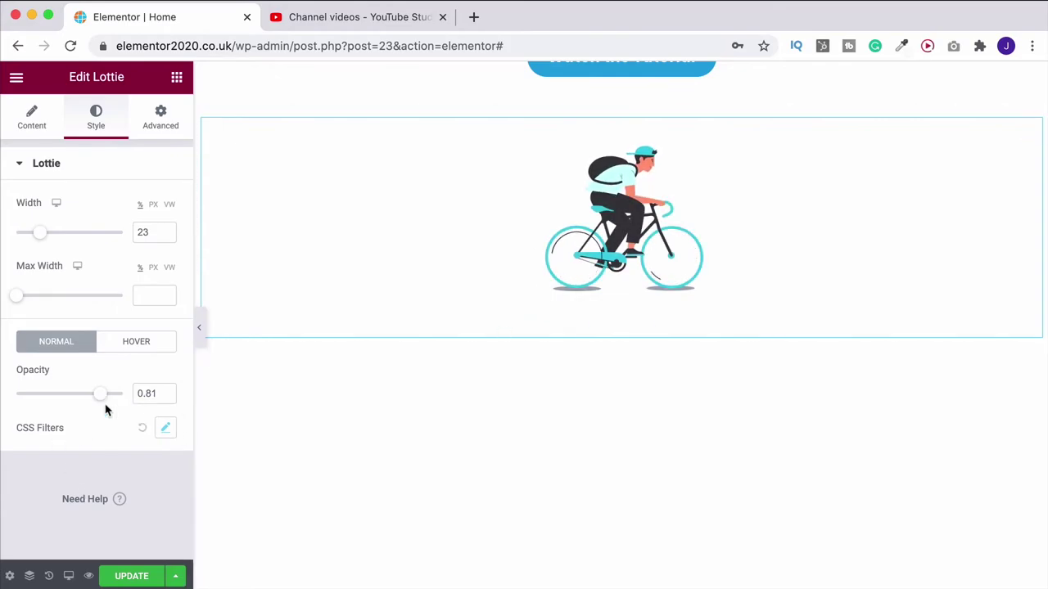
- Try a CSS Filters adjustment on the cyclist, then close the filters
click(166, 427)
scroll(82, 487, down, 2)
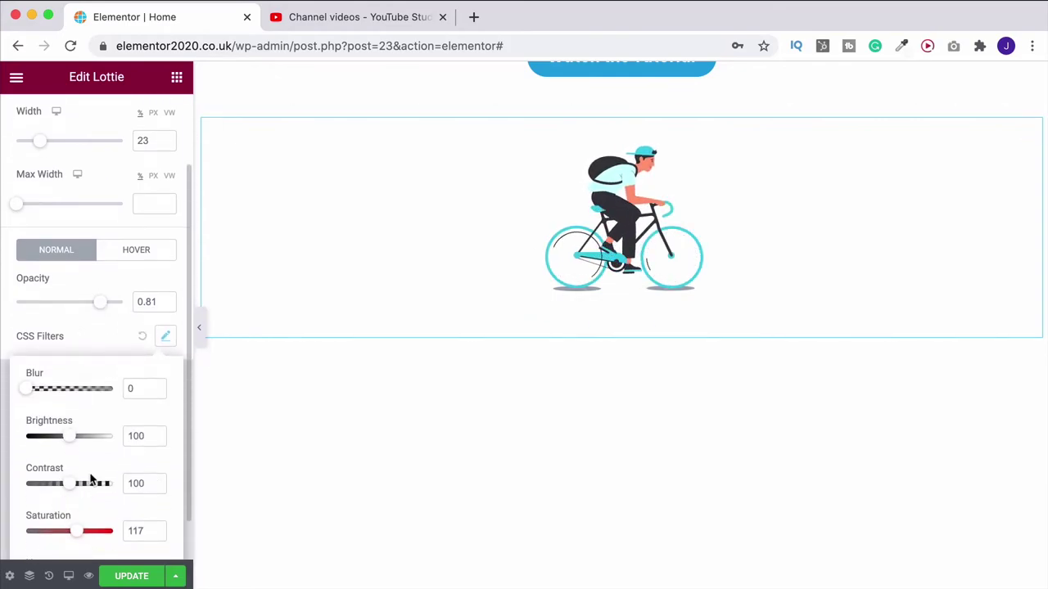
scroll(90, 479, down, 1)
mouse_move(31, 529)
mouse_down()
mouse_move(95, 531)
mouse_move(27, 531)
mouse_up()
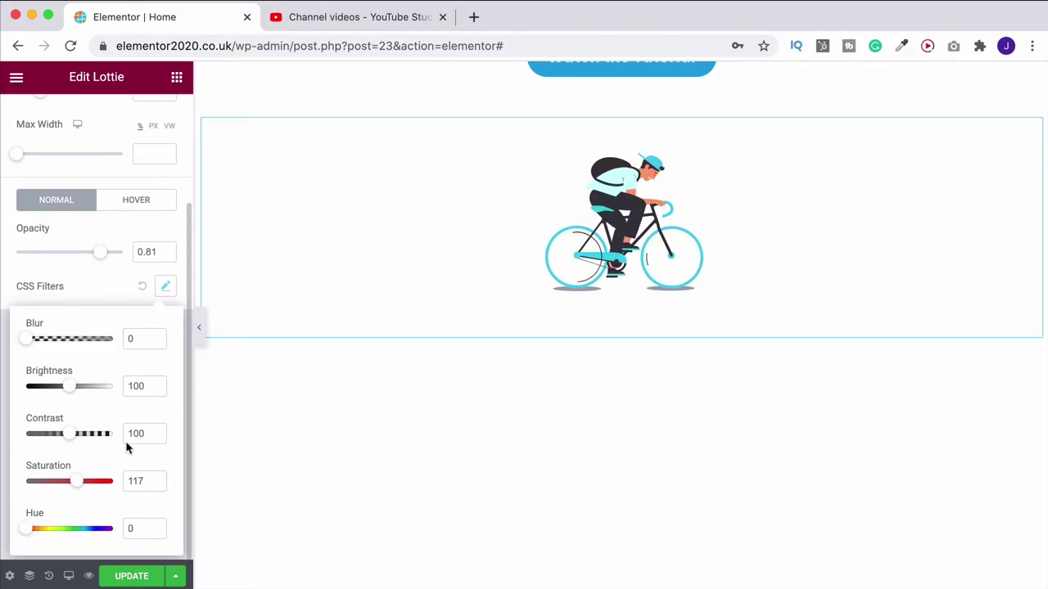
click(155, 252)
- Clear the Hover opacity value so the field is left empty
scroll(87, 246, up, 2)
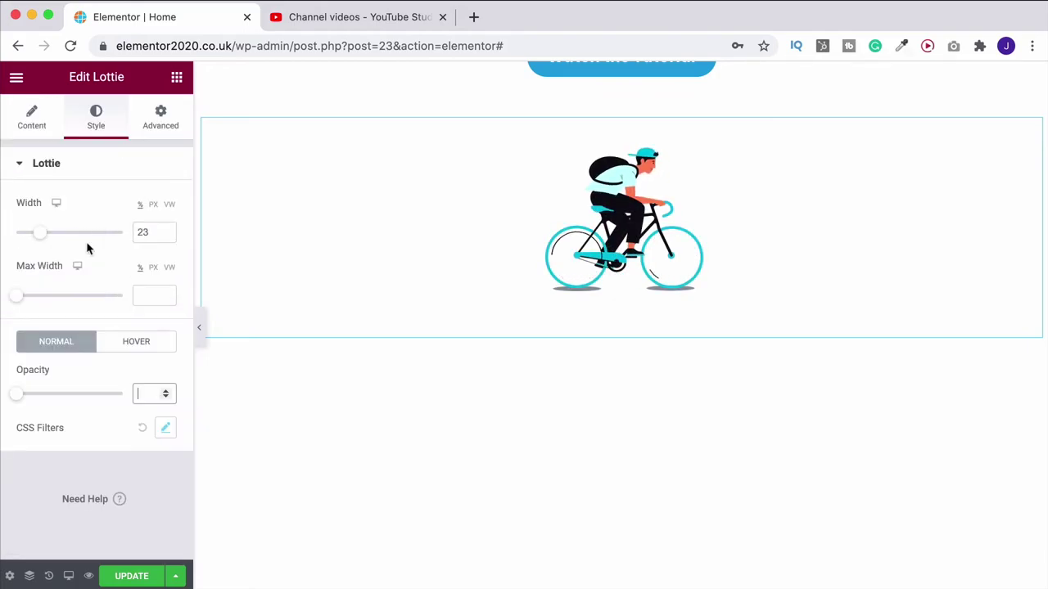
click(131, 342)
double_click(152, 394)
key(BackSpace)
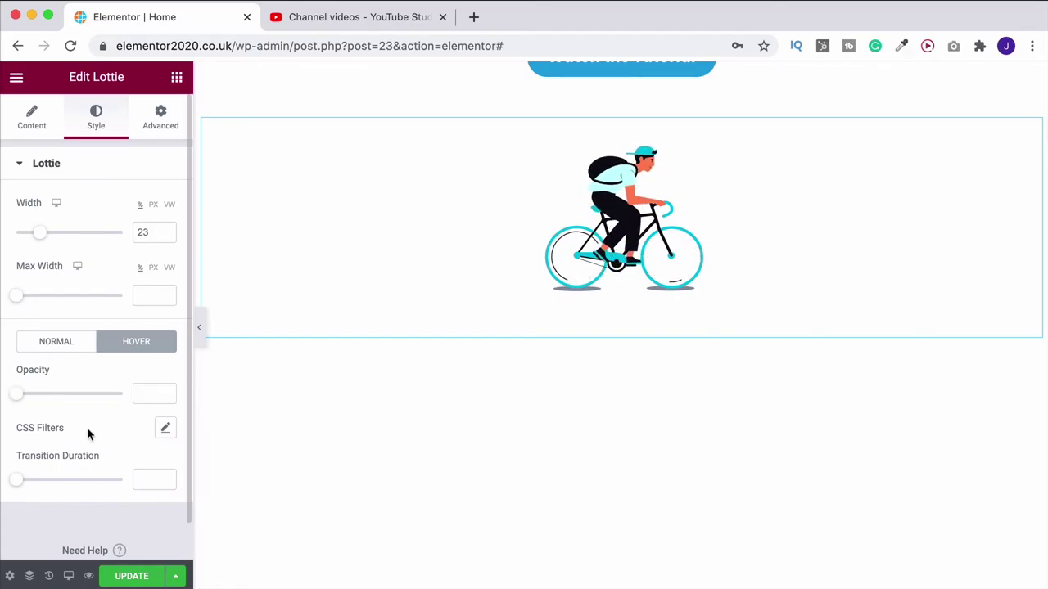
scroll(216, 379, up, 3)
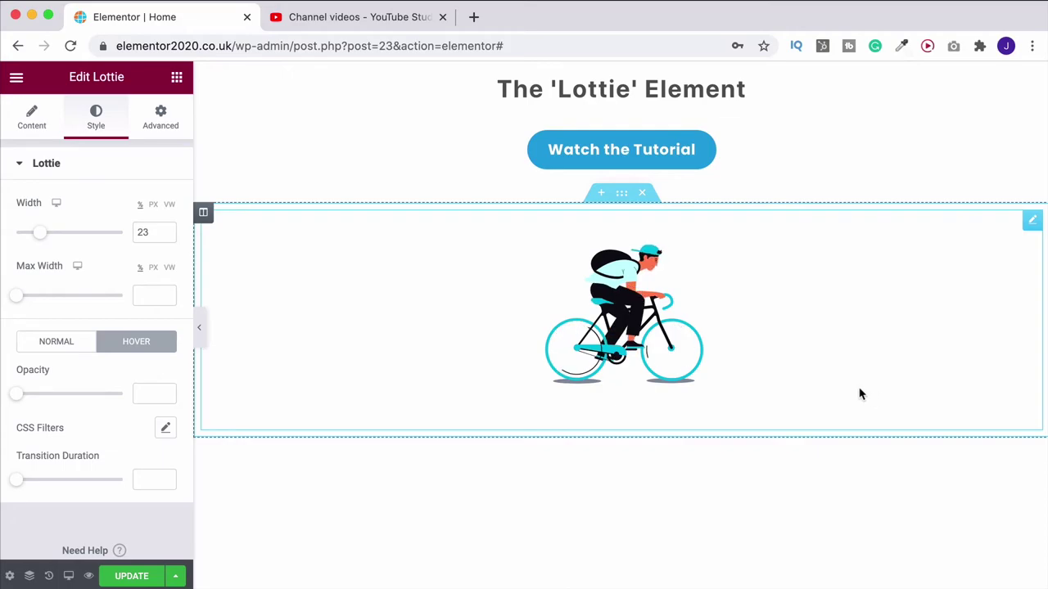
- Toggle Scrolling Effects ON under Advanced > Motion Effects for the cyclist
click(153, 122)
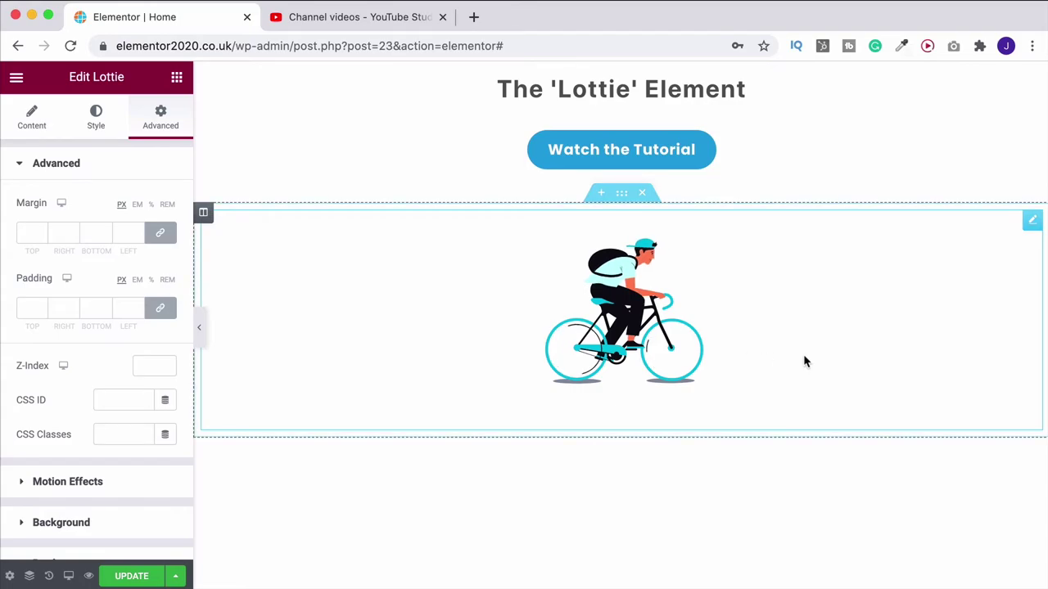
scroll(93, 278, down, 5)
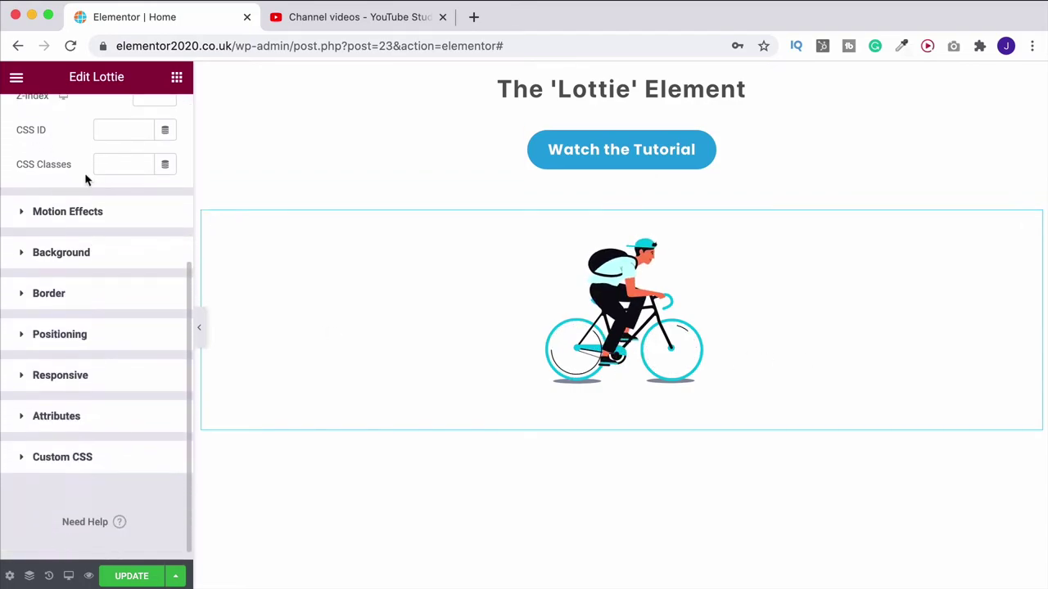
click(48, 213)
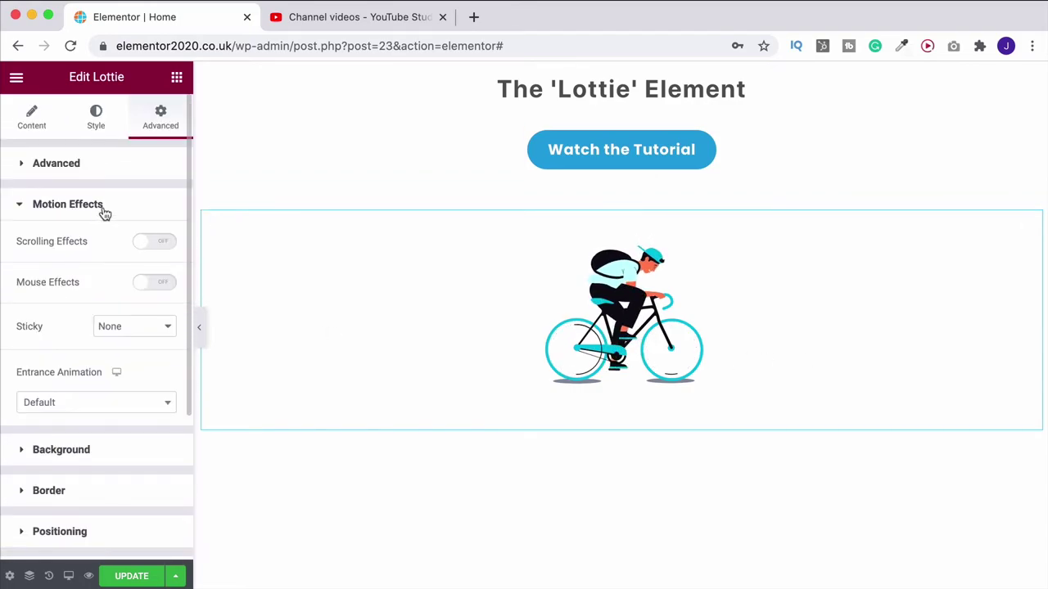
click(156, 243)
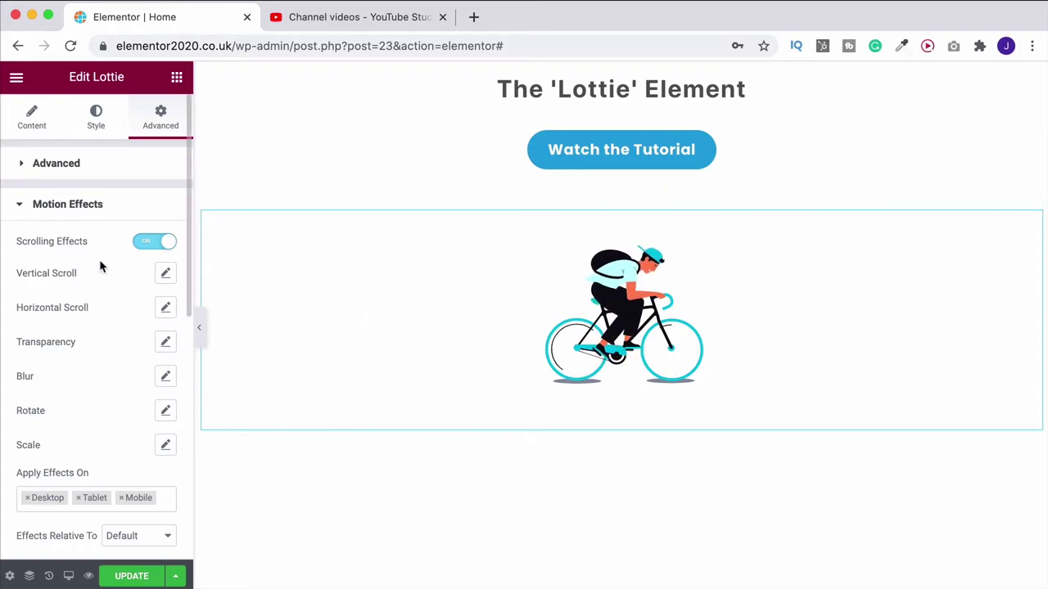
- Enable Horizontal Scroll with Direction To Right and Speed 5
click(165, 309)
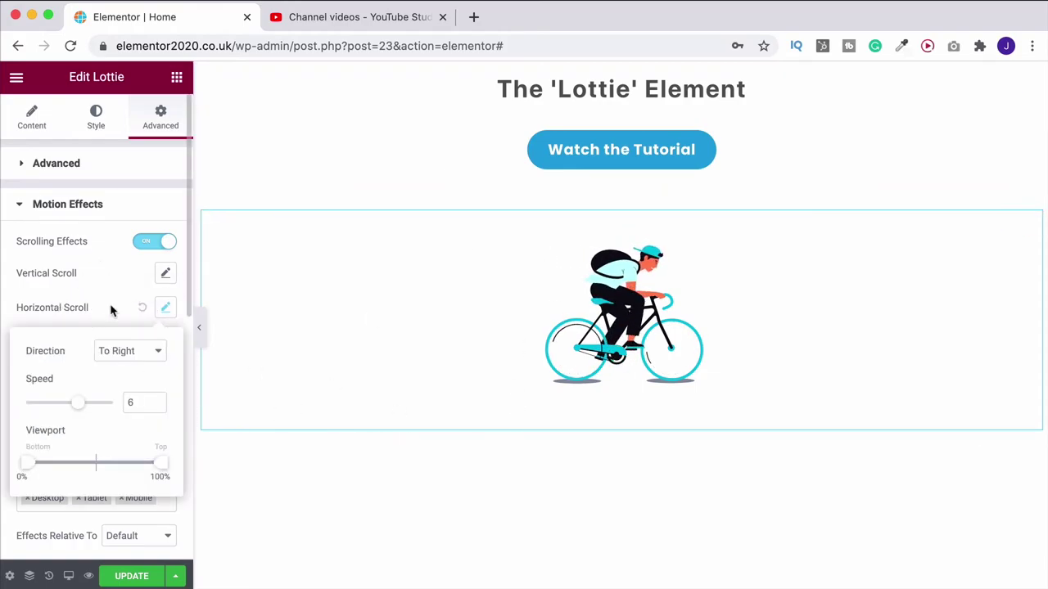
scroll(145, 339, down, 1)
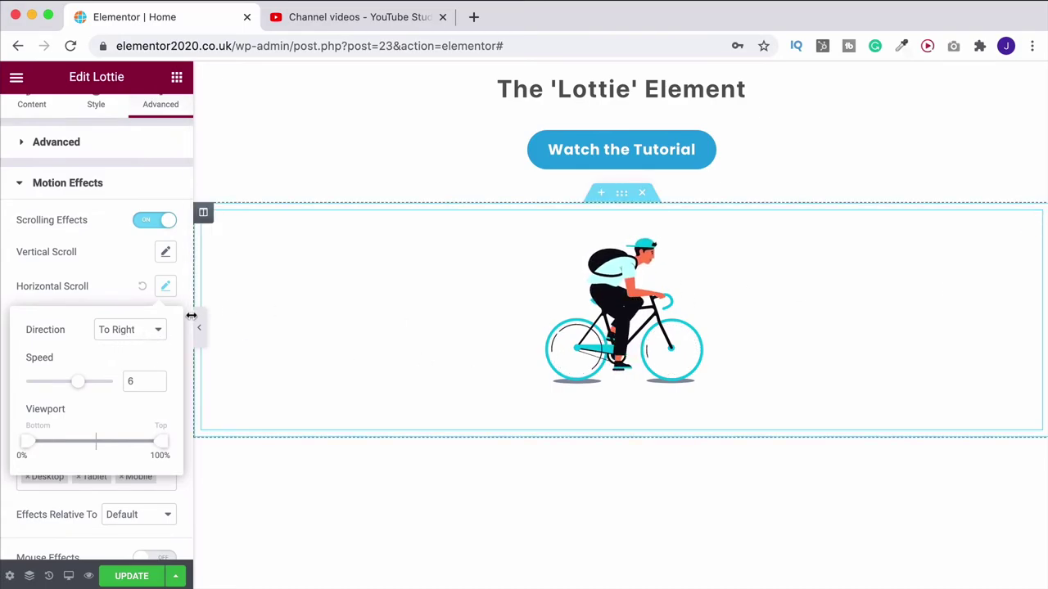
click(139, 331)
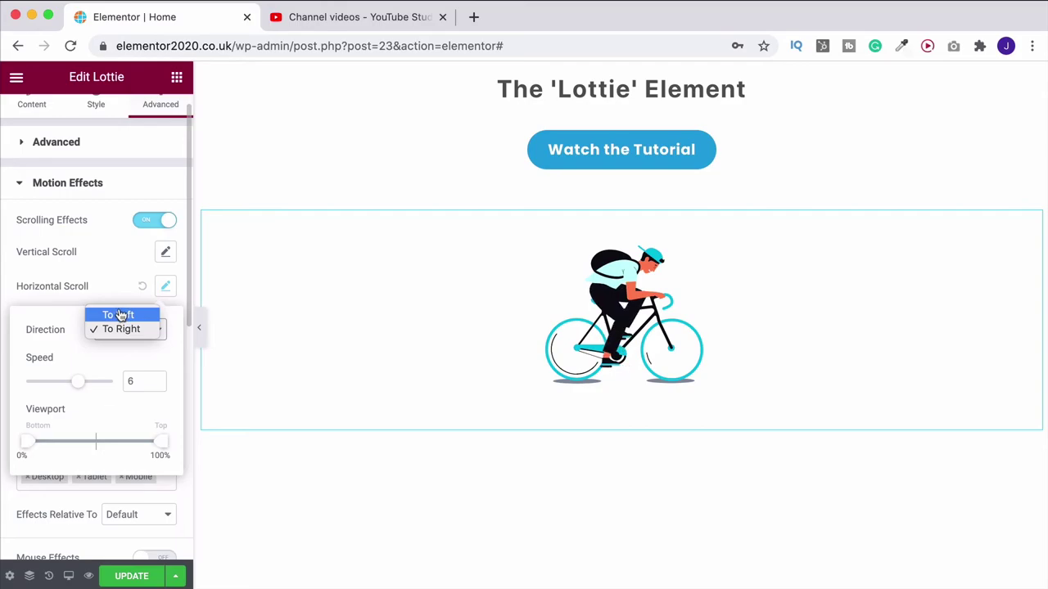
click(116, 334)
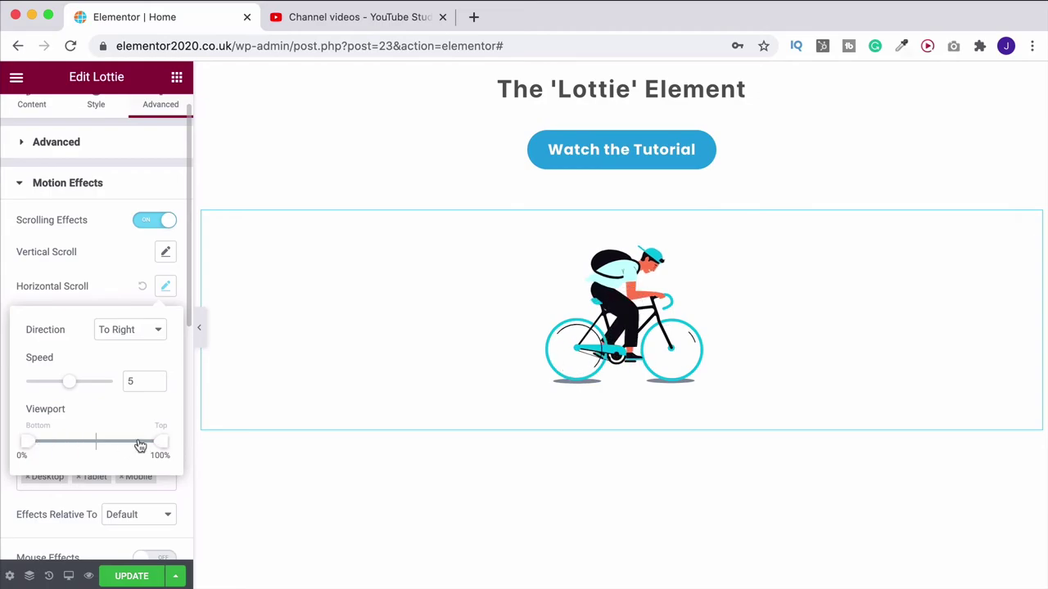
scroll(393, 437, up, 1)
scroll(297, 451, up, 4)
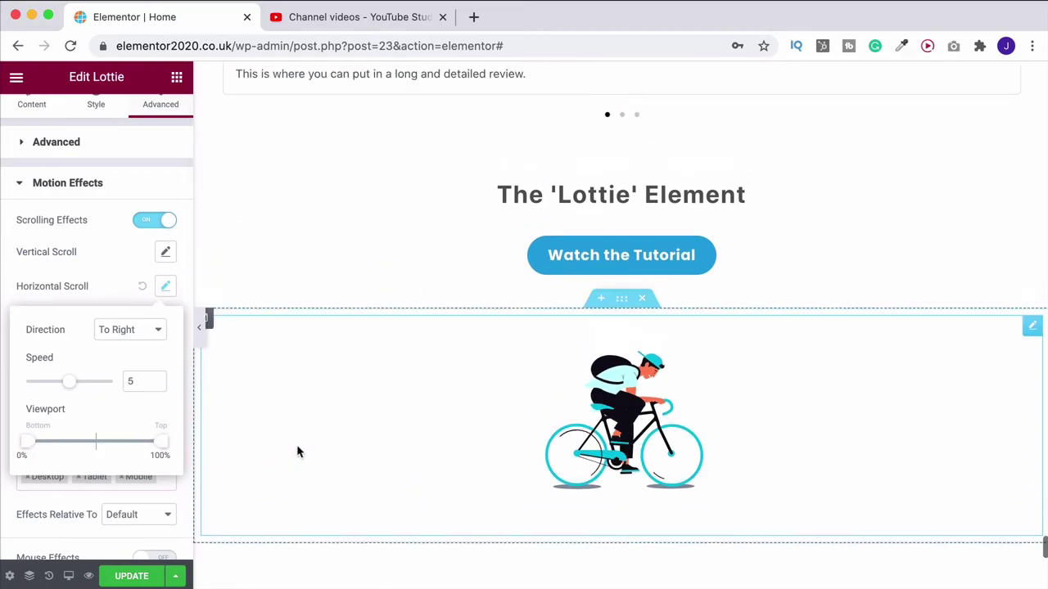
scroll(489, 486, down, 3)
scroll(556, 444, up, 5)
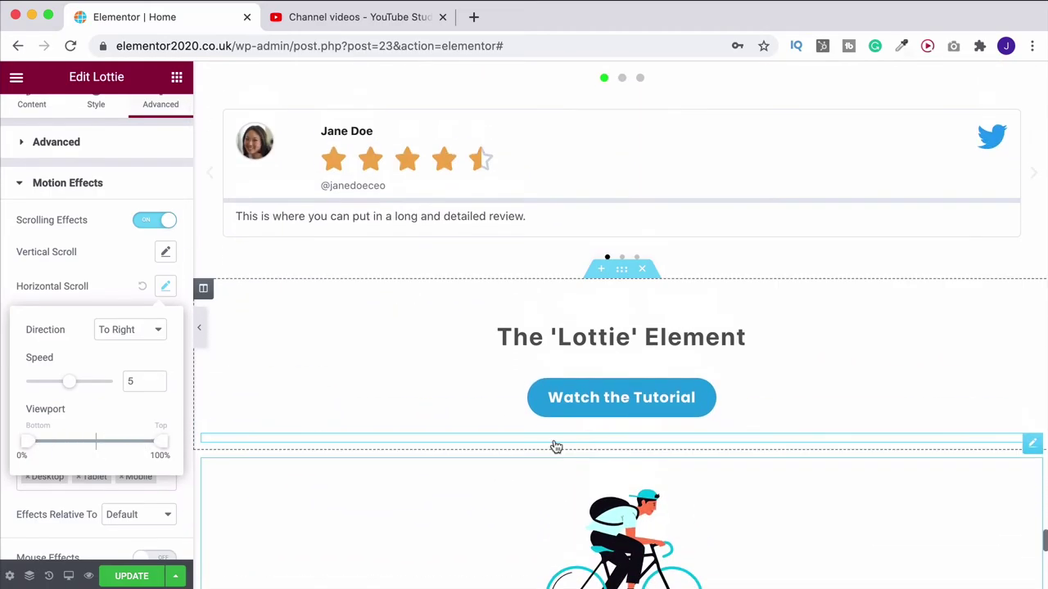
scroll(389, 449, down, 1)
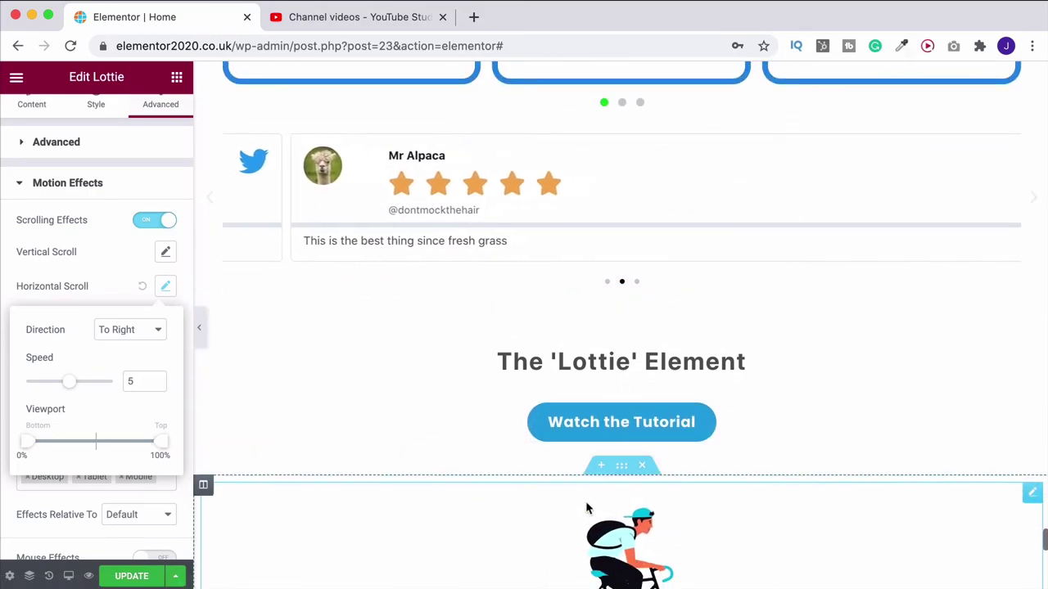
scroll(429, 500, down, 2)
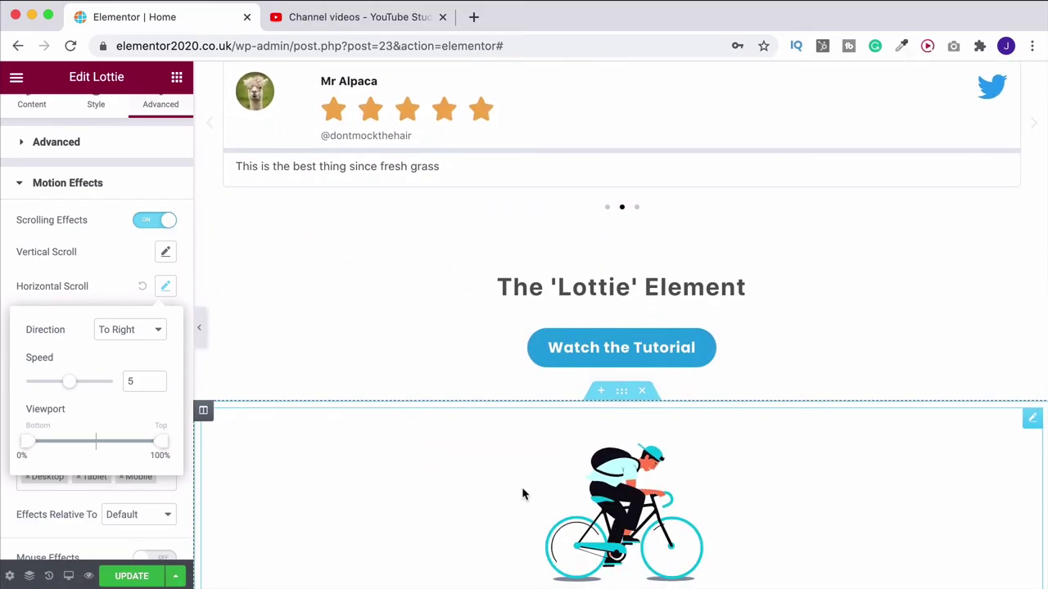
scroll(520, 494, down, 2)
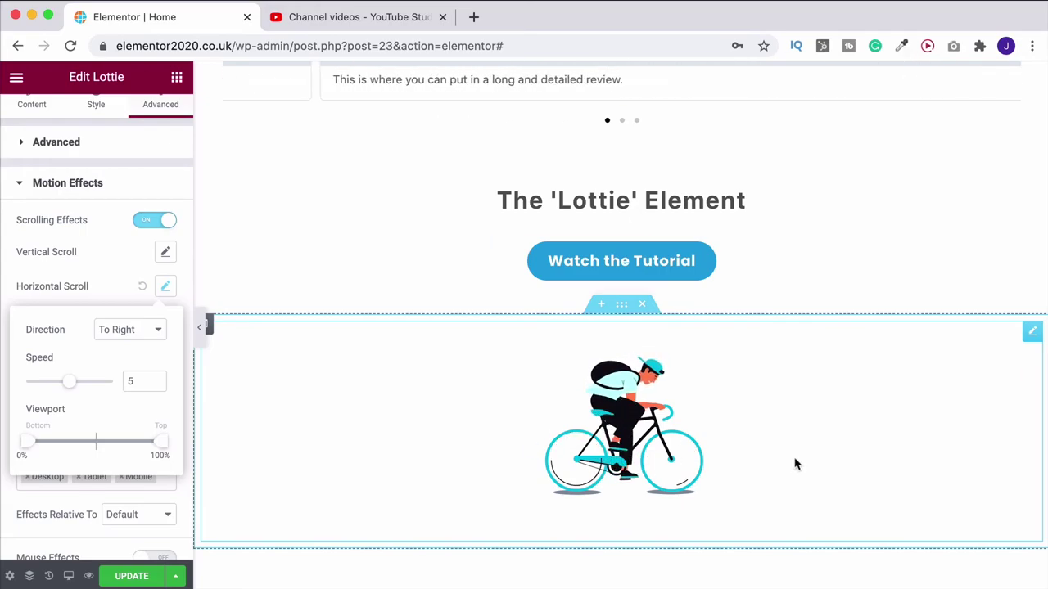
scroll(774, 465, up, 6)
scroll(838, 482, down, 5)
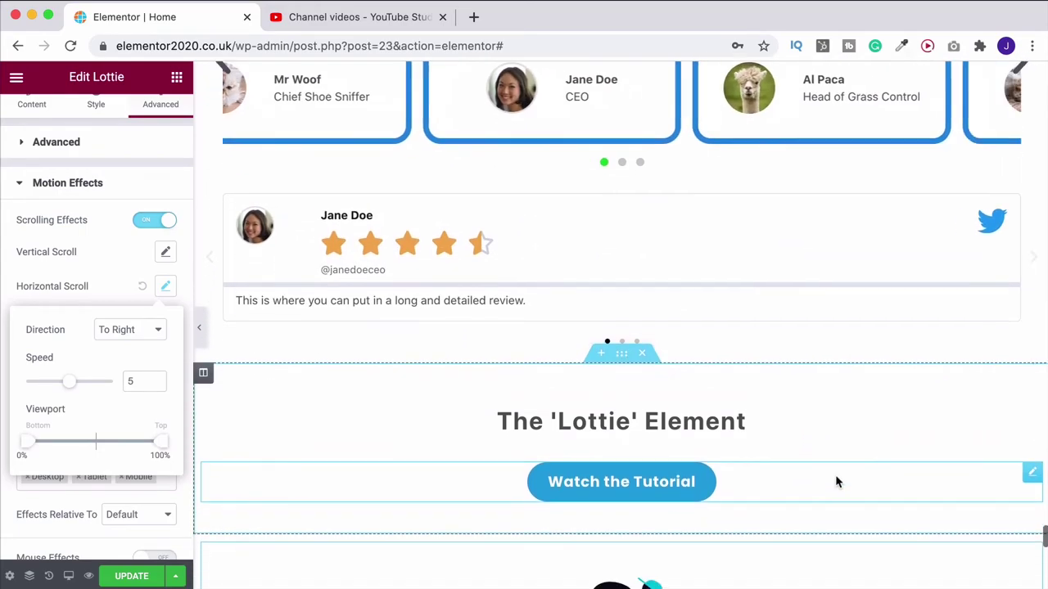
scroll(817, 502, down, 9)
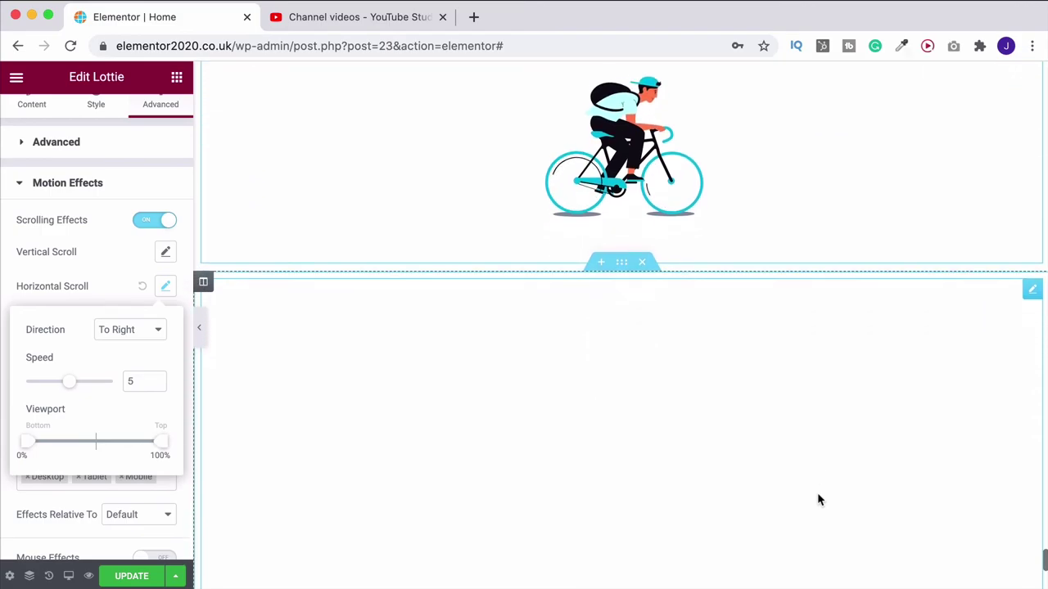
scroll(844, 246, down, 2)
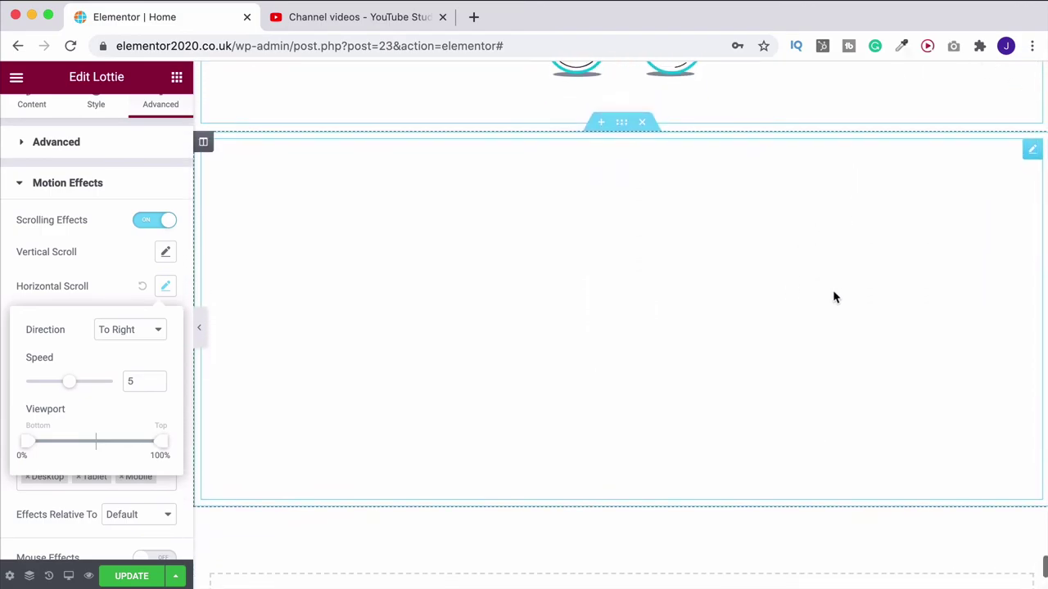
scroll(834, 297, up, 7)
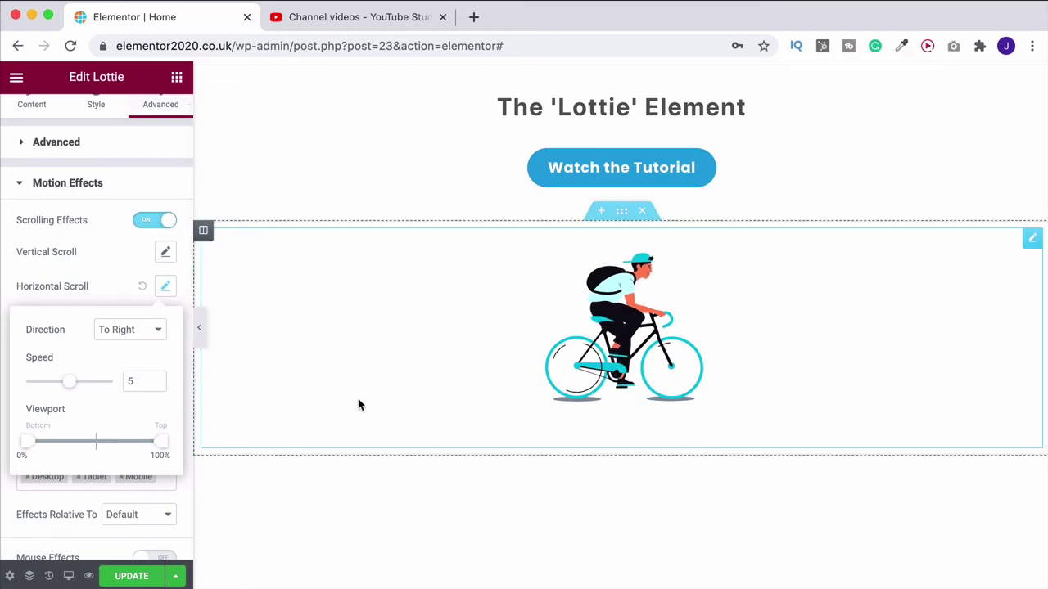
- Save the page with UPDATE and scroll the preview down to the Lottie section
click(127, 571)
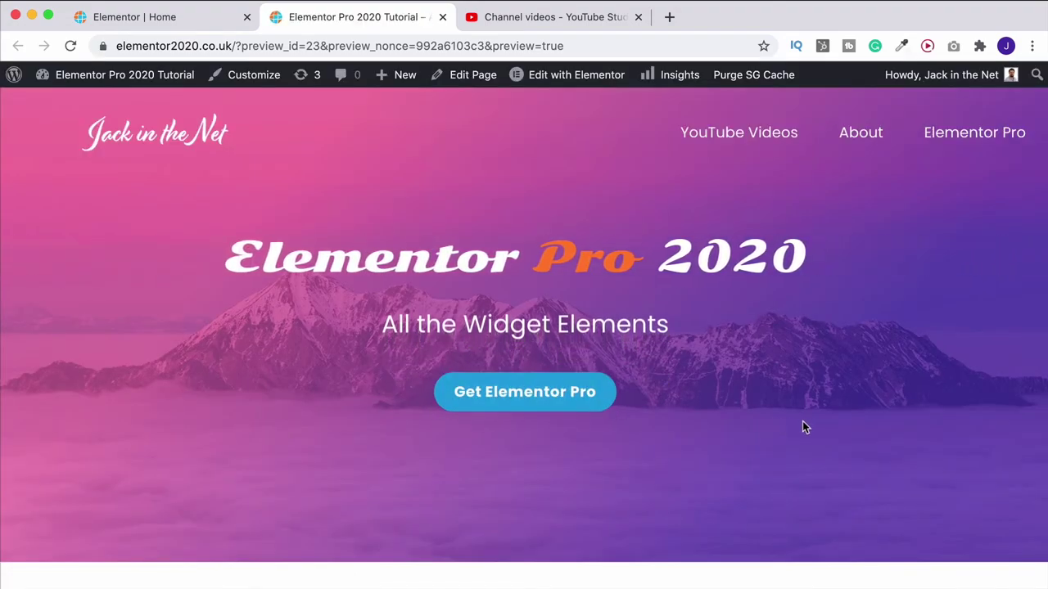
scroll(804, 426, down, 3)
scroll(803, 428, down, 15)
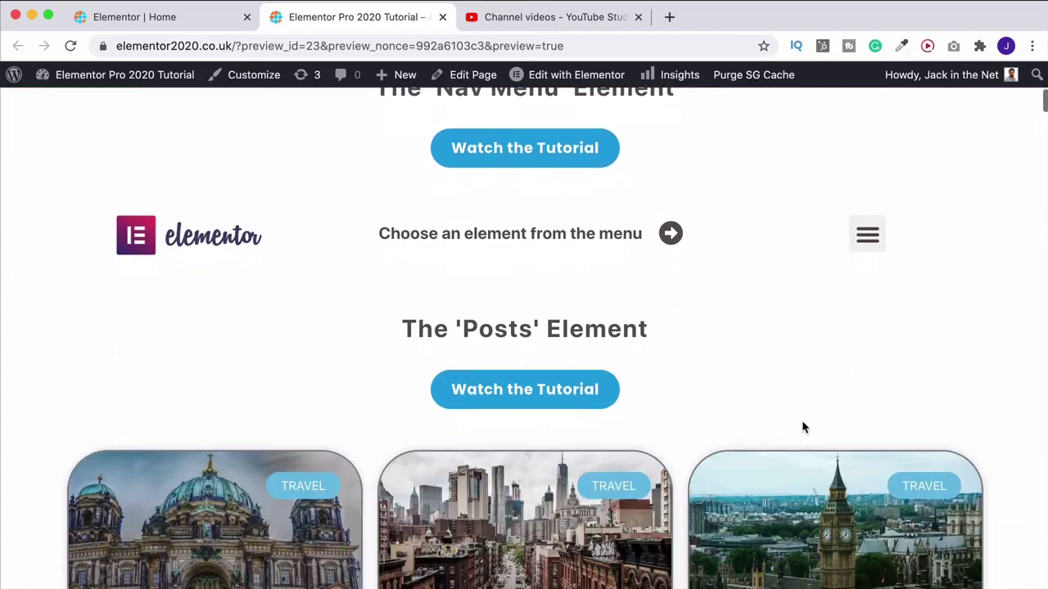
scroll(924, 433, down, 20)
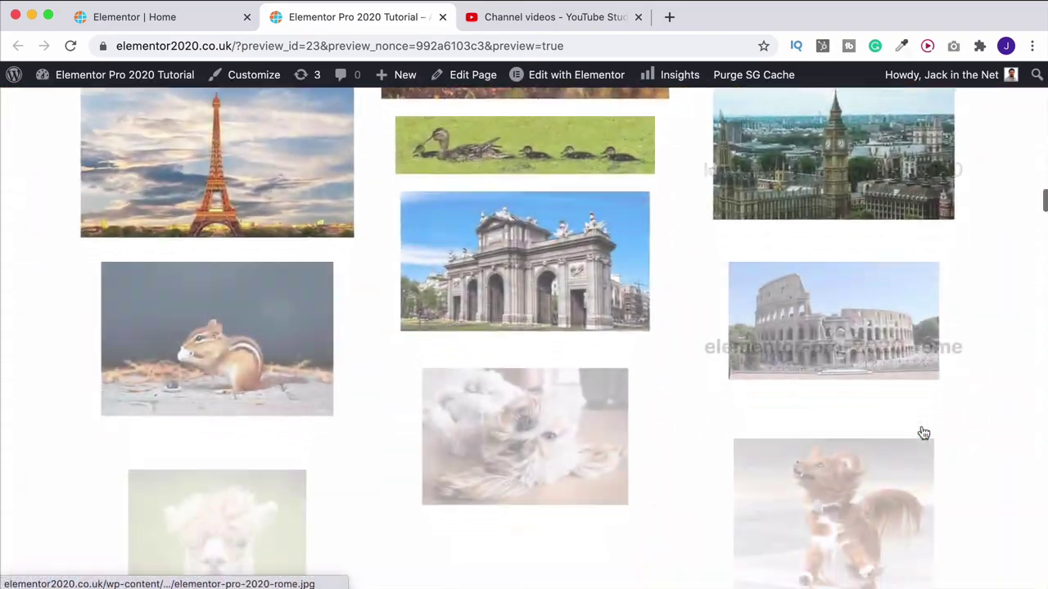
scroll(923, 434, down, 20)
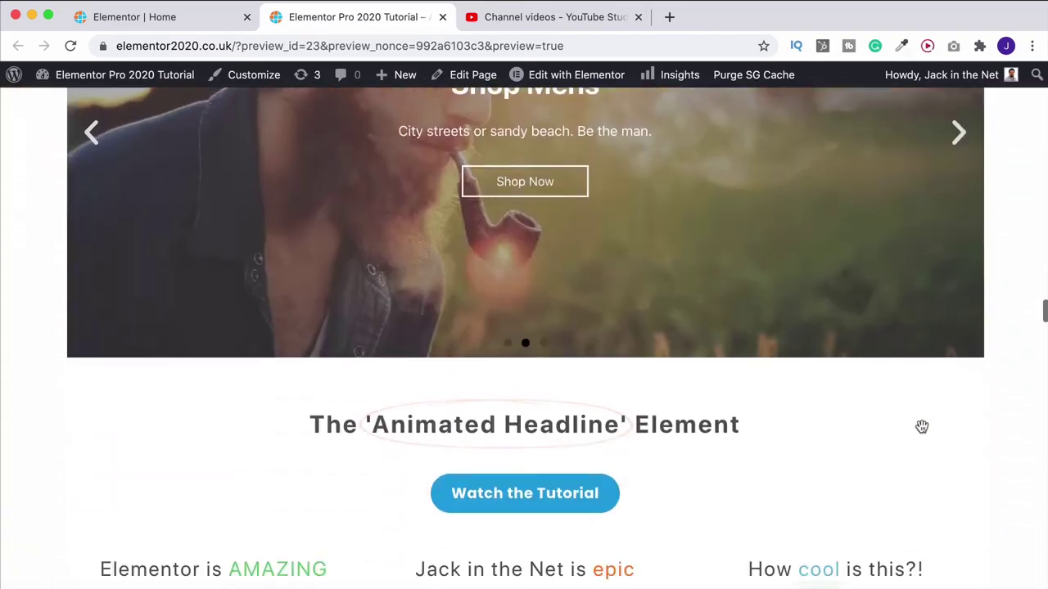
scroll(922, 432, down, 20)
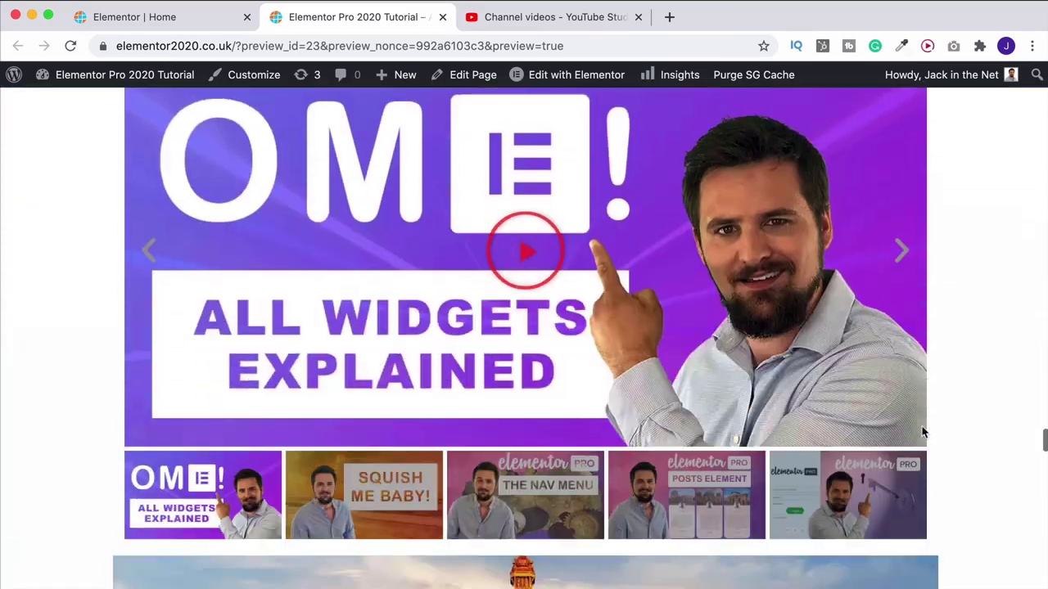
scroll(922, 432, down, 15)
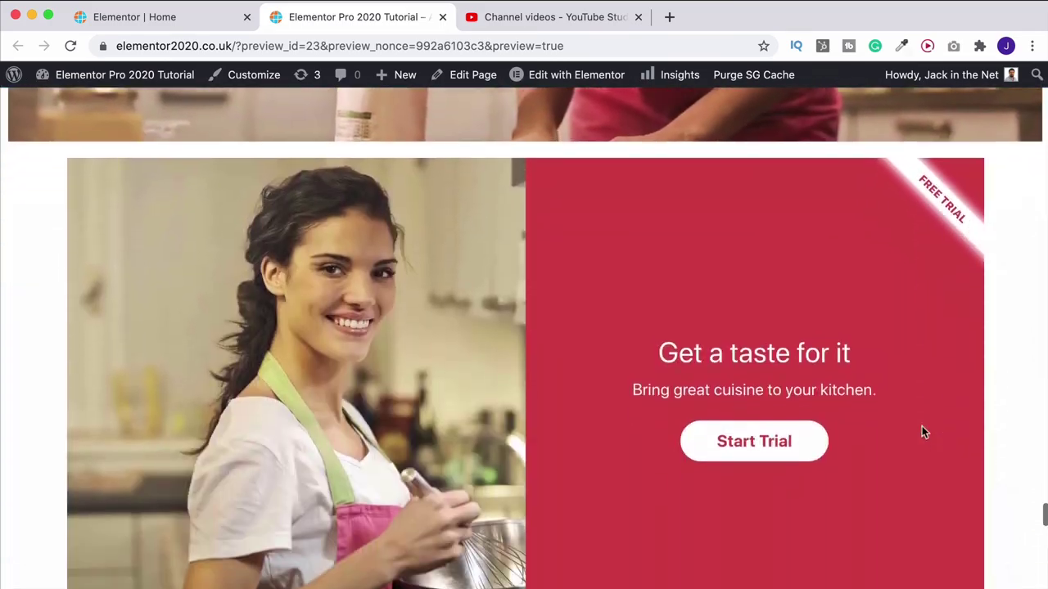
- Scroll the preview up and down to watch the cyclist shift sideways
scroll(923, 433, up, 2)
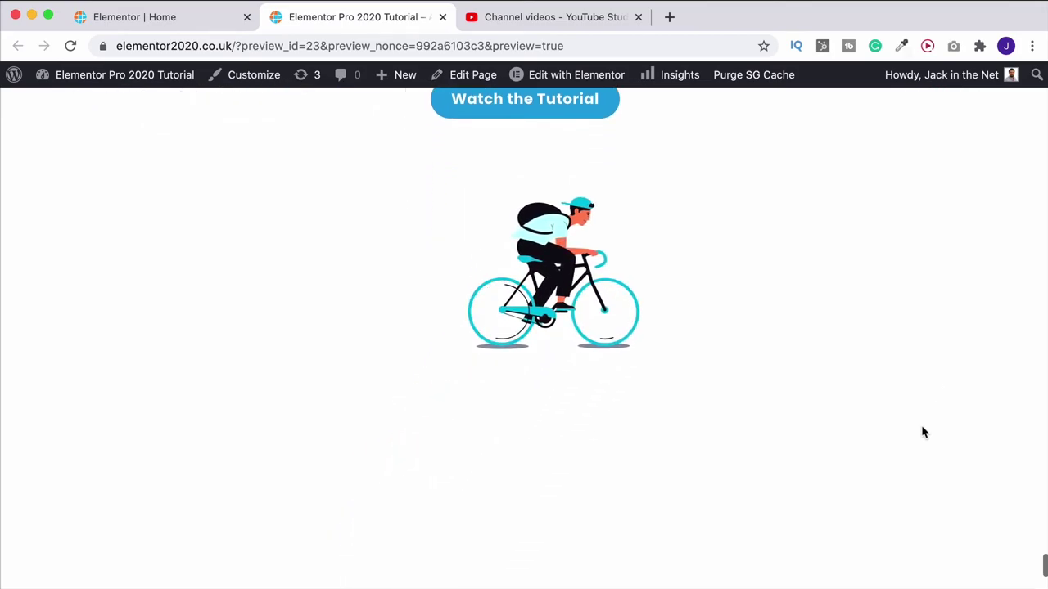
scroll(922, 432, down, 2)
scroll(923, 432, up, 10)
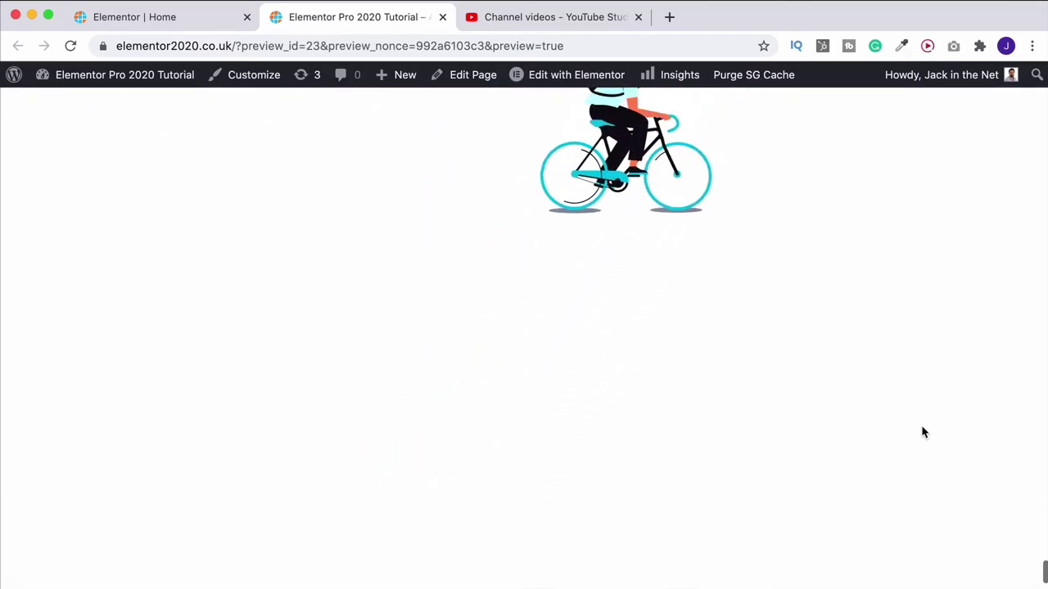
scroll(923, 432, down, 3)
scroll(923, 432, up, 3)
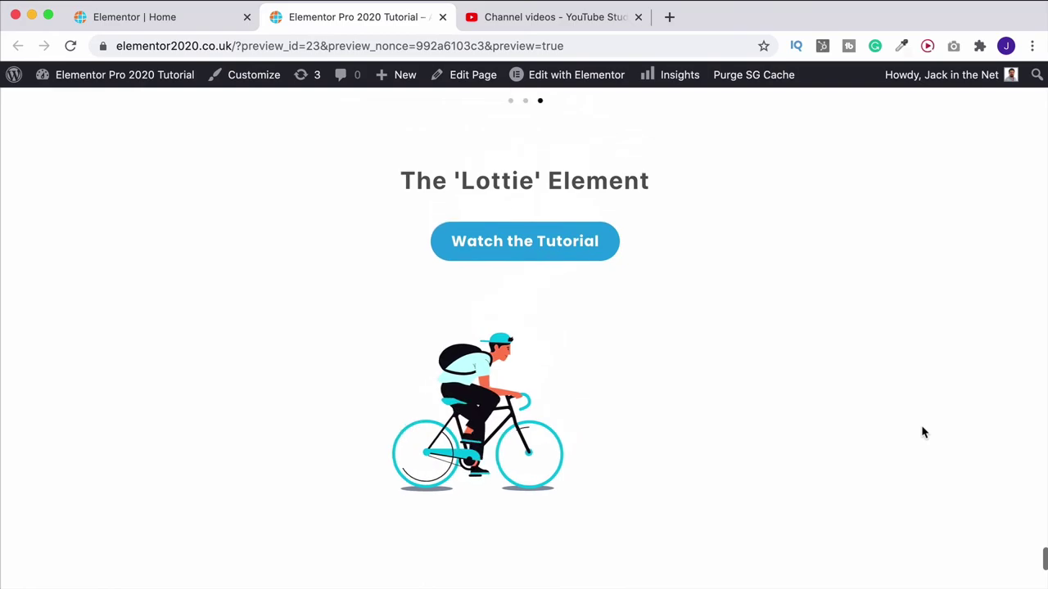
scroll(923, 432, down, 2)
scroll(923, 432, up, 1)
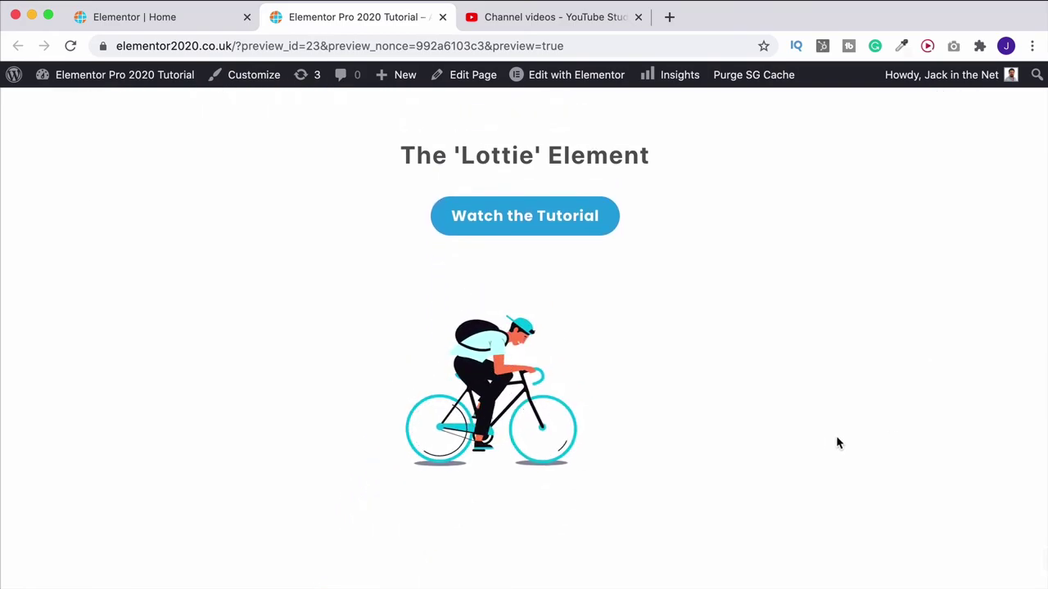
scroll(791, 442, down, 1)
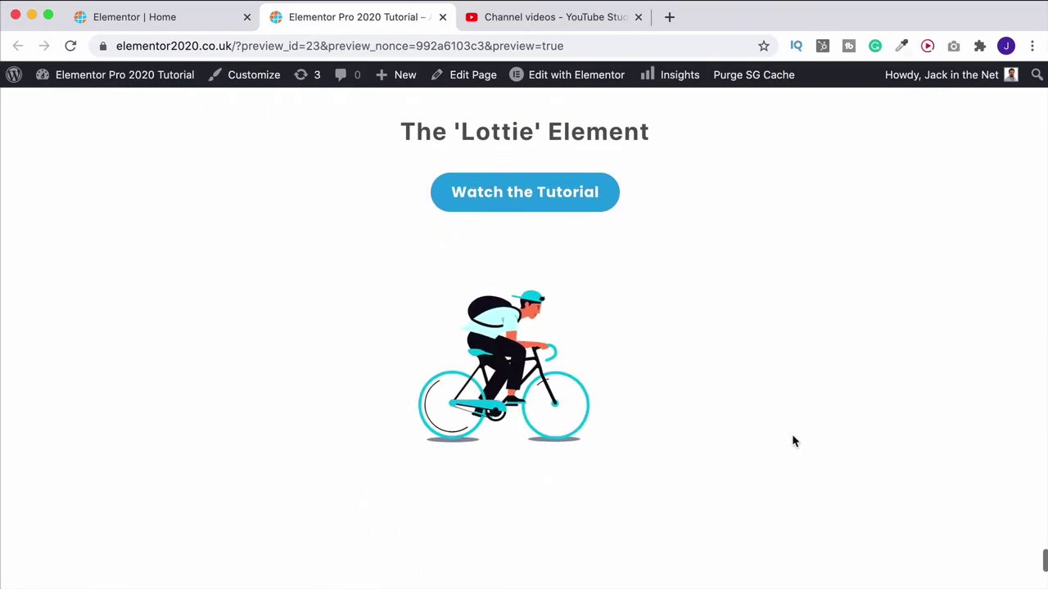
scroll(692, 368, up, 4)
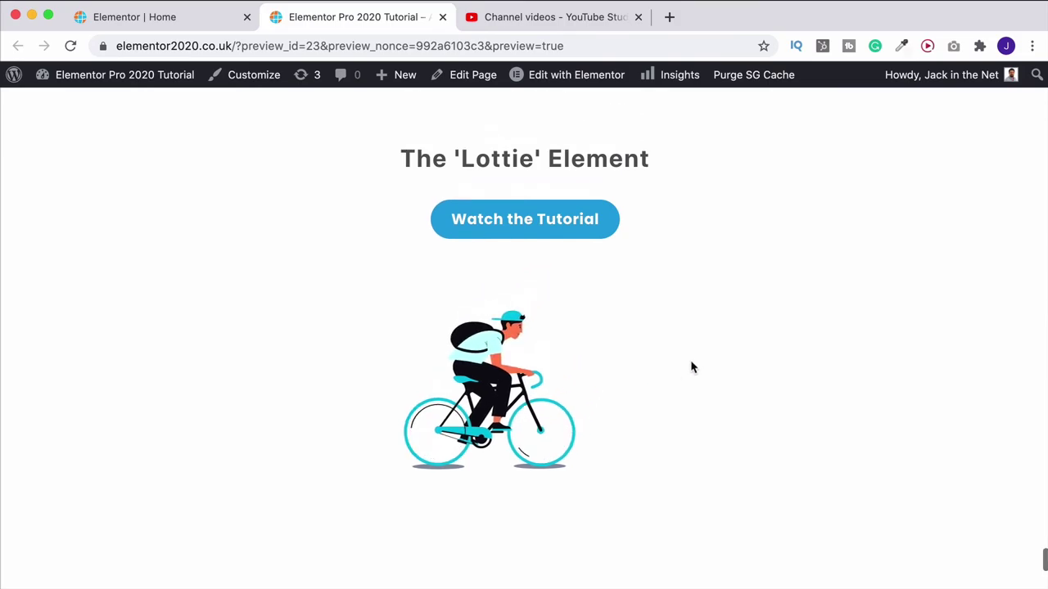
scroll(820, 414, down, 7)
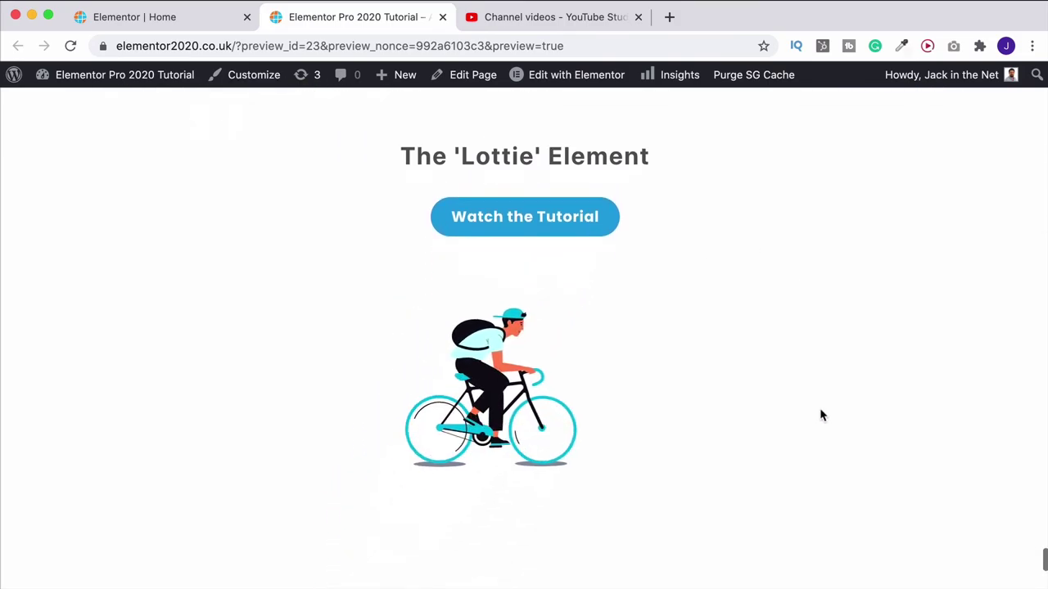
scroll(820, 414, up, 5)
scroll(821, 414, up, 2)
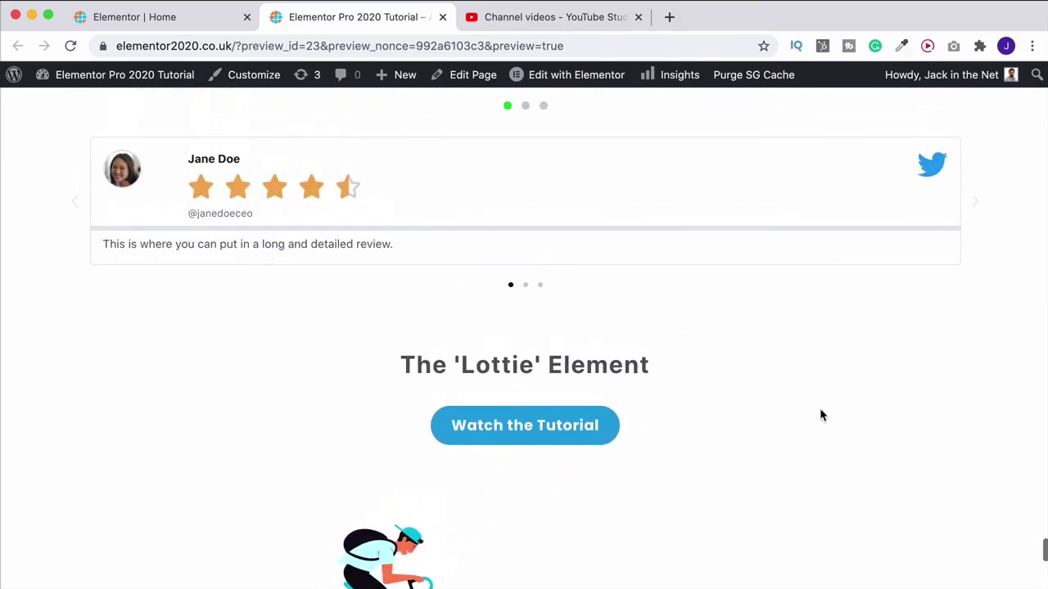
scroll(821, 414, down, 5)
scroll(821, 415, up, 1)
scroll(821, 414, up, 6)
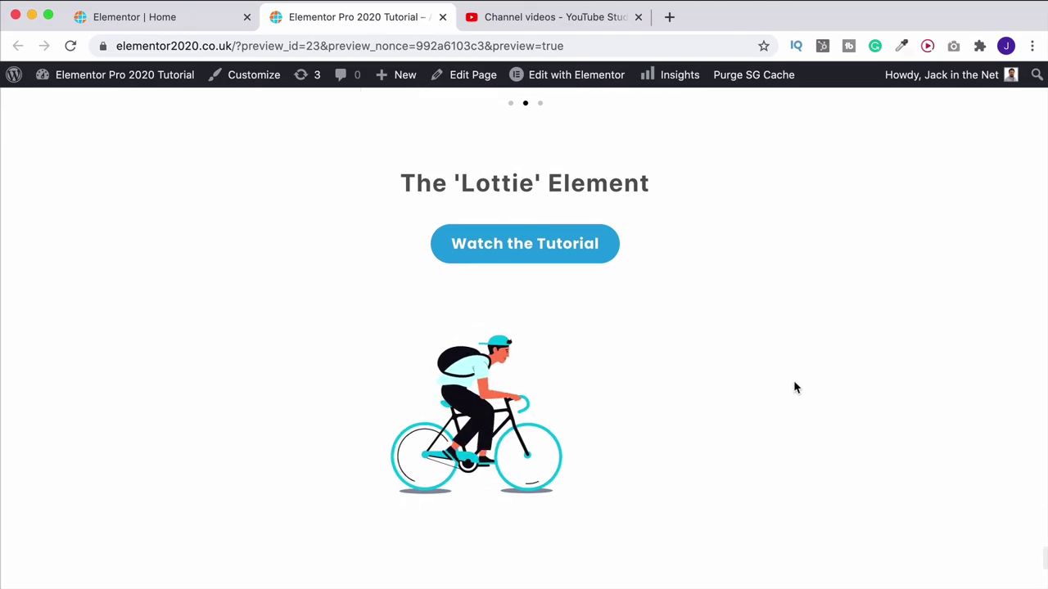
- Return to the 'Elementor | Home' editor tab and scroll the canvas to the Lottie section
click(145, 20)
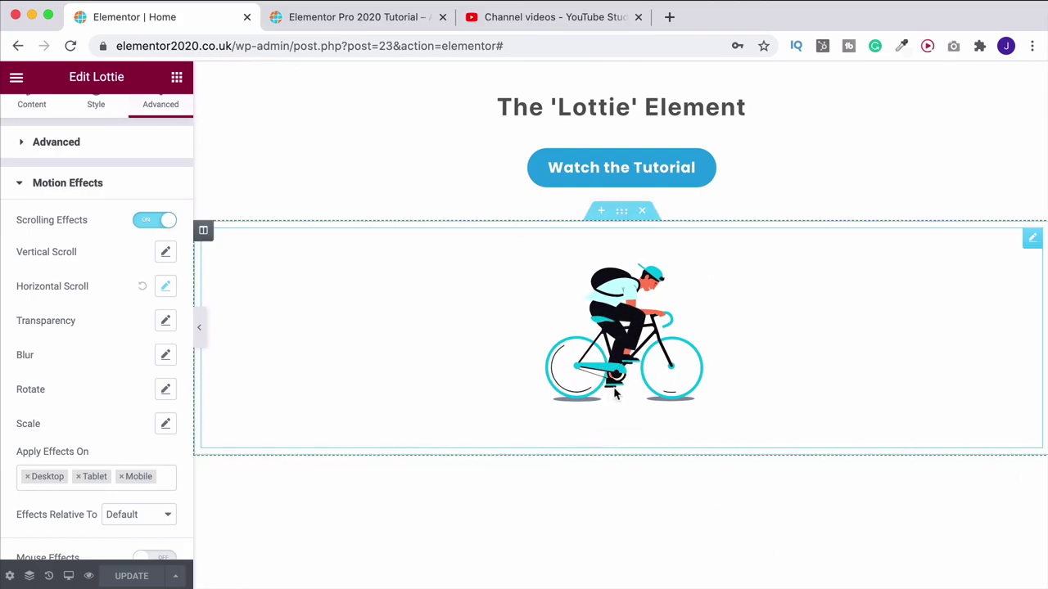
scroll(637, 451, up, 2)
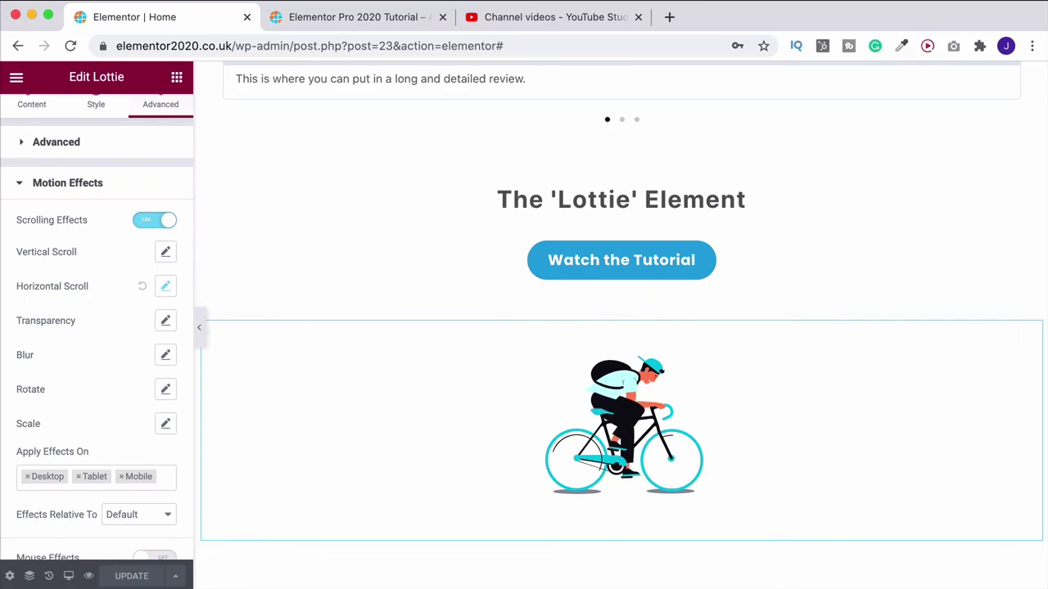
scroll(929, 557, down, 3)
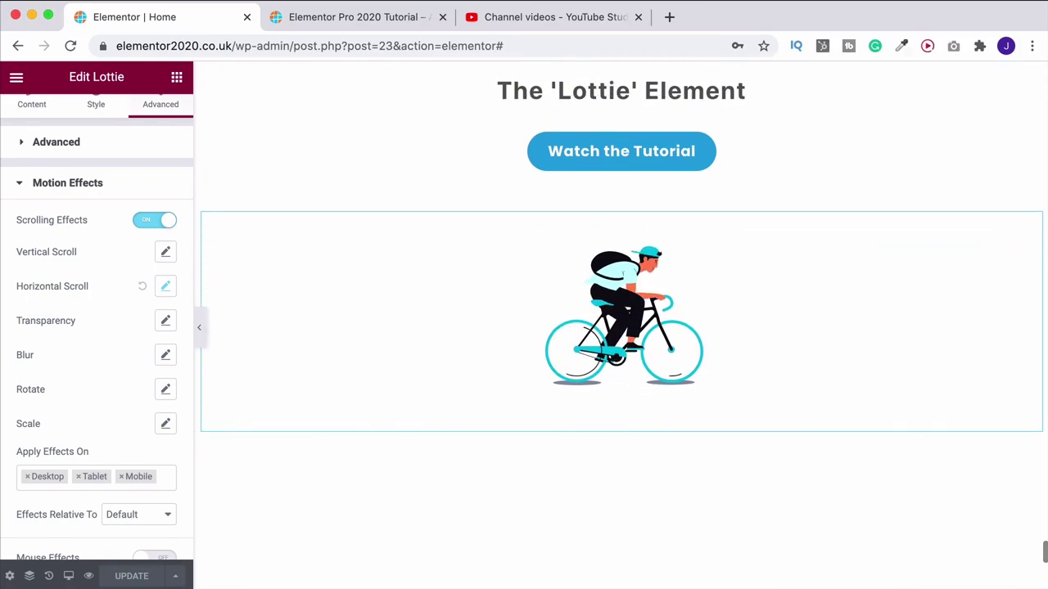